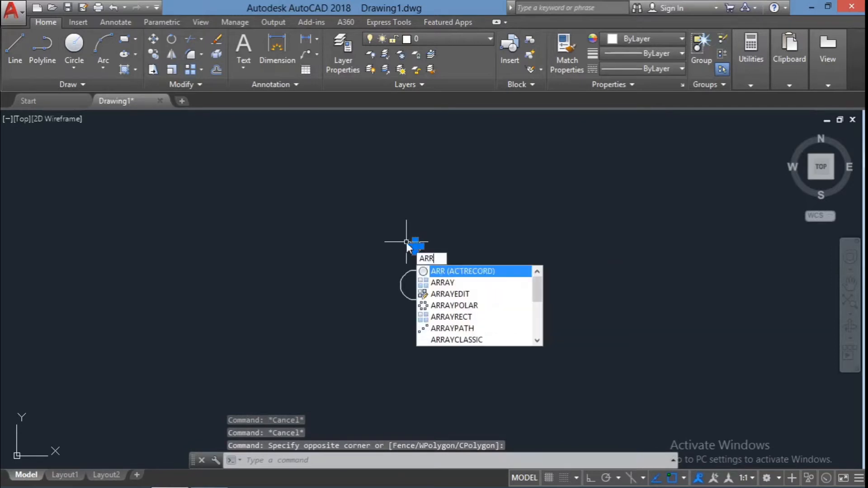
- Create a polar array of the small circle with 5 items around the large circle's centre
key(Return)
text(po)
key(Return)
click(415, 285)
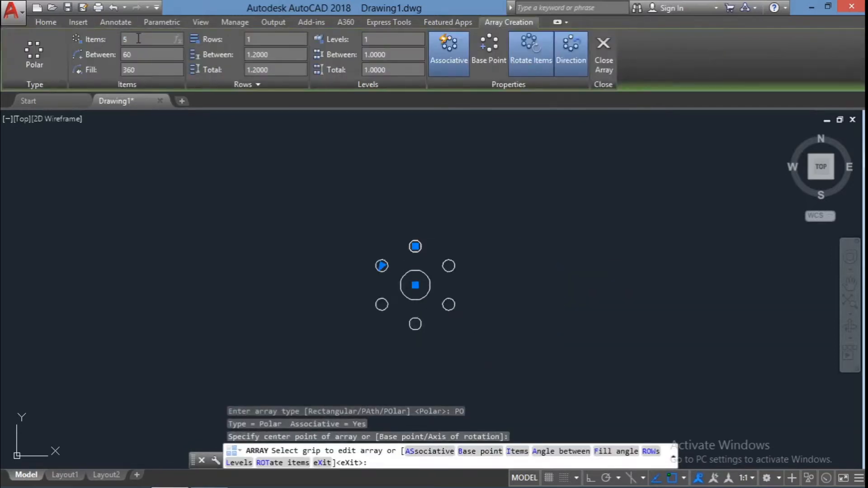
key(Return)
key(Escape)
key(Escape)
key(Escape)
- Explode the polar array of small circles into separate circles
click(482, 278)
click(450, 266)
text(x)
key(Return)
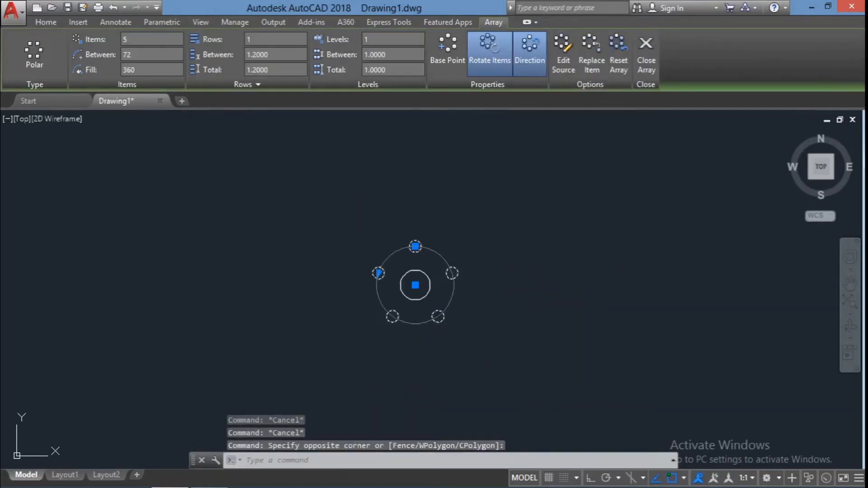
- Draw a straight vertical line upward from a point above the top small circle, with Ortho on
text(l)
key(Return)
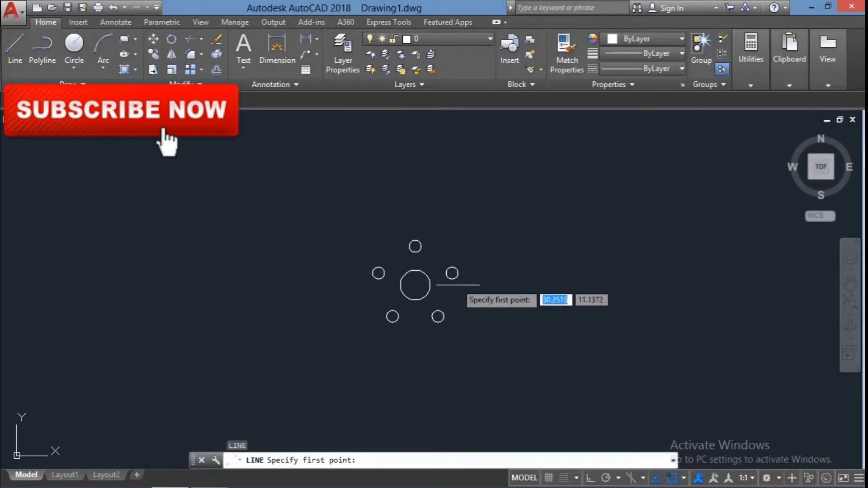
click(415, 212)
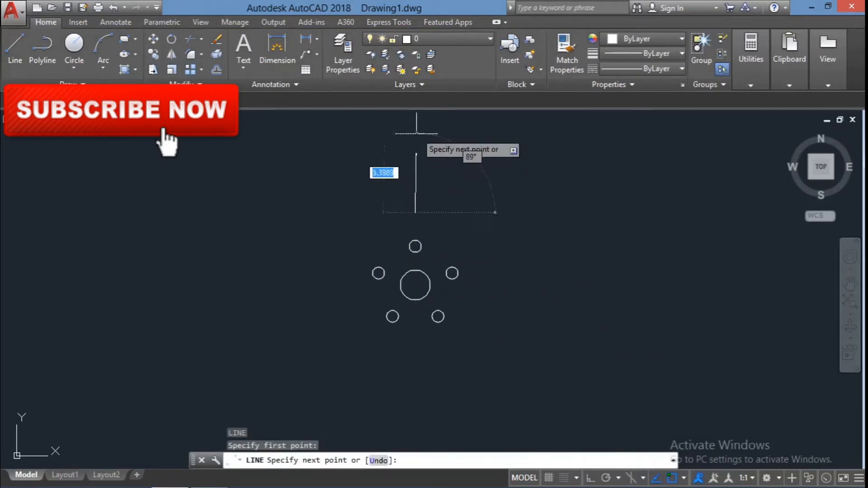
scroll(415, 131, down, 2)
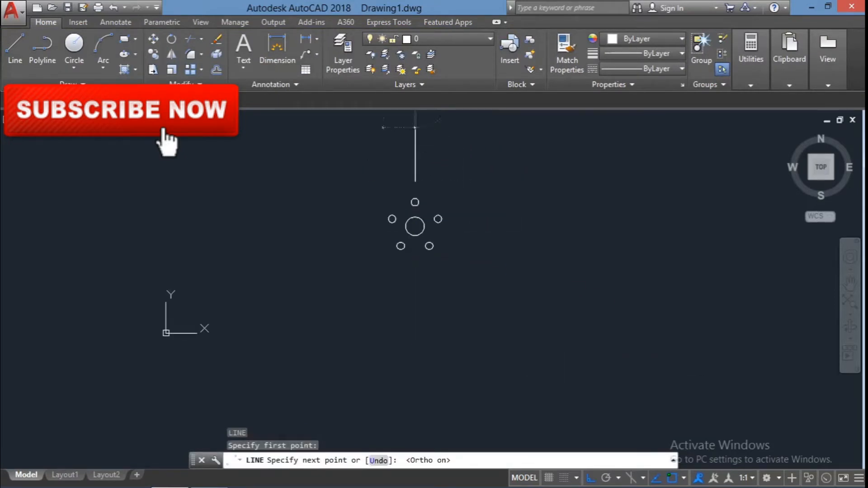
key(Return)
key(Escape)
key(Escape)
key(Escape)
click(850, 284)
drag(485, 195, 498, 281)
key(Escape)
key(Escape)
scroll(409, 246, up, 2)
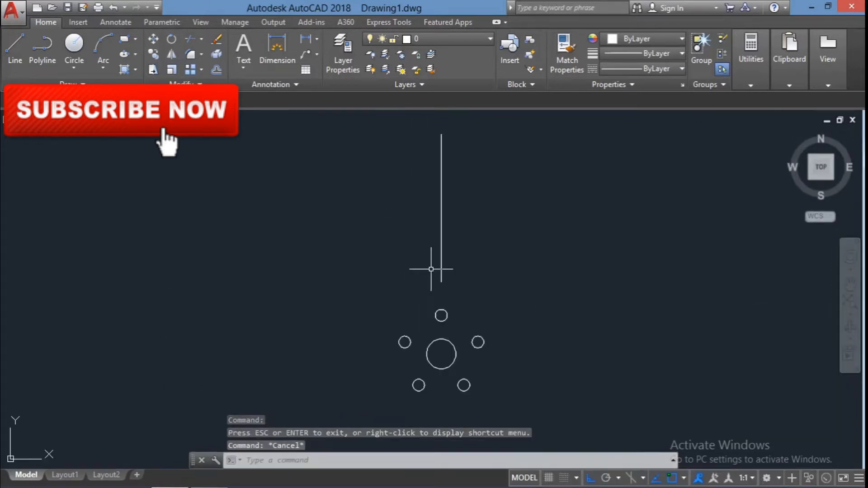
- Draw 2-unit horizontal lines to the right and left from the vertical line's lower end
key(Return)
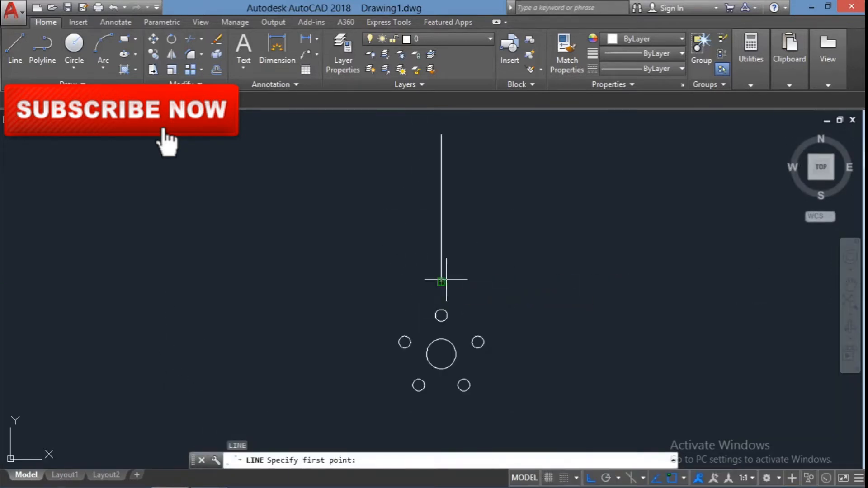
click(441, 282)
key(Escape)
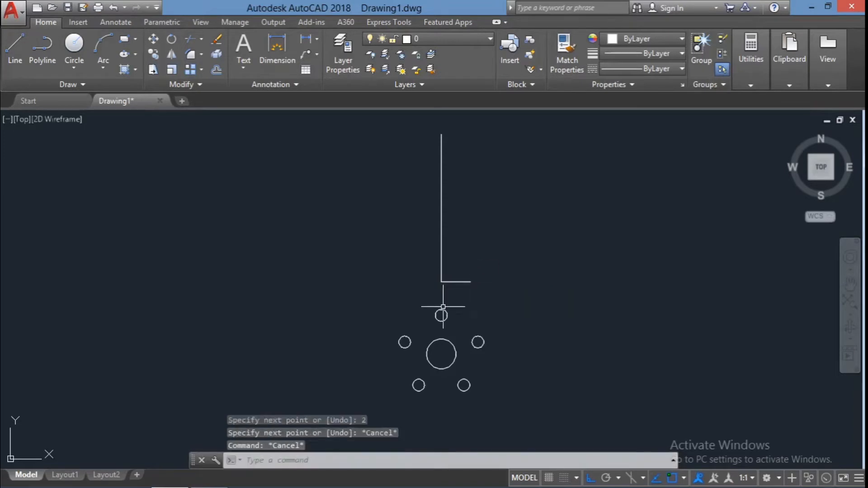
text(l)
key(Return)
click(426, 281)
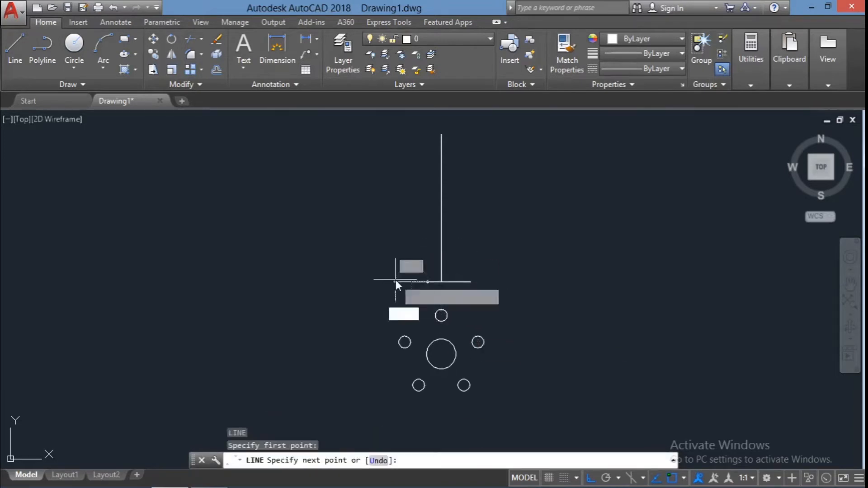
key(Escape)
key(Escape)
key(Escape)
- Draw a 2-unit horizontal line to the right from the vertical line's upper end
text(l)
key(Return)
click(441, 134)
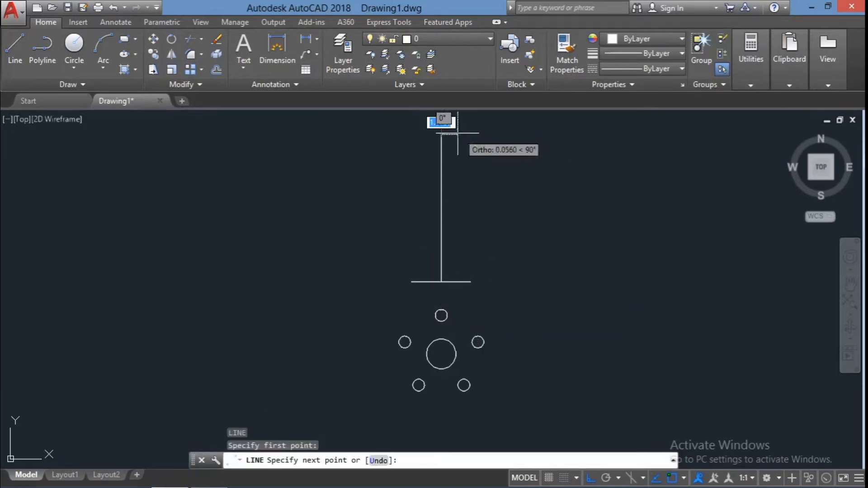
text(2)
key(Return)
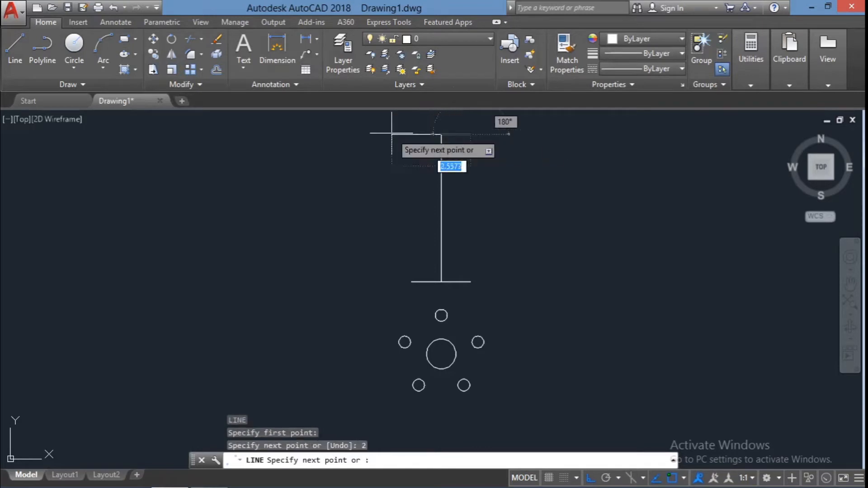
key(Escape)
key(Escape)
key(Escape)
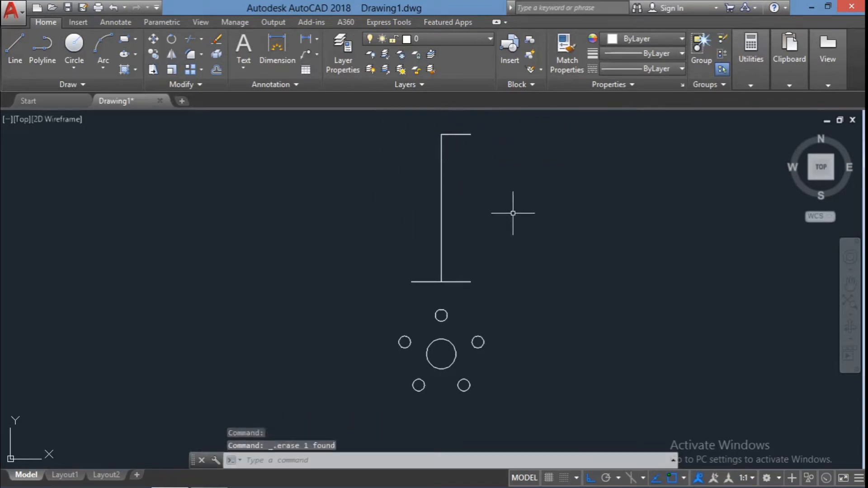
- Draw a 2-unit horizontal line to the left from the vertical line's upper end
text(l)
key(Return)
text(2)
key(Return)
key(Escape)
key(Escape)
- Replace the right half of the lower horizontal line with a 3-unit line from the vertical line's end
click(466, 288)
click(464, 280)
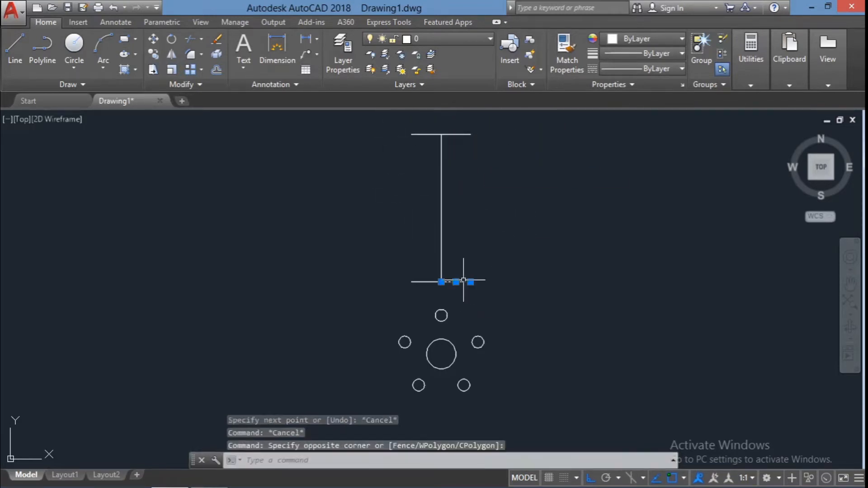
key(Delete)
text(l)
key(Return)
key(Return)
key(Escape)
key(Escape)
- Replace the left half of the lower horizontal line with a 3-unit line from the vertical line's end
click(417, 289)
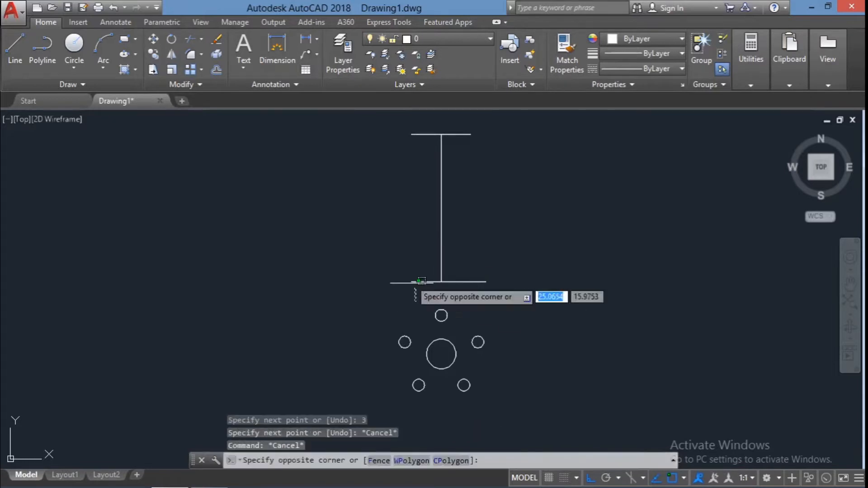
click(411, 279)
key(Delete)
text(l)
key(Return)
click(441, 282)
text(3)
key(Return)
key(Escape)
key(Escape)
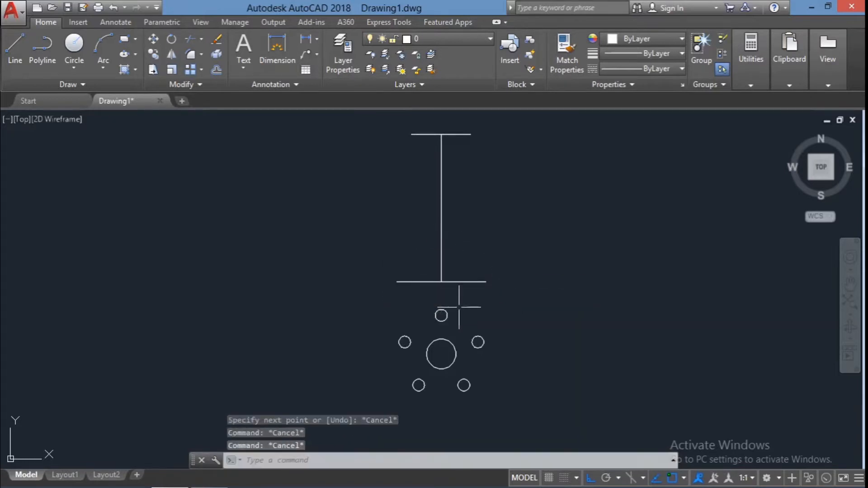
- Turn off Ortho and object snap tracking, and connect the right ends of the lower and upper lines with a slanted line
text(l)
key(Return)
click(485, 282)
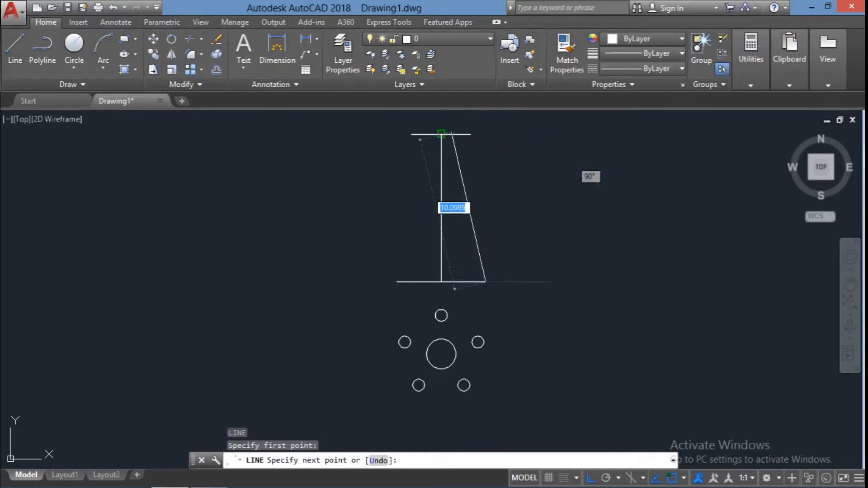
key(F8)
click(656, 478)
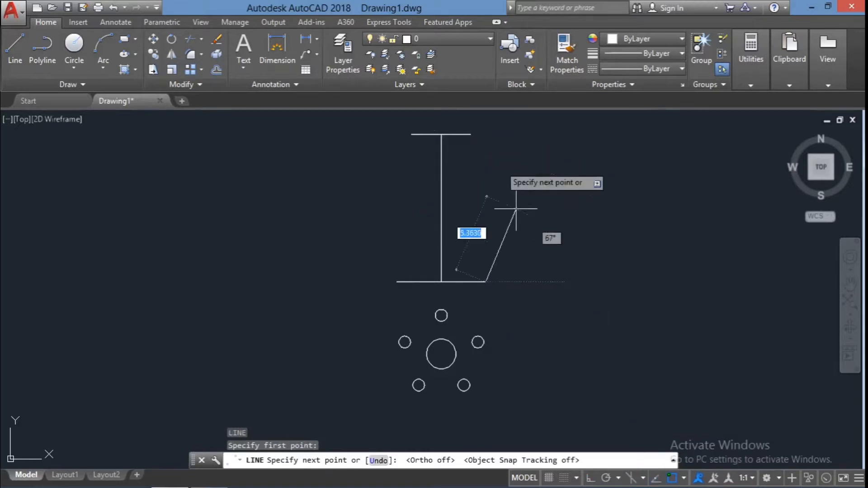
click(470, 133)
key(Escape)
key(Escape)
- Connect the left ends of the lower and upper lines with a slanted line
text(l)
key(Return)
click(397, 281)
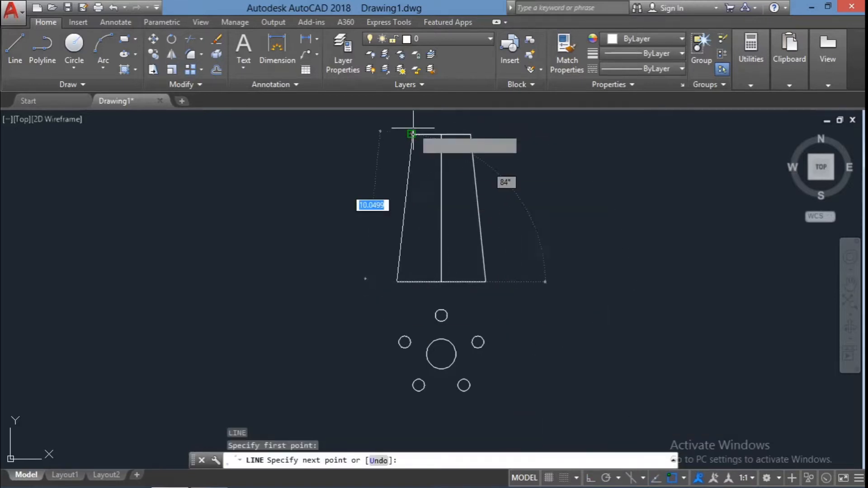
click(413, 128)
key(Escape)
key(Escape)
- Copy both halves of the trapezoid's bottom edge 1.5 units upward
scroll(423, 138, up, 10)
middle_drag(425, 135, 413, 192)
scroll(409, 188, down, 10)
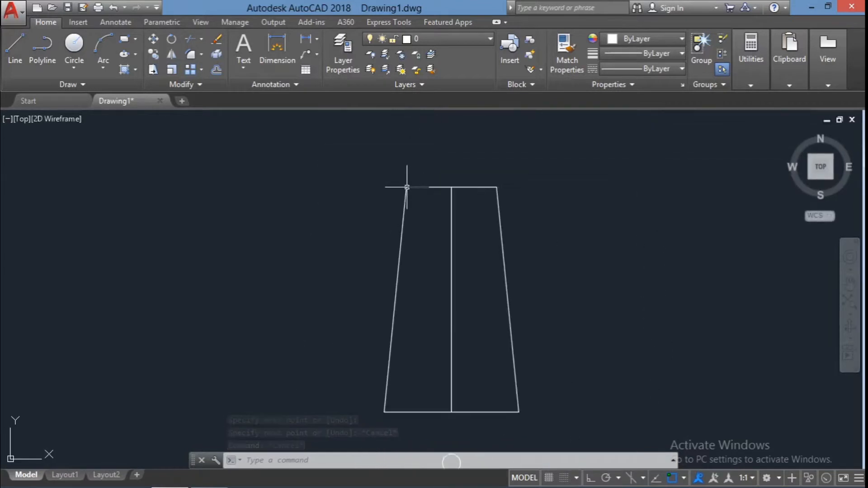
scroll(407, 187, down, 2)
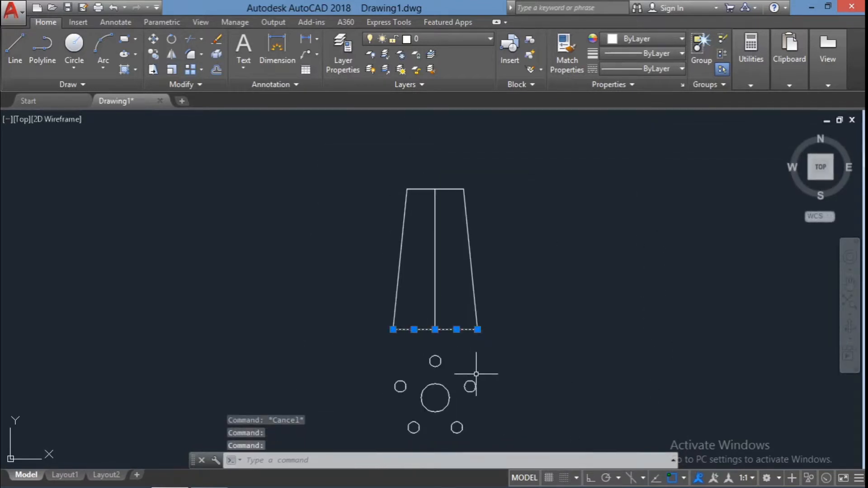
text(co)
key(Return)
click(437, 328)
text(1.)
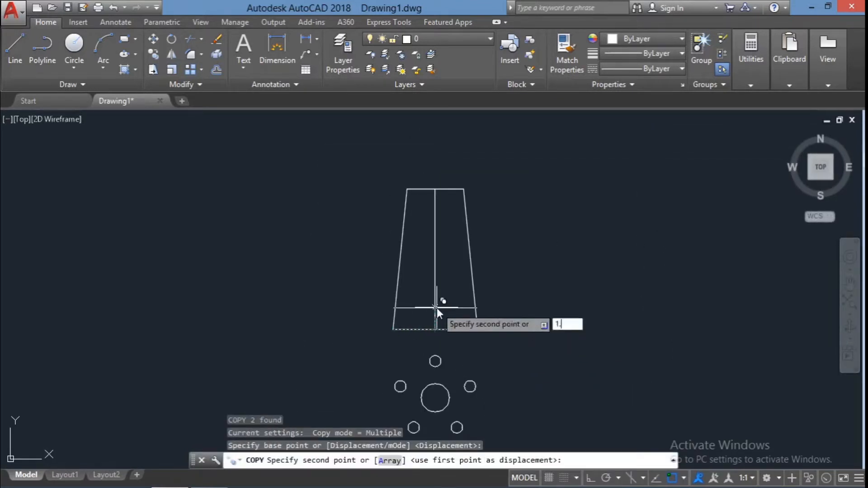
text(5)
key(Return)
key(Escape)
key(Escape)
click(447, 189)
text(co)
key(Return)
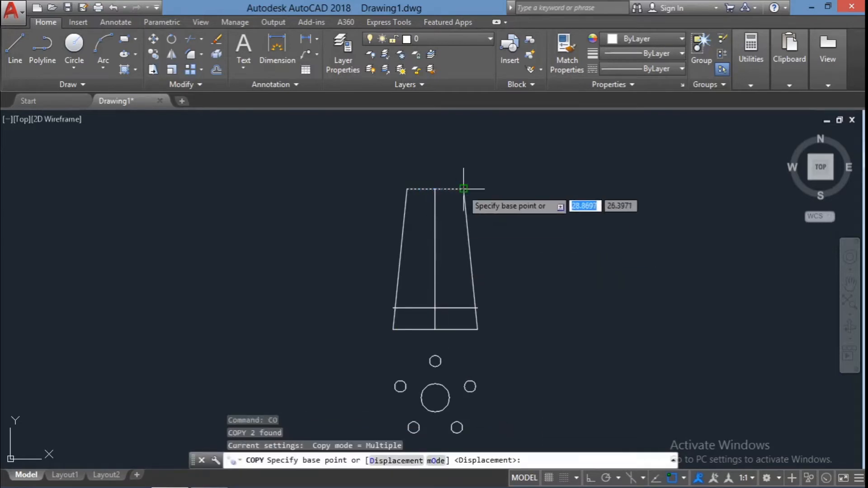
click(464, 189)
key(Escape)
text(co)
key(Return)
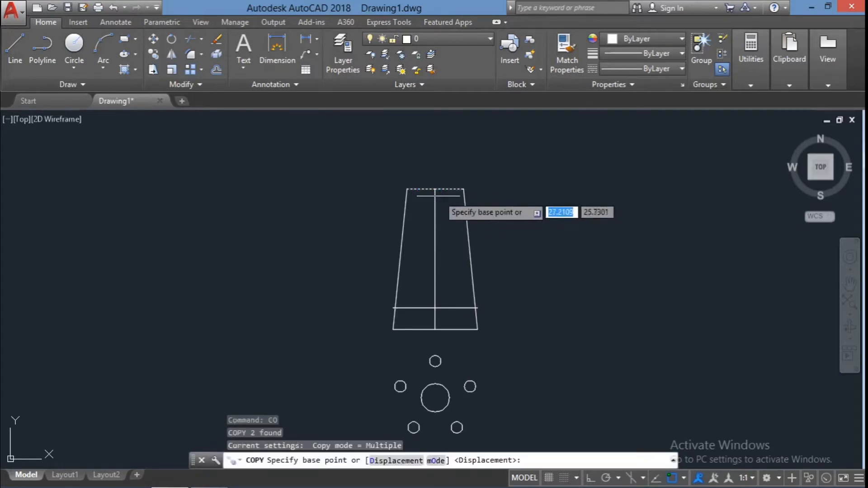
click(435, 188)
text(1.)
key(Escape)
key(Escape)
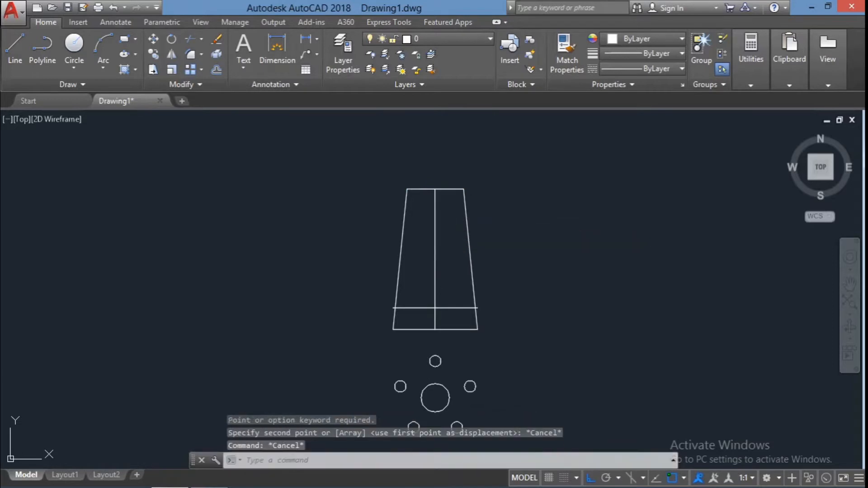
key(Escape)
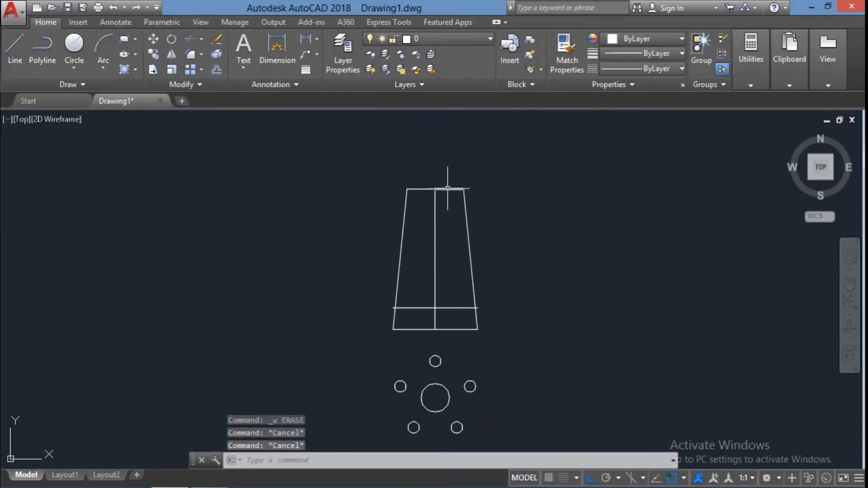
- Copy both halves of the trapezoid's top edge 1.5 units straight down along the centre line
text(co)
key(Return)
click(435, 188)
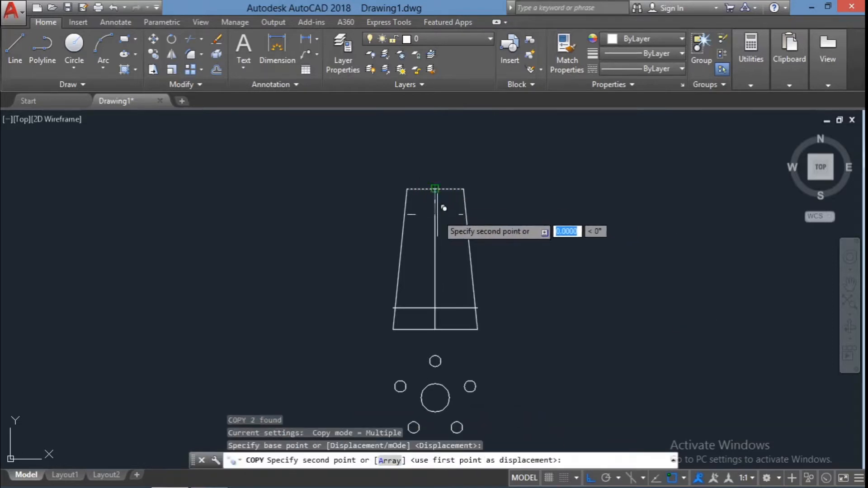
text(1.5)
key(Return)
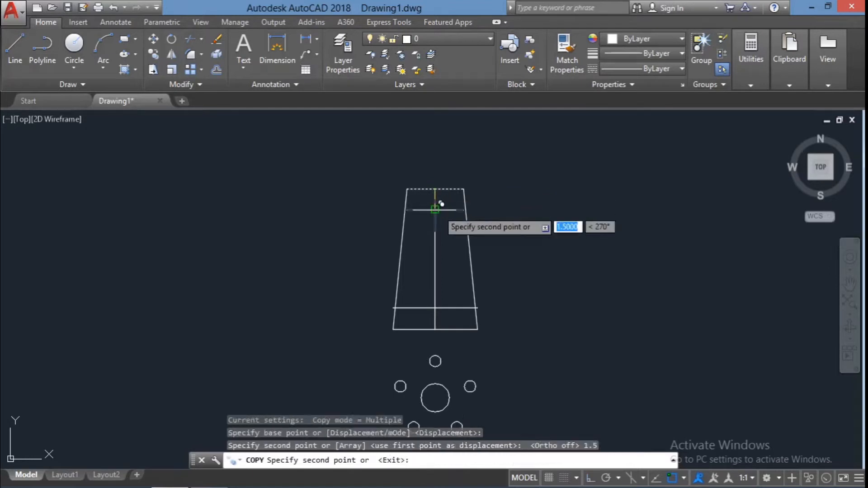
key(Escape)
key(Escape)
- Copy the trapezoid's right slanted edge 1.5 units inward along the bottom edge
click(472, 271)
text(co)
key(Return)
click(478, 330)
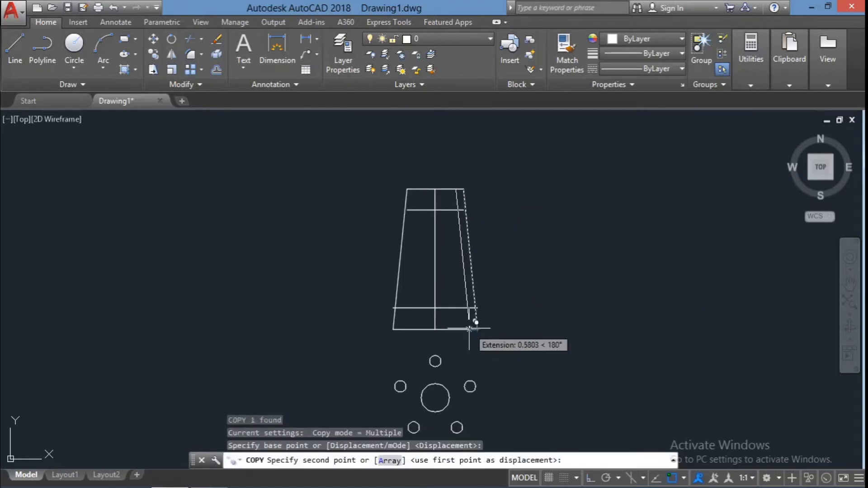
text(1.5)
key(Return)
key(Escape)
- Copy the trapezoid's left slanted edge 1.5 units inward along the bottom edge
click(404, 294)
text(co)
key(Return)
click(393, 330)
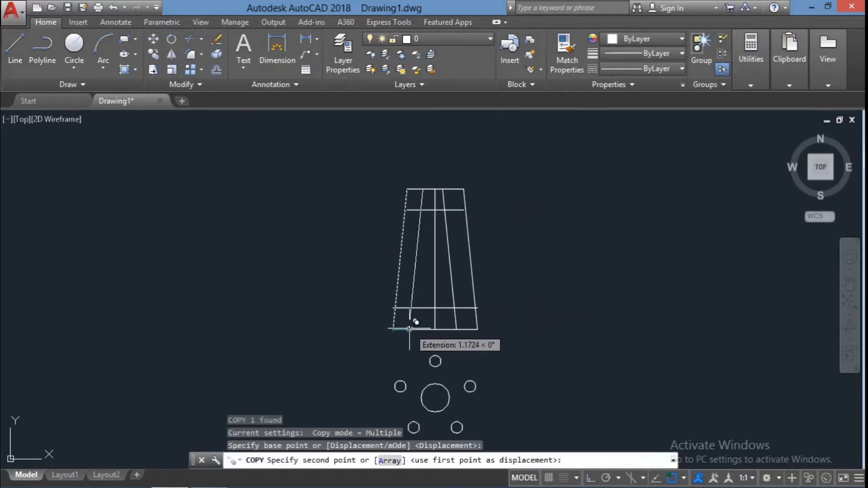
text(1.5)
key(Return)
key(Escape)
- Trim the overhanging ends of the copied lines to form a smaller closed trapezoid inside the outer one
click(514, 340)
click(390, 190)
text(tr)
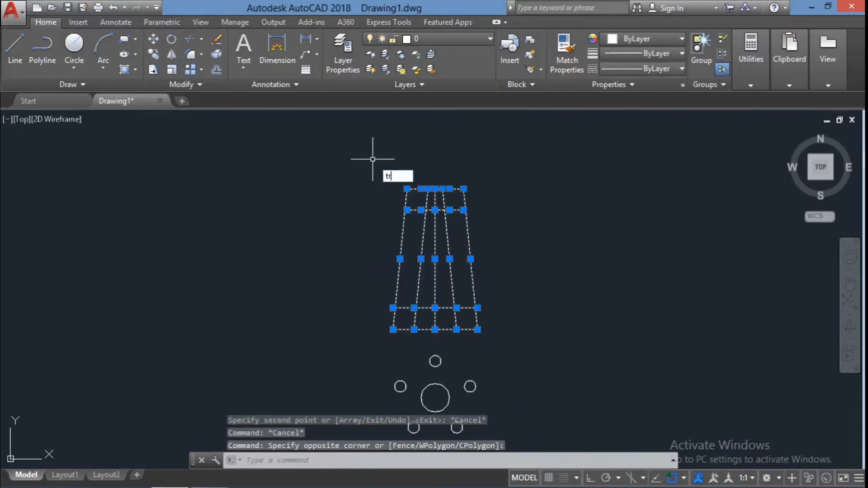
key(Return)
click(427, 202)
click(445, 202)
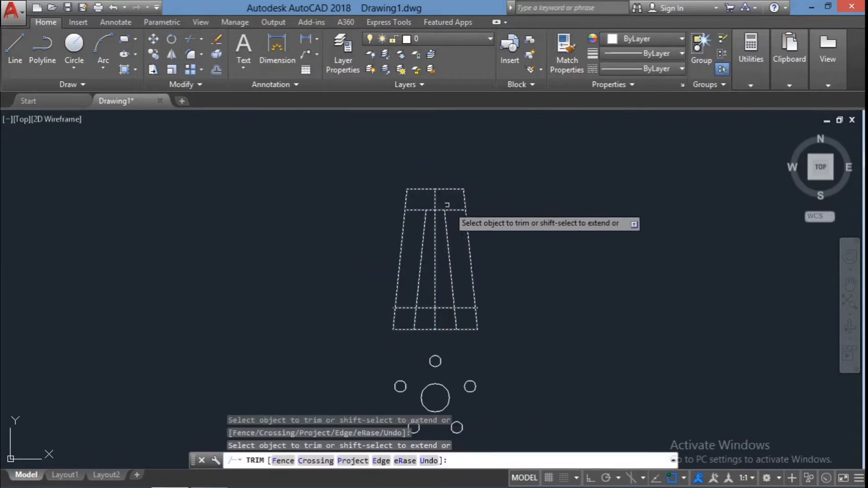
click(419, 212)
click(405, 308)
click(465, 309)
click(459, 316)
click(456, 316)
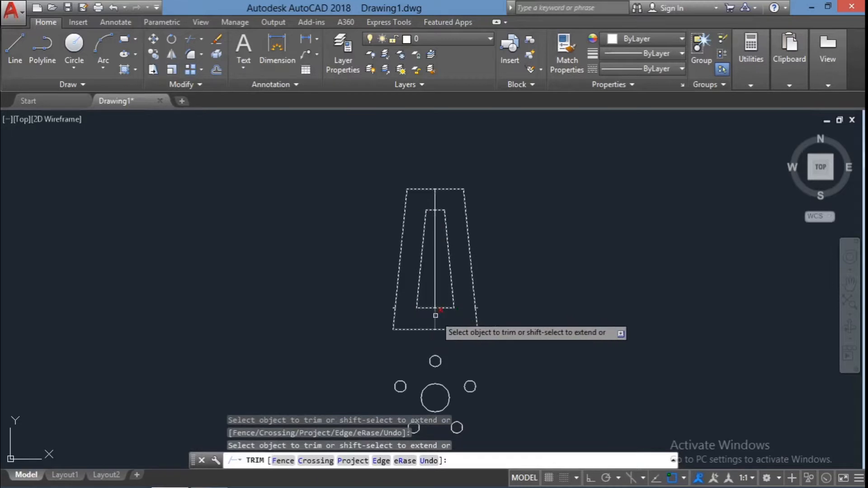
- Remove the vertical centre line by trimming its ends and erasing the remaining segment
click(435, 315)
click(435, 200)
key(Escape)
key(Escape)
click(435, 283)
key(Delete)
- Erase the leftover line stubs at the lower part of the outer trapezoid's slanted sides
click(495, 307)
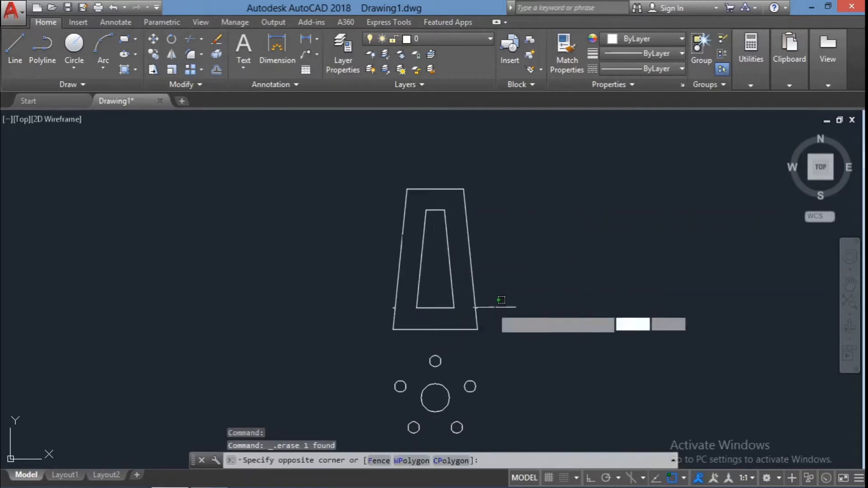
key(Escape)
scroll(479, 329, up, 5)
scroll(347, 297, down, 2)
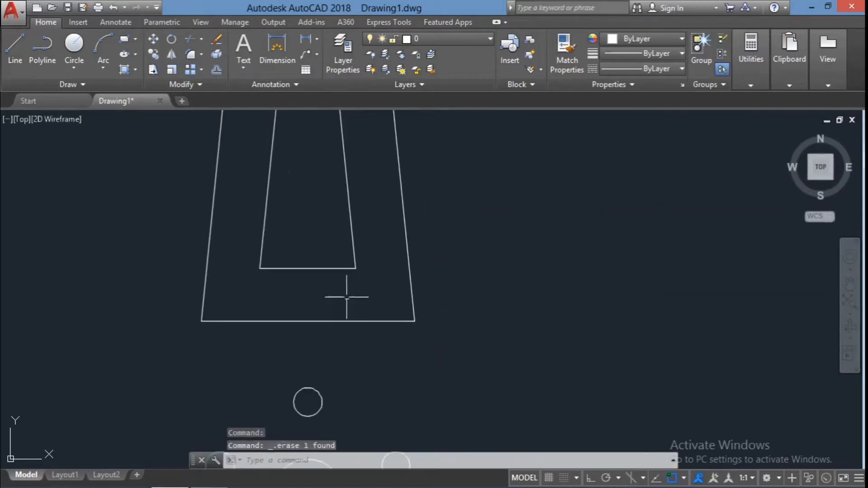
scroll(347, 297, down, 6)
scroll(358, 287, up, 4)
scroll(217, 294, down, 2)
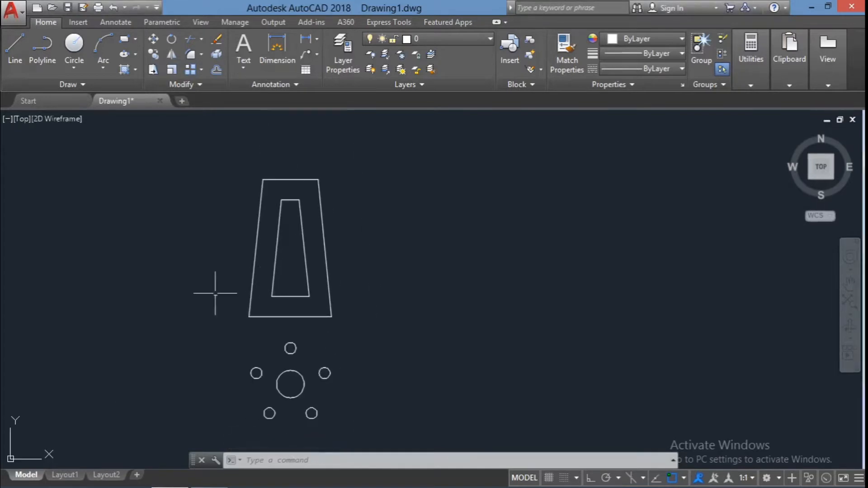
- Create a polar array of all the outer trapezoid's edges around the centre of the central circle
middle_drag(291, 283, 449, 260)
key(Escape)
click(504, 297)
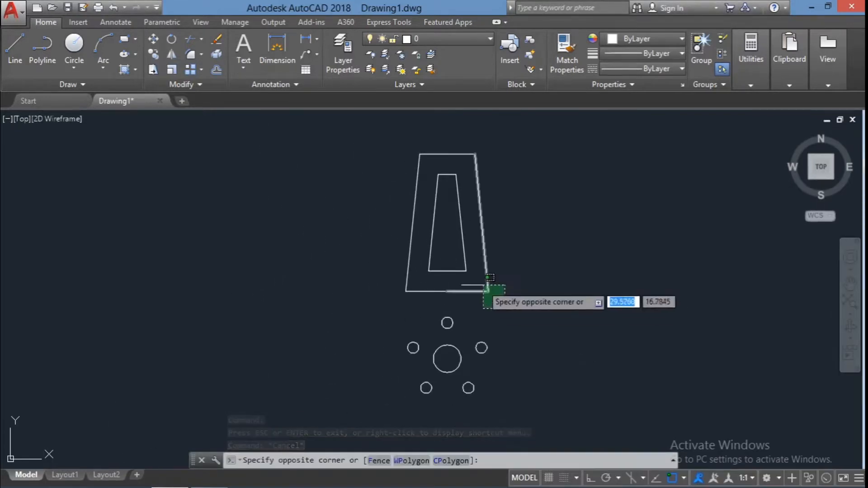
click(480, 283)
click(411, 313)
click(385, 277)
click(434, 135)
click(444, 160)
click(504, 172)
click(467, 135)
click(496, 150)
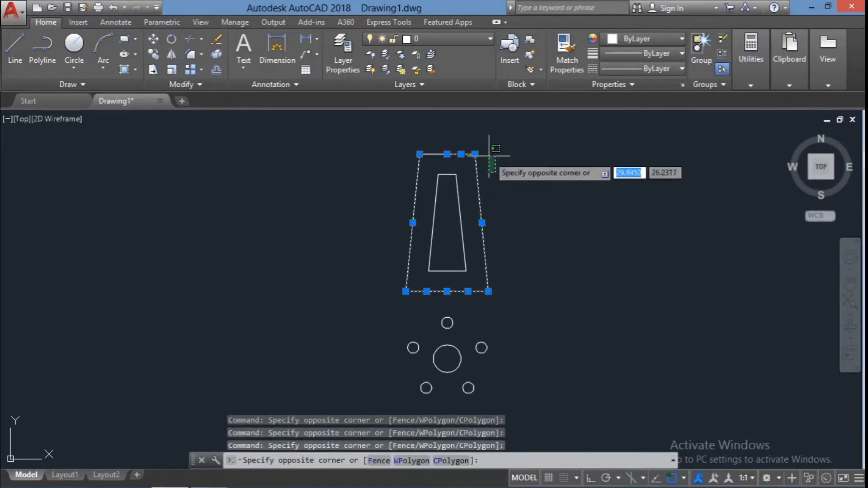
click(395, 137)
click(494, 157)
click(391, 147)
text(ar)
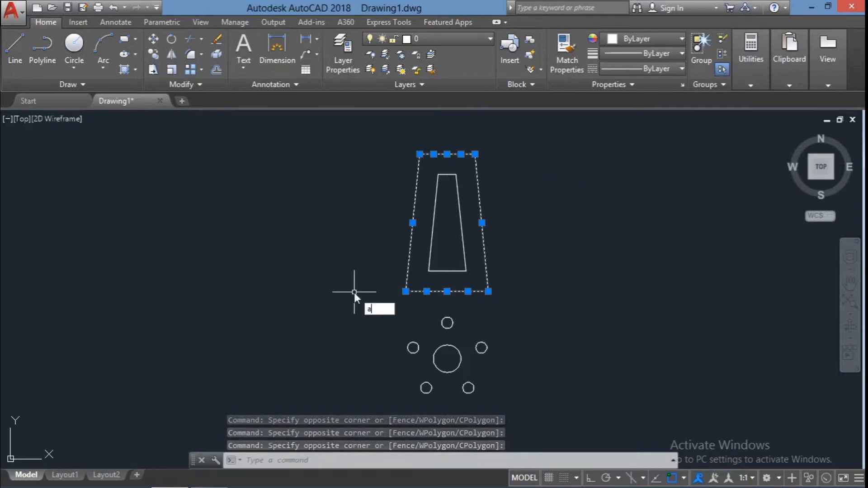
key(Return)
text(po)
key(Return)
click(448, 359)
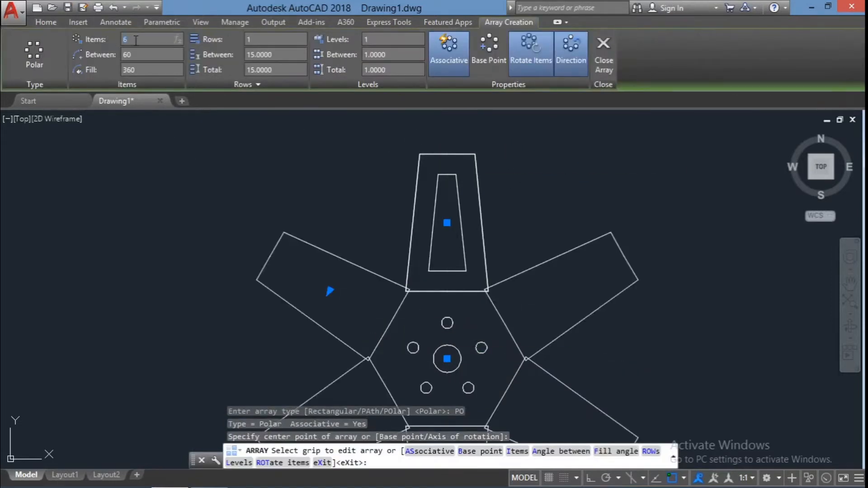
- Set the polar array's item count to 5 and finish the array
key(BackSpace)
text(5)
key(Return)
key(Escape)
- Draw a hub circle of about 4.88 radius around the central circle's centre, touching the arms' inner edges
scroll(146, 114, down, 2)
click(850, 283)
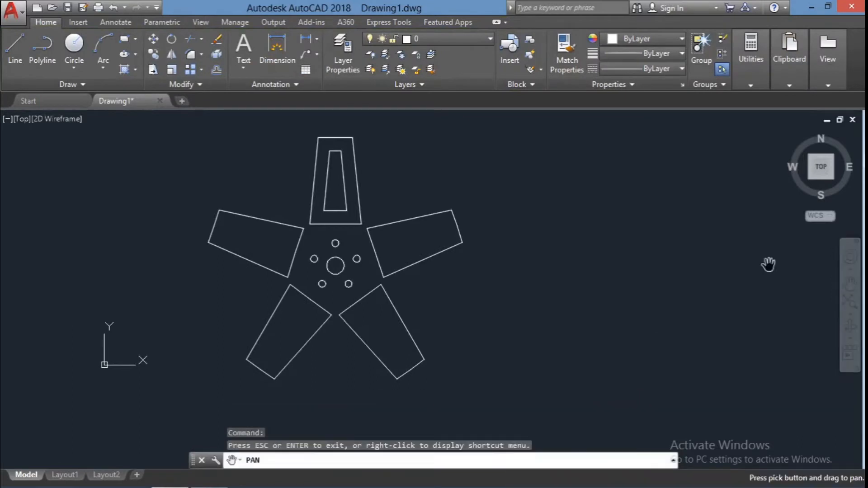
drag(494, 240, 597, 267)
key(Escape)
text(c)
key(Return)
click(438, 292)
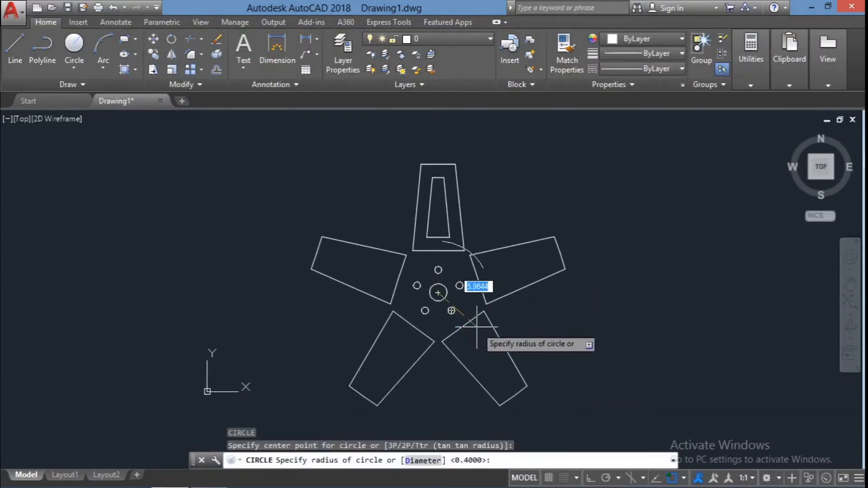
scroll(475, 325, up, 2)
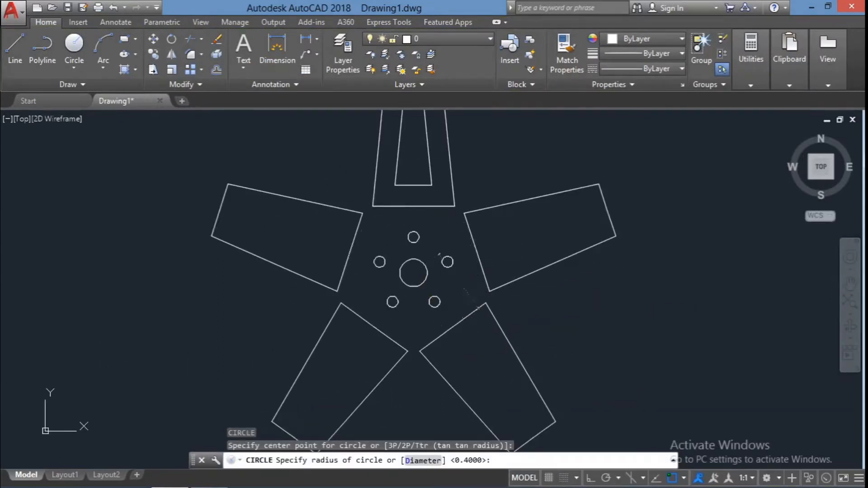
click(453, 327)
key(Escape)
key(Escape)
scroll(529, 351, down, 2)
- Draw a concentric circle of about 5.72 radius passing through the inner corners of the arms
text(c)
key(Return)
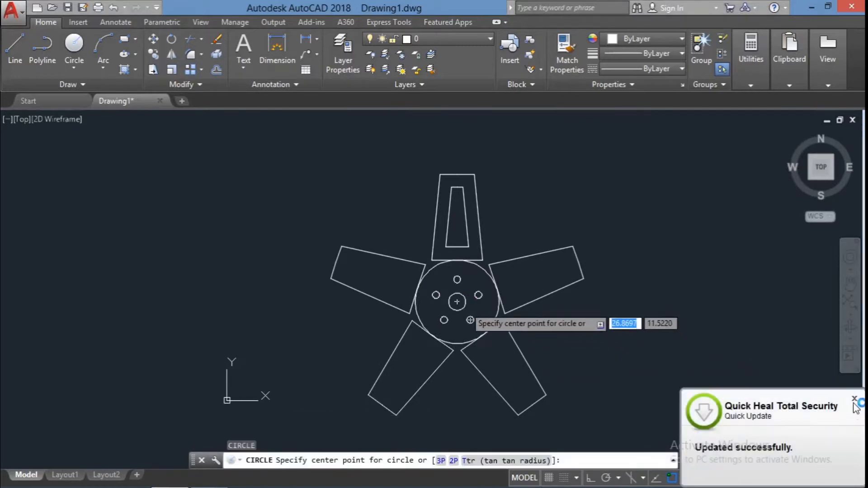
click(855, 399)
key(Escape)
text(c)
key(Return)
click(456, 301)
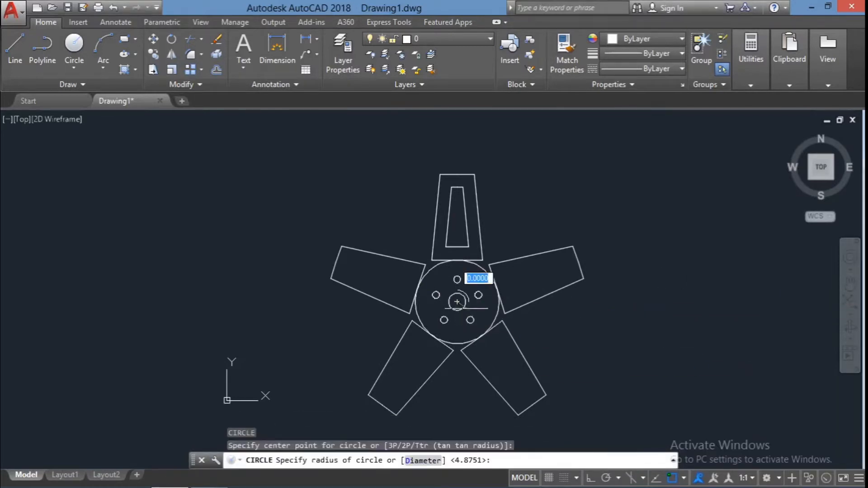
scroll(506, 323, up, 3)
click(495, 310)
scroll(525, 348, down, 2)
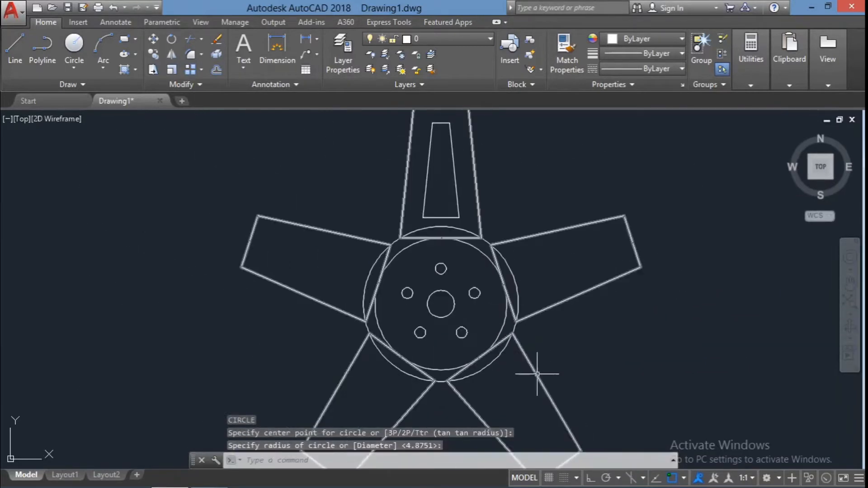
- Draw a large concentric circle passing through the outer corners of the five arms
text(c)
key(Return)
click(441, 303)
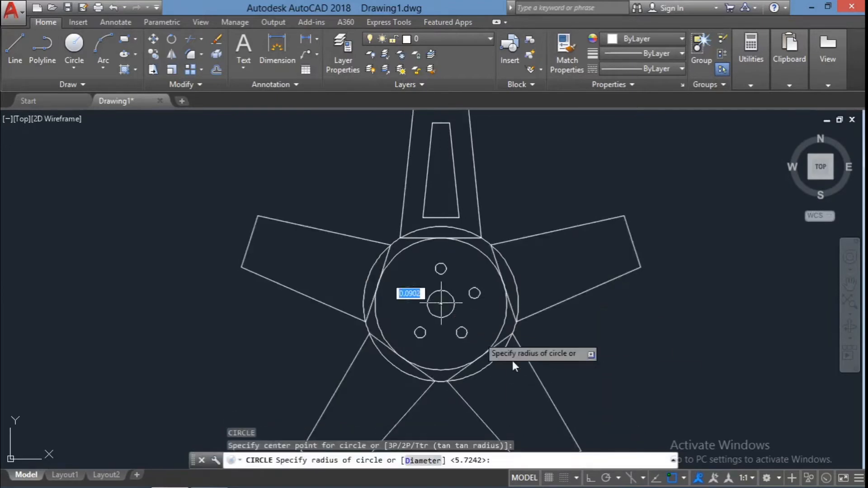
click(641, 267)
key(Escape)
key(Escape)
scroll(678, 325, down, 2)
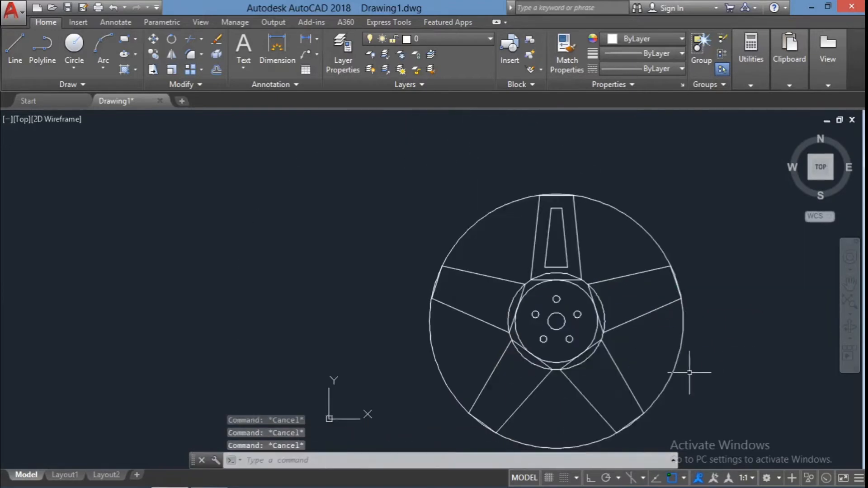
click(704, 450)
click(487, 271)
text(tr)
key(Return)
key(Escape)
key(Escape)
- Explode the polar array of arms into separate lines
click(636, 321)
text(explode)
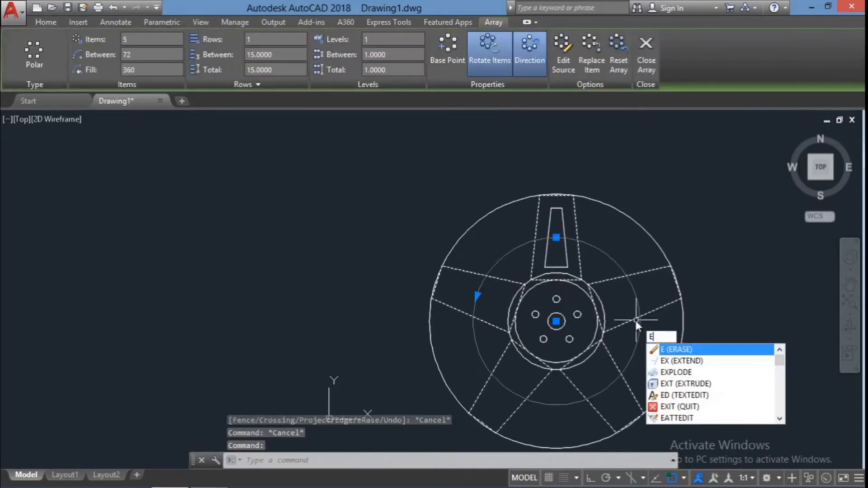
key(Return)
key(Escape)
- Using all objects as cutting edges, trim the larger hub circle's arcs inside the upper and upper-left arms
click(719, 385)
click(460, 233)
text(tr)
key(Return)
scroll(663, 300, up, 3)
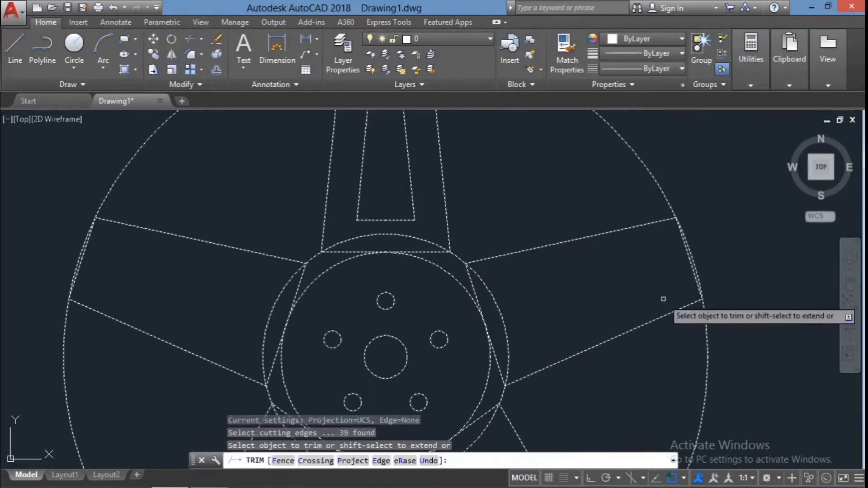
scroll(300, 268, up, 2)
click(302, 269)
click(386, 211)
scroll(421, 257, down, 3)
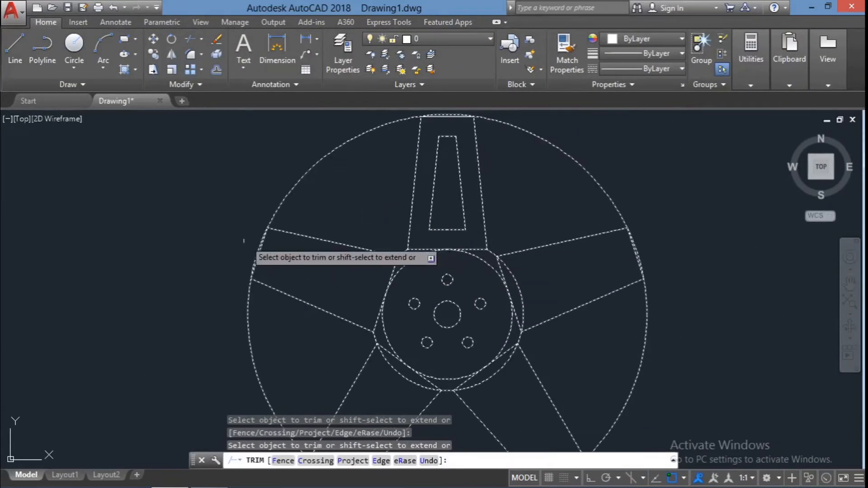
- Trim the outer circle's arcs beyond the ends of the upper-left and upper arms
scroll(249, 234, up, 4)
click(318, 244)
scroll(442, 262, down, 2)
scroll(568, 270, up, 3)
click(584, 247)
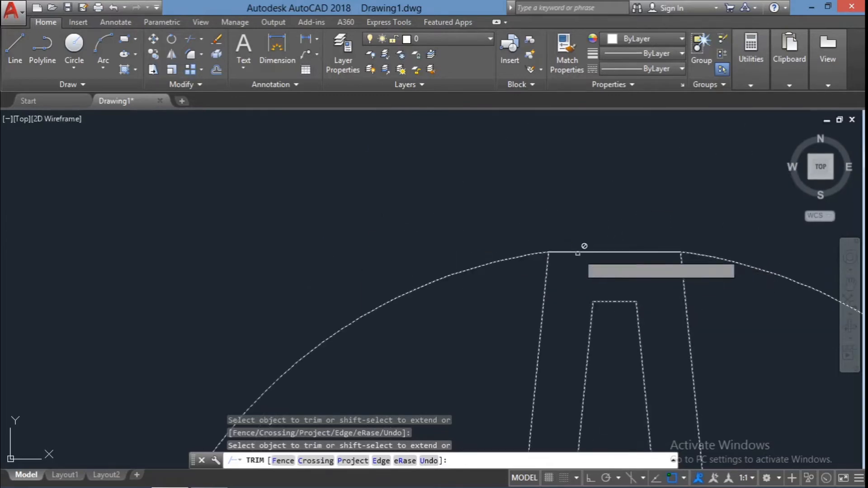
scroll(583, 248, down, 4)
scroll(596, 337, up, 4)
scroll(537, 361, down, 1)
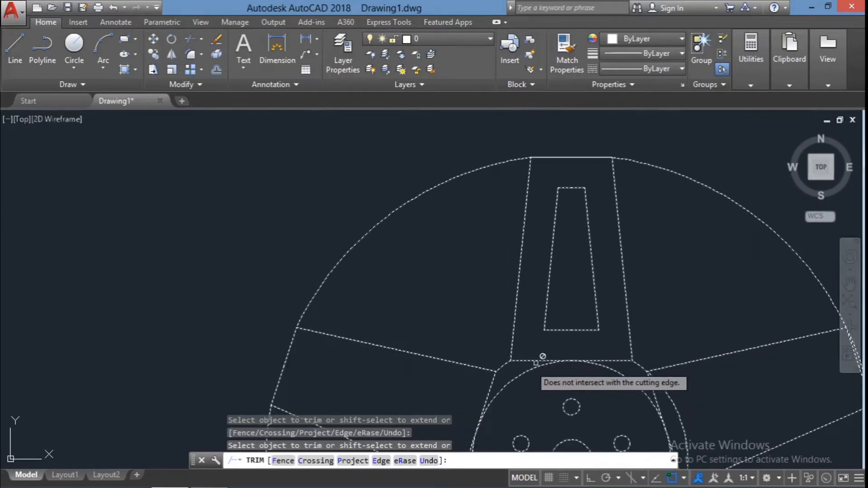
key(Escape)
key(Escape)
- Erase half of the upper arm's inner edge, the upper-left arm's upper outer edge segment and the upper arm's outer edge
click(547, 361)
key(Delete)
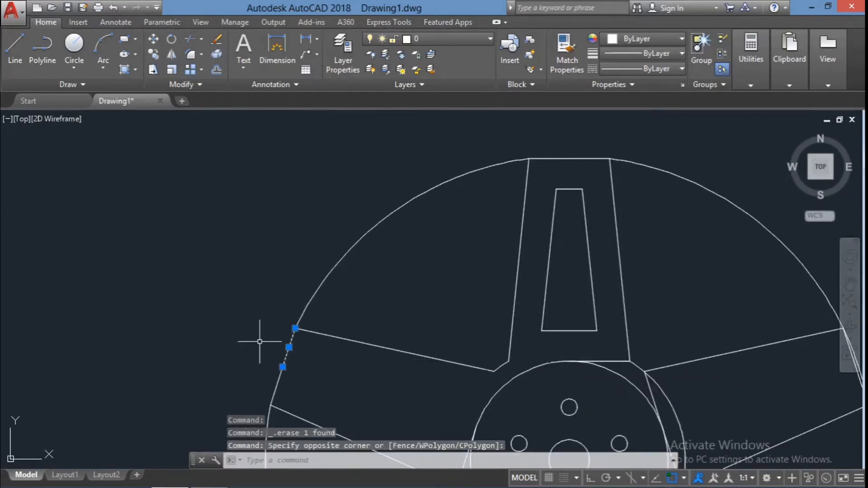
key(Delete)
click(581, 177)
click(566, 140)
key(Delete)
- Erase the right and lower arms, both hub circles and the lower side of the upper-left arm
scroll(578, 176, down, 2)
scroll(674, 246, down, 2)
click(736, 422)
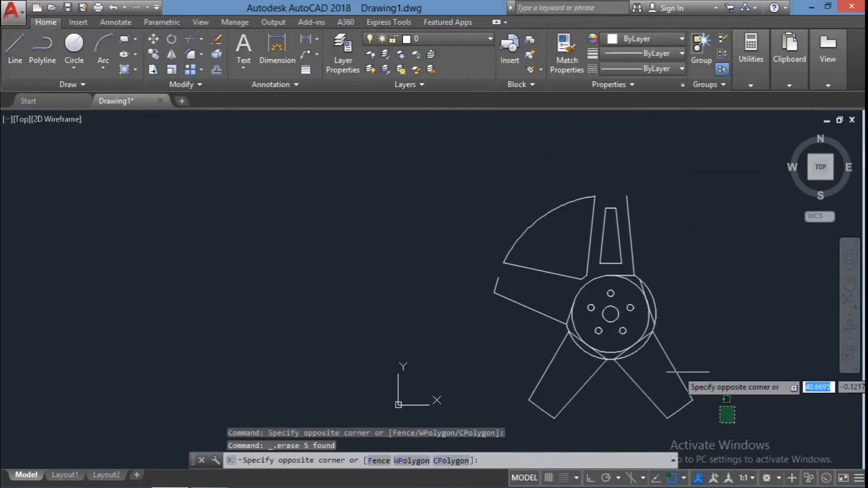
click(687, 369)
key(Delete)
click(705, 437)
click(572, 349)
key(Delete)
click(578, 432)
click(505, 313)
key(Delete)
- Erase the leftover line fragments around the holes and beside the arc-sided panel
click(715, 345)
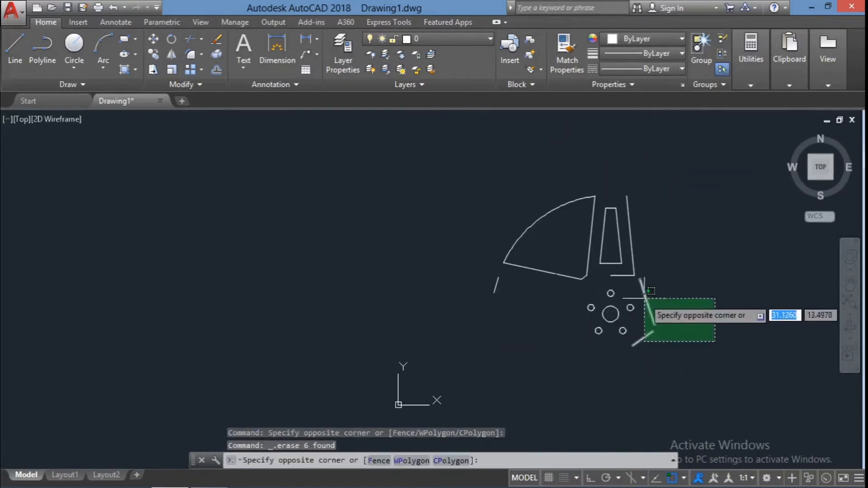
click(644, 298)
key(Delete)
click(511, 295)
click(497, 286)
key(Delete)
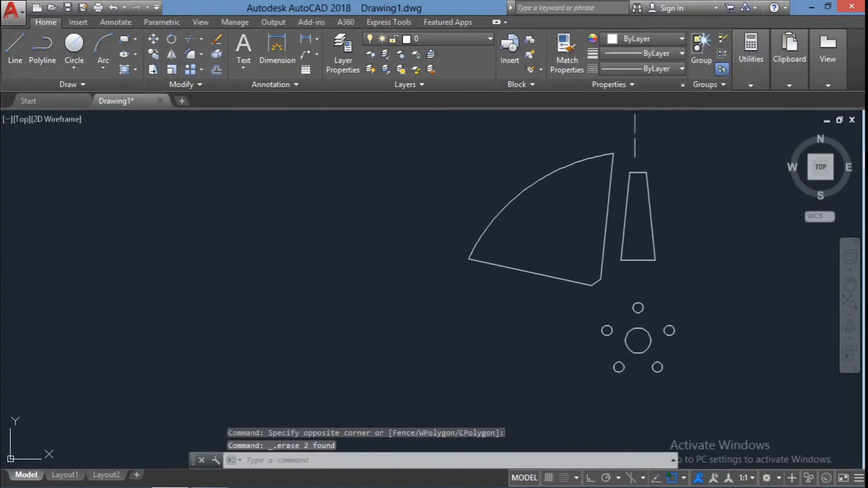
scroll(609, 218, up, 6)
key(Escape)
key(Escape)
text(tr)
key(Return)
click(585, 165)
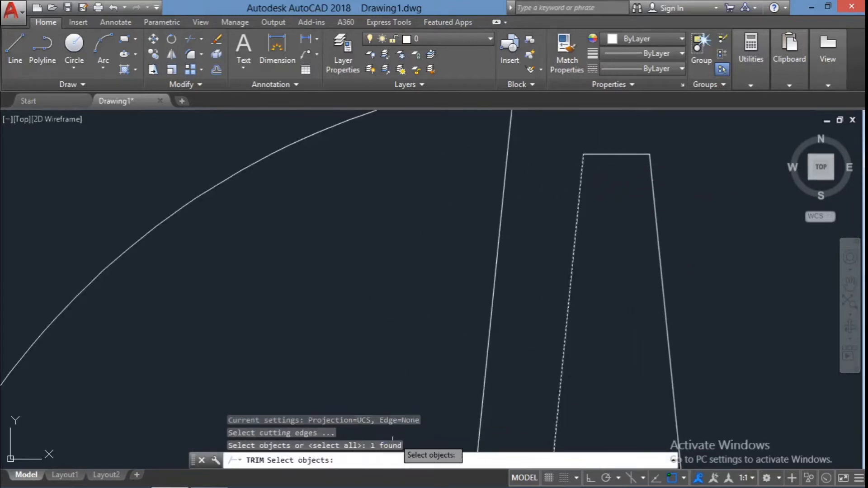
key(Escape)
key(Escape)
key(Escape)
- Try to fillet the small trapezoid's upper-left corner with radius 0
text(f)
key(Return)
click(585, 174)
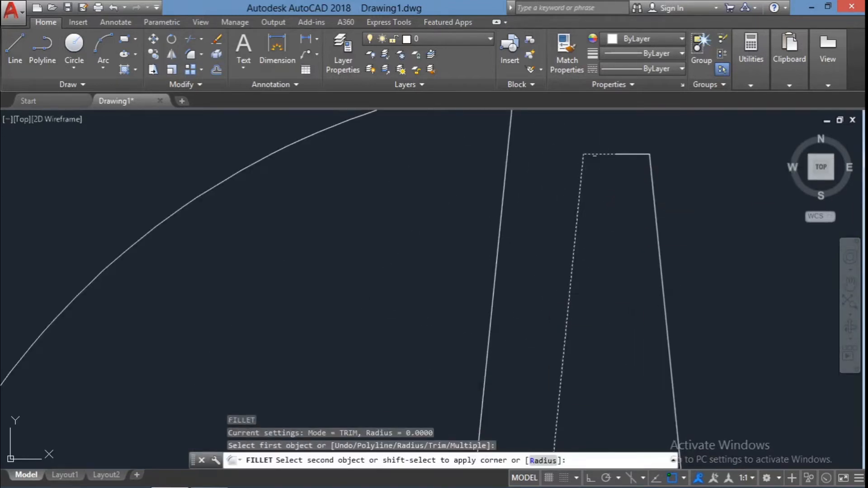
click(595, 155)
- Fillet the two upper corners of the small trapezoid with a radius of 0.25
key(Return)
click(581, 174)
click(543, 461)
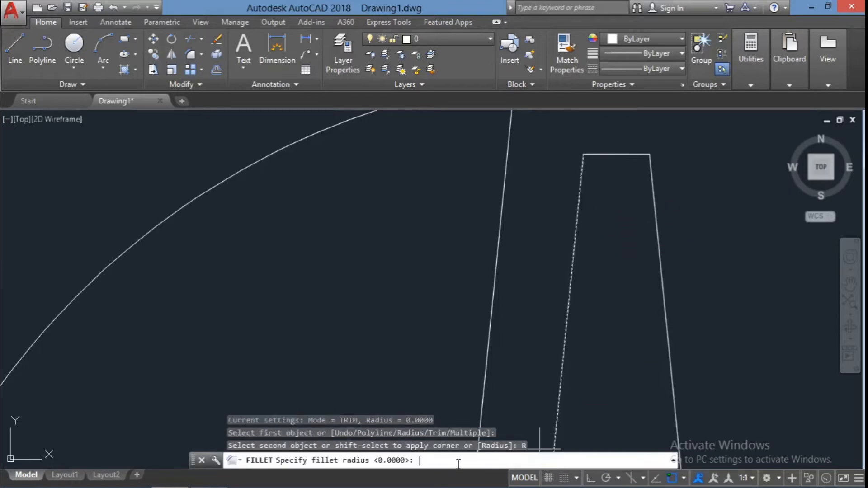
text(0.25)
key(Return)
click(651, 176)
key(Return)
scroll(634, 196, down, 3)
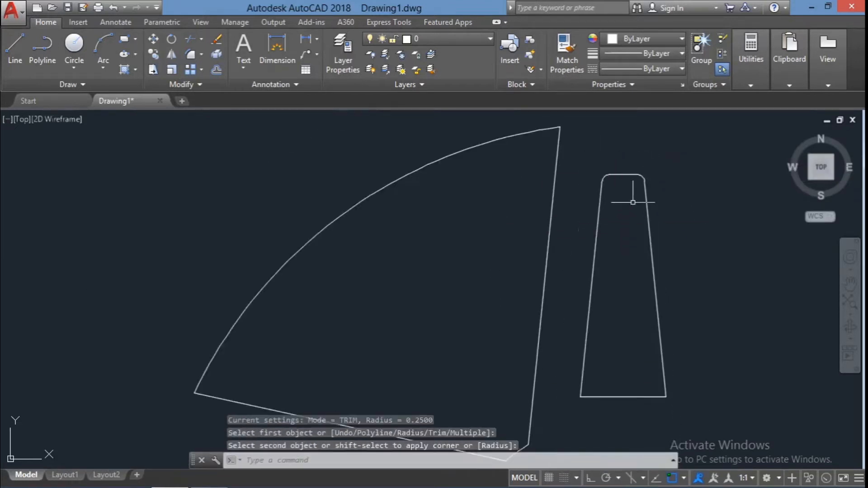
- Fillet the two lower corners of the small trapezoid with a radius of 0.25
scroll(643, 303, up, 6)
click(641, 304)
click(615, 283)
key(Return)
scroll(700, 324, down, 4)
click(746, 295)
click(736, 317)
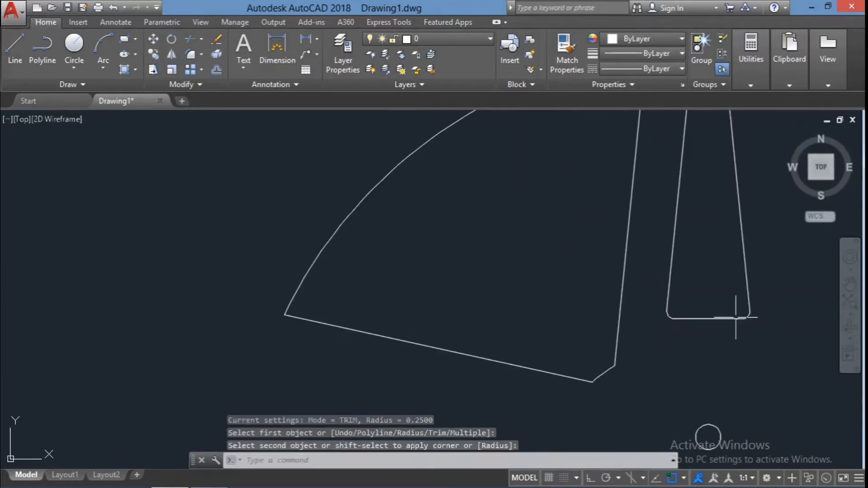
scroll(724, 363, down, 2)
- Fillet the corners at the short inner edge of the arc-sided panel with a radius of 0.25
key(Return)
scroll(656, 371, up, 8)
click(634, 295)
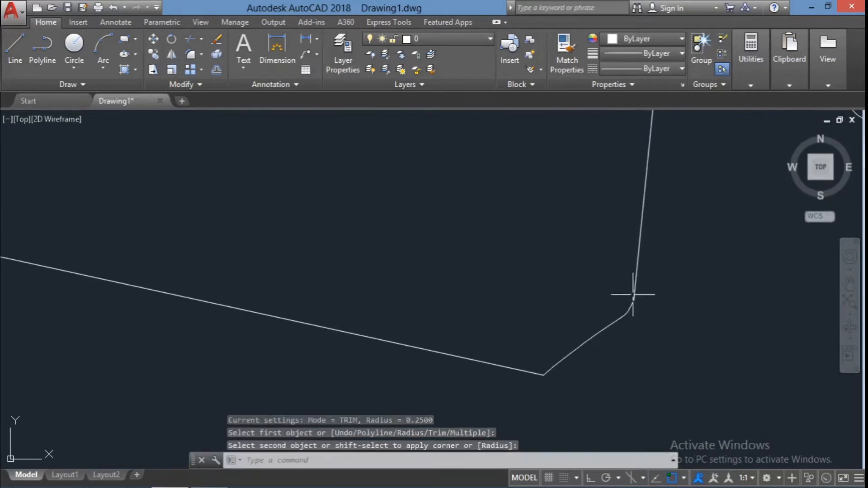
click(539, 365)
scroll(578, 387, down, 8)
key(Return)
scroll(613, 193, up, 3)
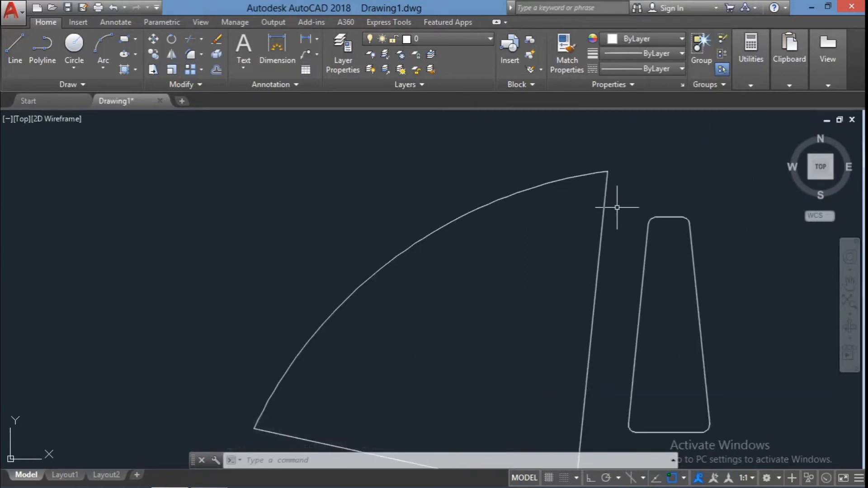
click(605, 199)
key(Escape)
key(Escape)
scroll(645, 204, down, 3)
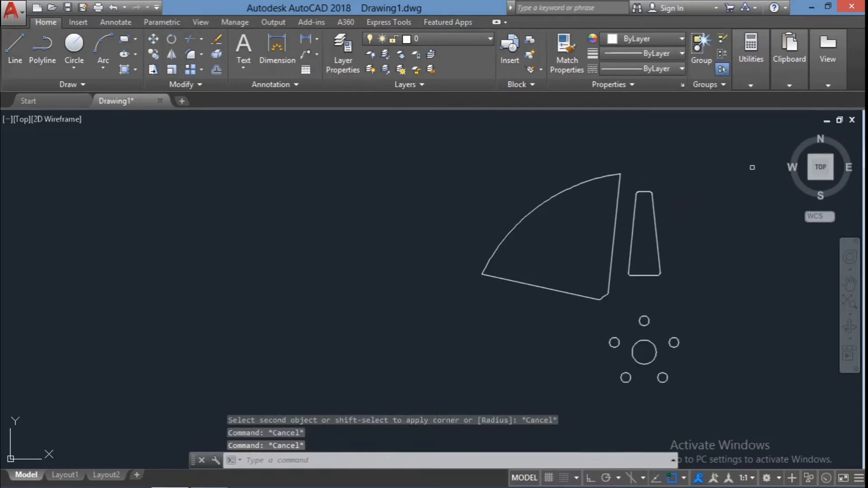
scroll(667, 320, up, 1)
scroll(668, 317, down, 1)
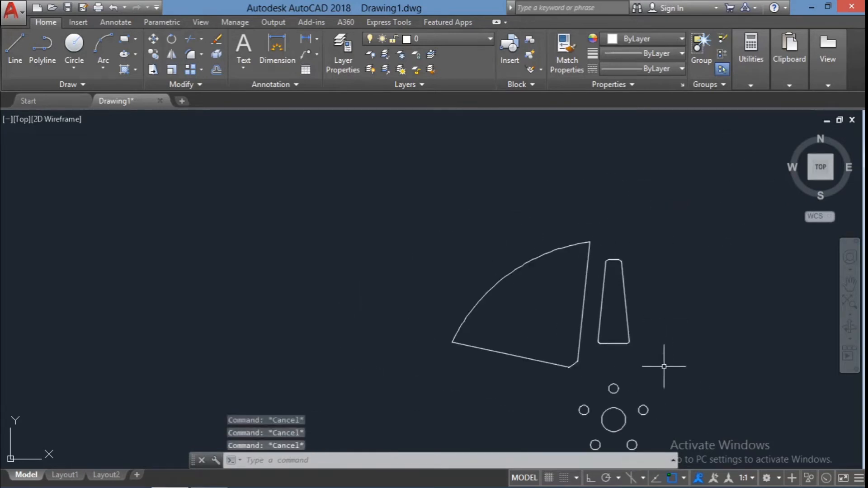
click(650, 360)
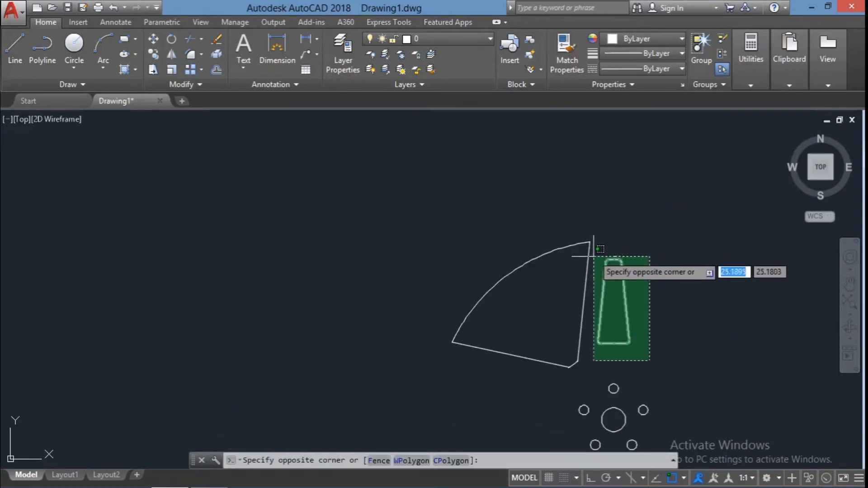
key(Escape)
- Create a region boundary from the area inside the rounded small trapezoid
text(b)
click(805, 397)
click(356, 110)
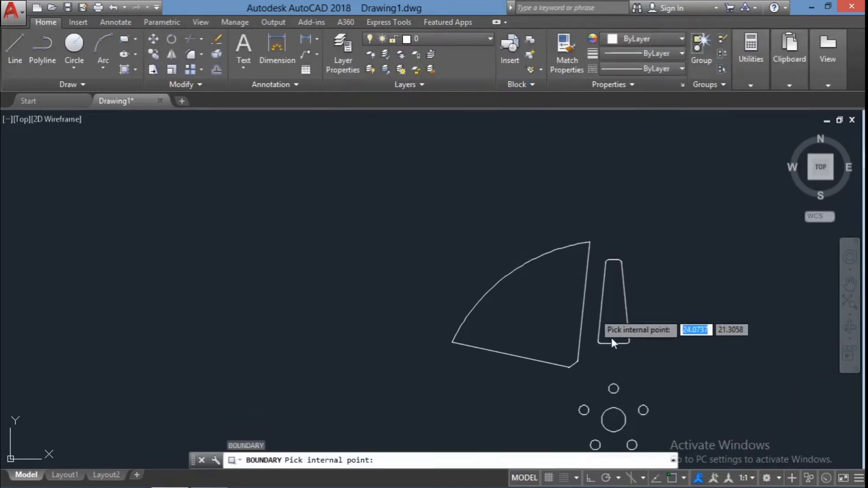
click(615, 306)
key(Return)
- Create a region boundary from the area inside the arc-sided panel
key(Return)
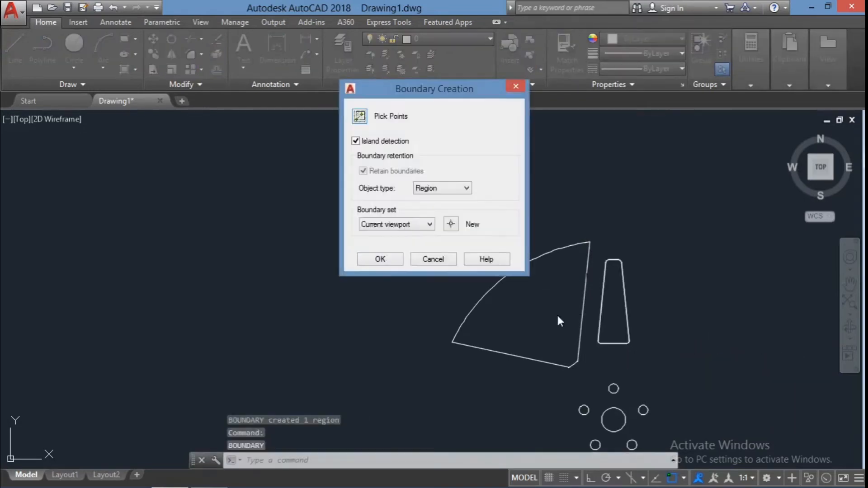
click(392, 260)
click(548, 333)
key(Return)
scroll(653, 424, up, 2)
key(Return)
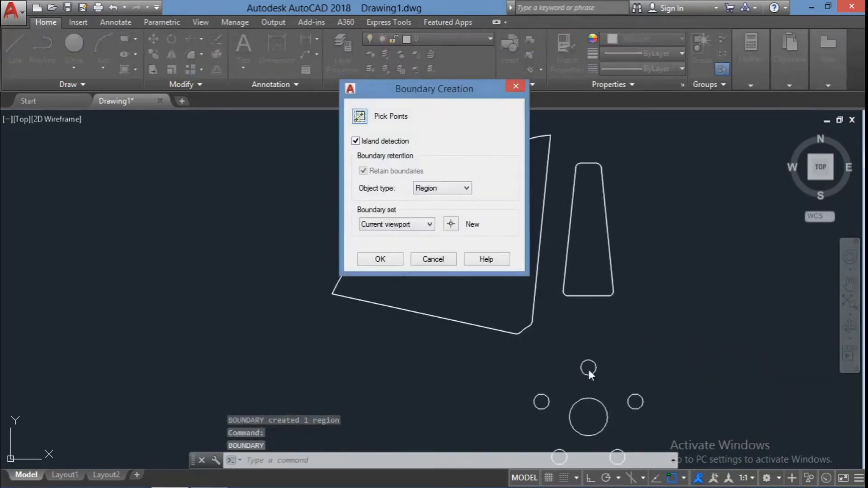
click(385, 257)
scroll(465, 280, down, 2)
click(509, 338)
click(533, 263)
click(596, 354)
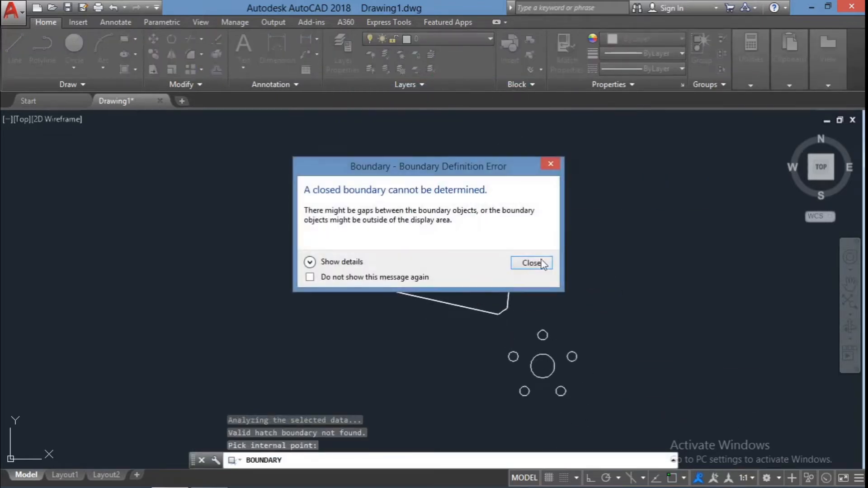
click(542, 263)
key(Escape)
key(Escape)
- Create region boundaries from the central circle and the five surrounding holes
click(590, 424)
click(499, 327)
text(bo)
key(Return)
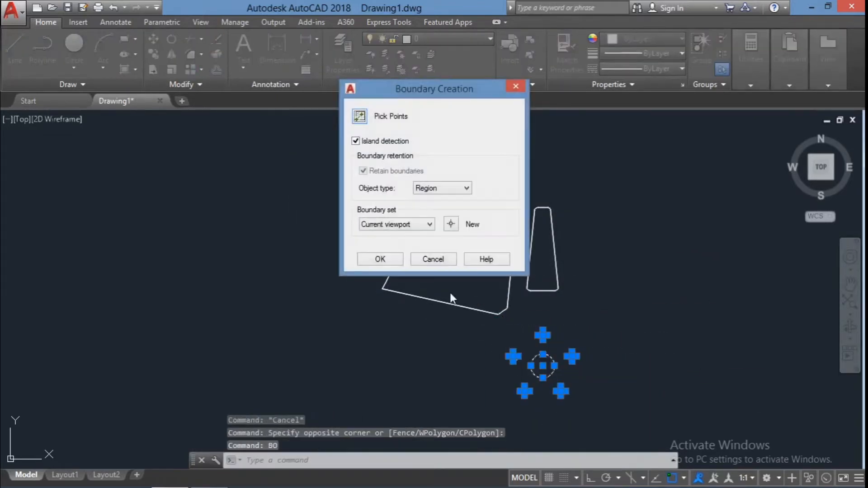
click(359, 110)
scroll(559, 363, up, 3)
key(Return)
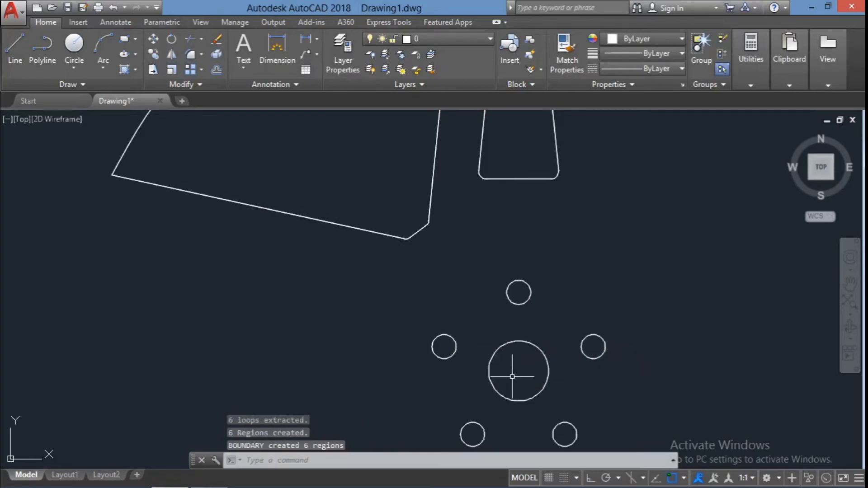
- Move the new regions from the central circle's centre to the empty area to the right of the original outlines
scroll(526, 300, down, 4)
key(Escape)
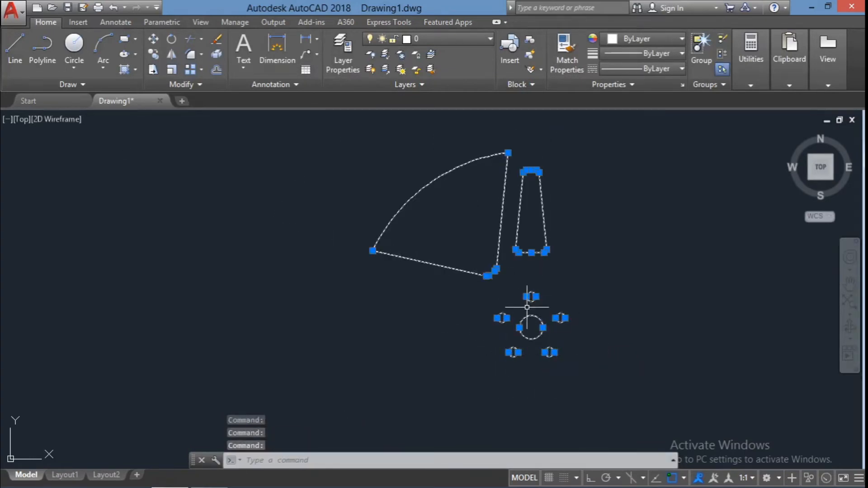
text(m)
key(Return)
click(533, 328)
click(749, 315)
key(Escape)
key(Escape)
- Delete the original circle, trapezoid and panel outlines left behind by the moved regions
click(589, 395)
click(471, 283)
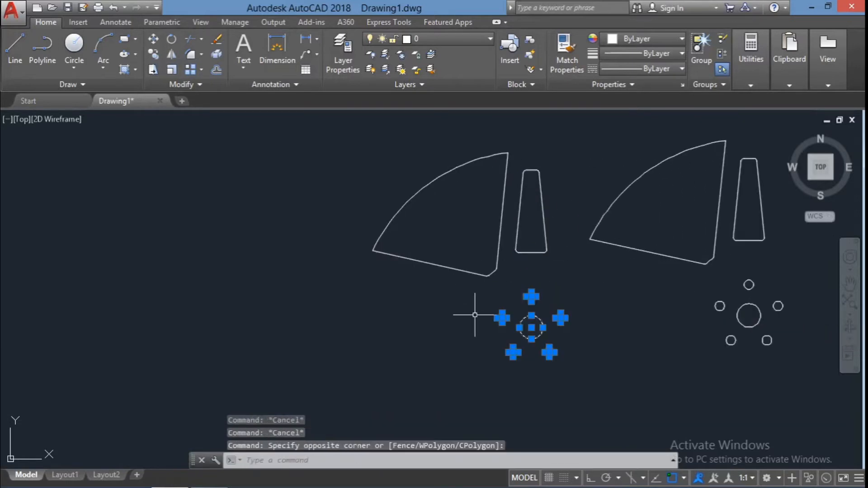
key(Delete)
- Polar-array the arc-sided panel and rounded trapezoid regions around the central circle's centre with 5 items over 360 degrees
scroll(414, 260, down, 2)
click(850, 285)
drag(663, 304, 558, 310)
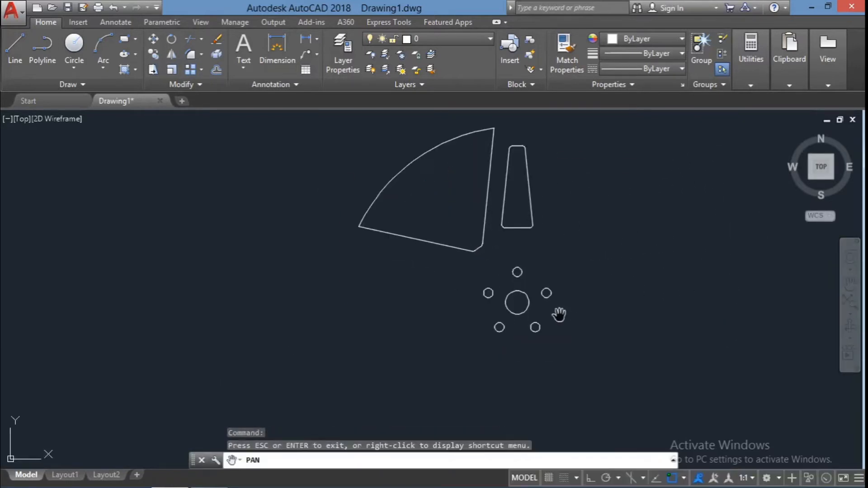
key(Escape)
key(Escape)
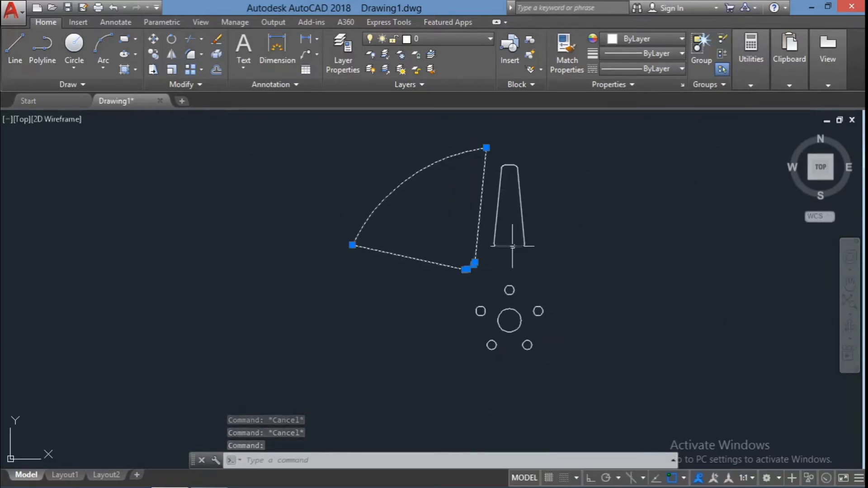
click(512, 247)
text(ar)
key(Return)
text(po)
key(Return)
click(509, 320)
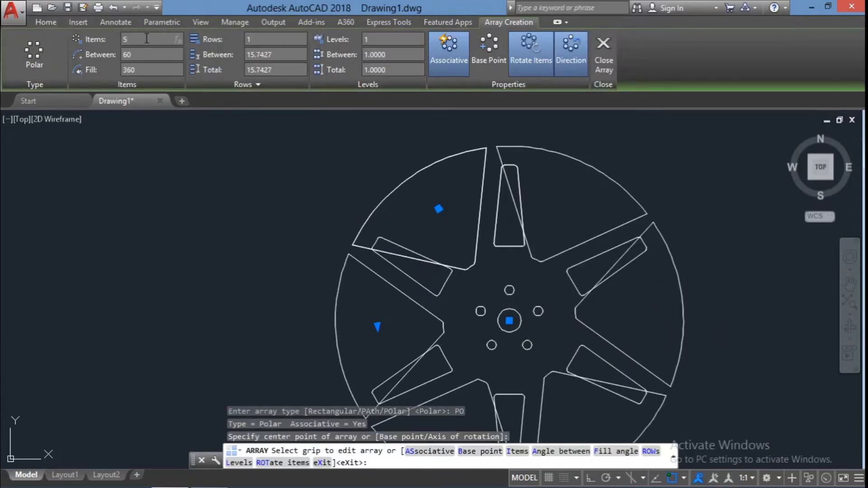
key(Return)
key(Escape)
key(Escape)
key(Escape)
scroll(243, 177, down, 2)
scroll(217, 230, up, 2)
key(Escape)
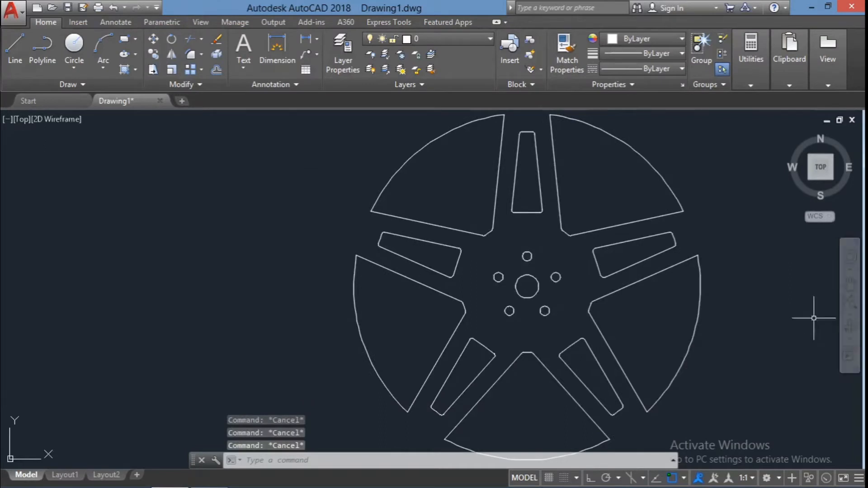
- Draw a short horizontal line to the right of the wheel, level with the central circle's centre
click(850, 285)
scroll(769, 303, down, 2)
drag(768, 302, 652, 300)
key(Escape)
key(Escape)
text(l)
key(Return)
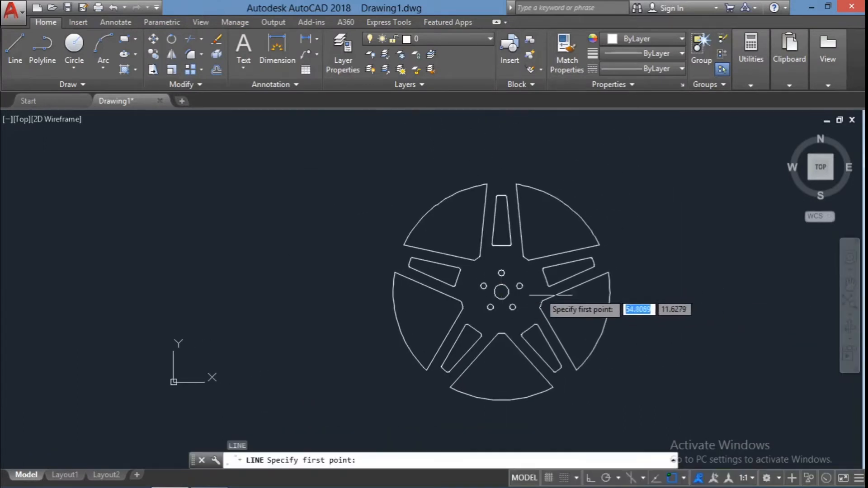
click(670, 292)
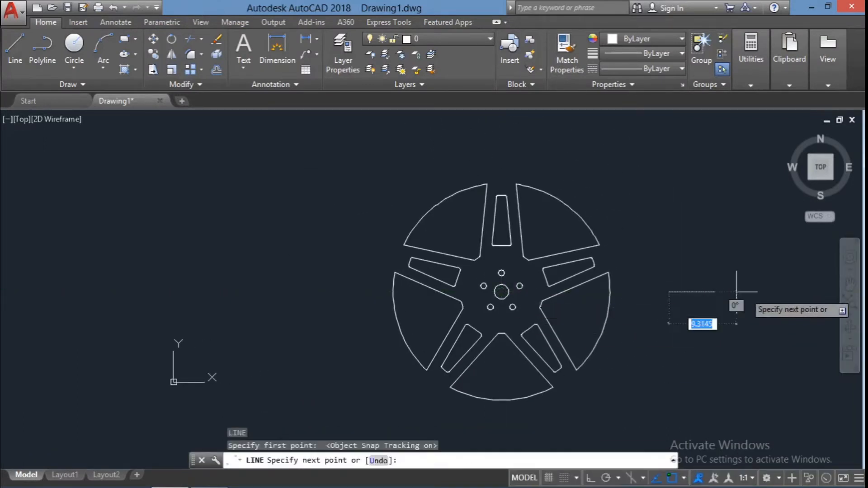
click(766, 292)
key(Return)
- Draw a horizontal line from just above the top hole to beyond the wheel's right side
key(Return)
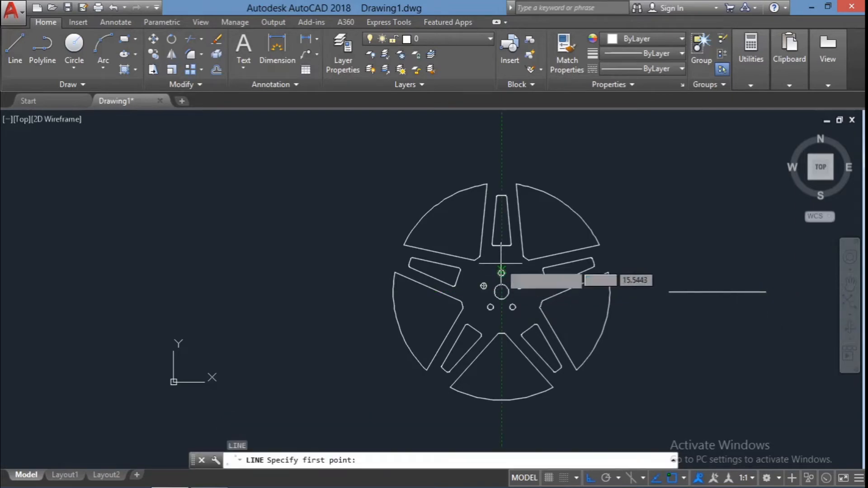
click(502, 263)
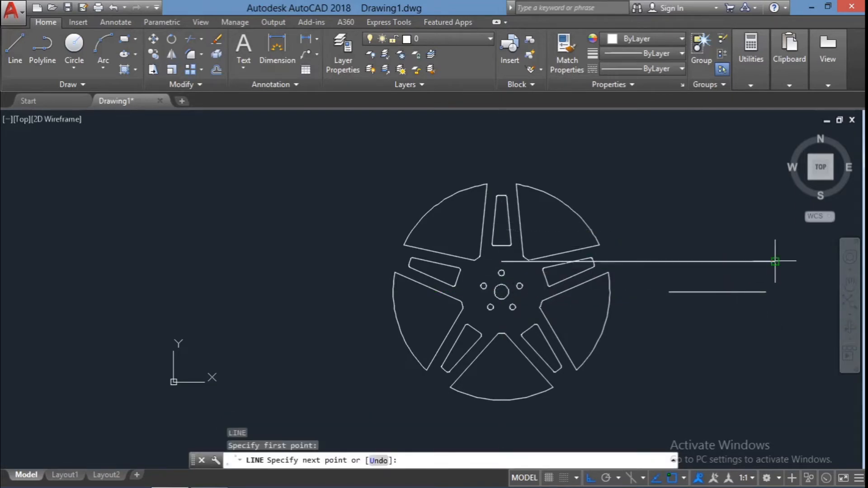
click(775, 262)
key(Escape)
key(Escape)
key(Escape)
- Draw a horizontal line from just above the top of the wheel, extending right past the wheel
key(Return)
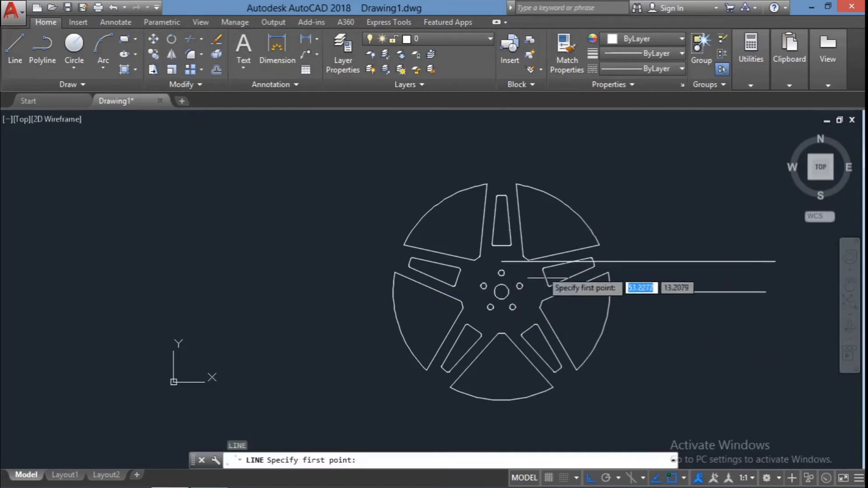
click(502, 176)
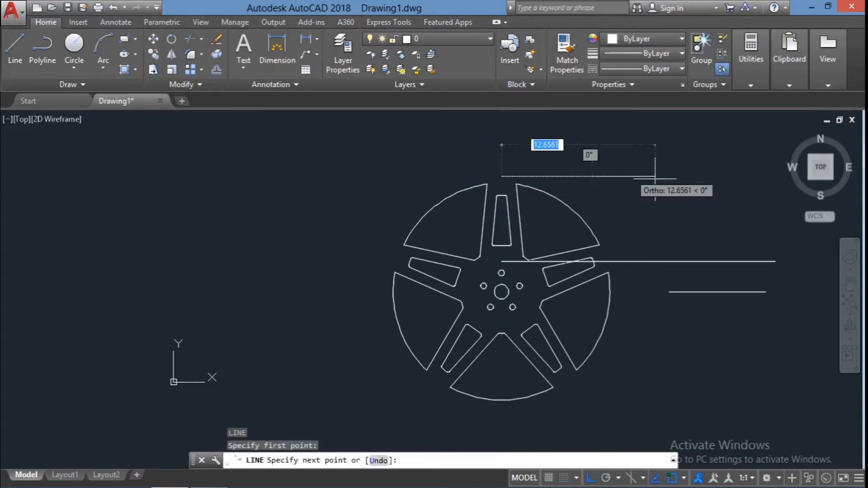
click(772, 192)
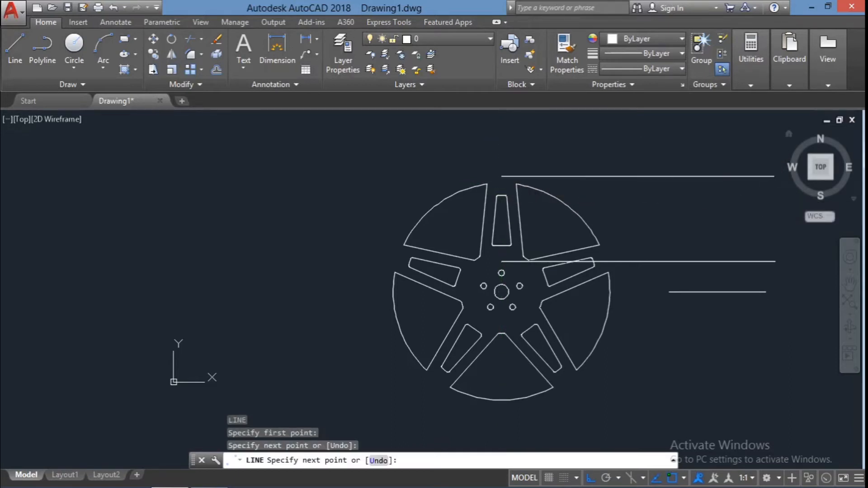
key(Escape)
key(Escape)
key(Escape)
key(Return)
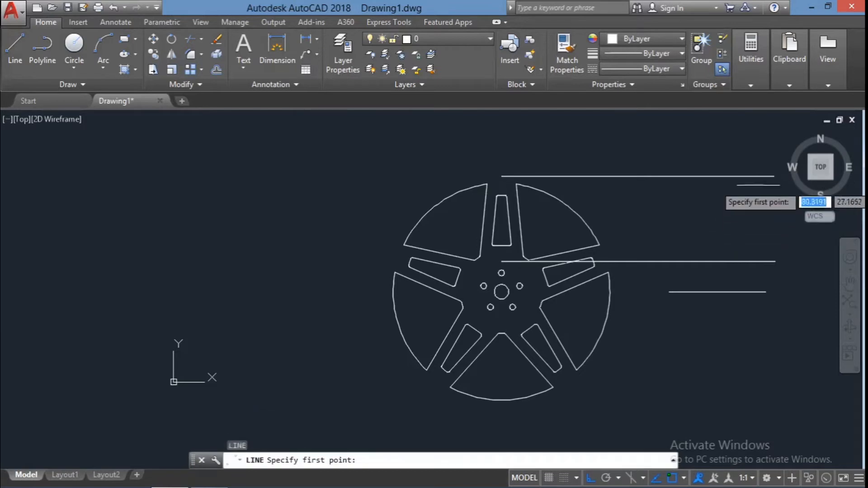
click(774, 176)
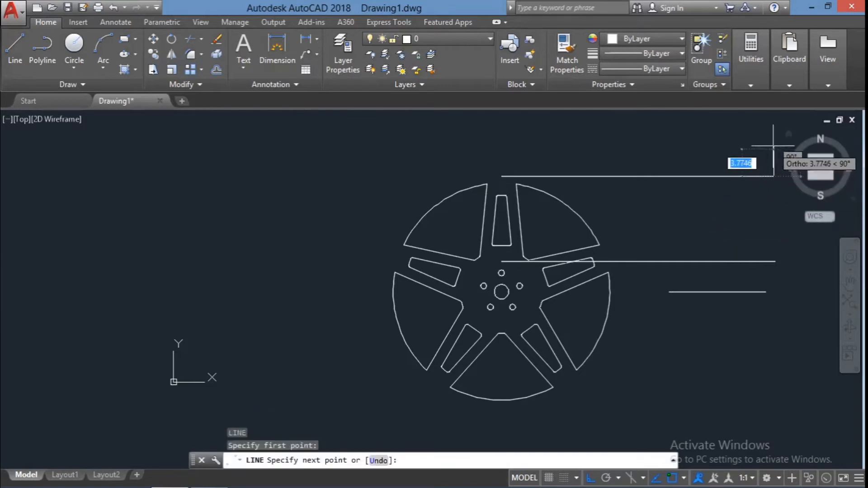
key(Escape)
key(Escape)
key(Escape)
click(638, 152)
key(Escape)
- Draw a vertical line just right of the wheel, crossing the upper and middle horizontal lines
key(Return)
click(638, 160)
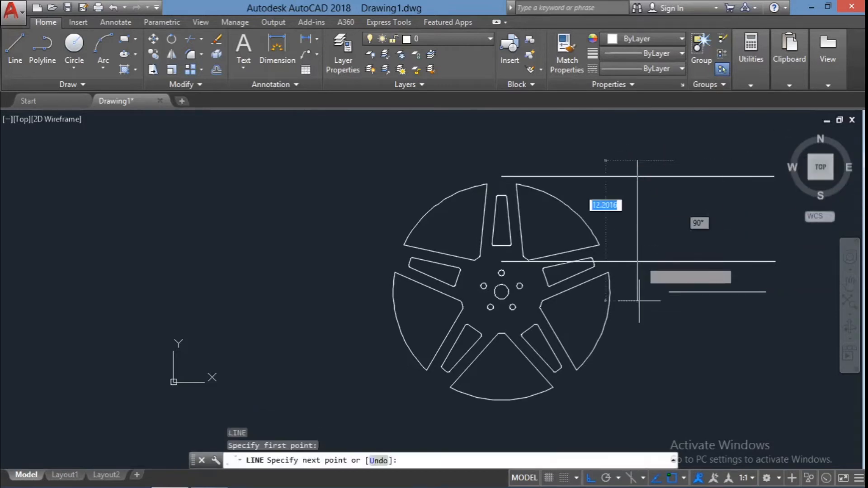
click(637, 311)
key(Escape)
key(Escape)
key(Escape)
- Trim the upper and middle horizontal lines back to the vertical line, removing the parts over the wheel
click(659, 271)
click(620, 148)
text(tr)
click(616, 180)
click(605, 213)
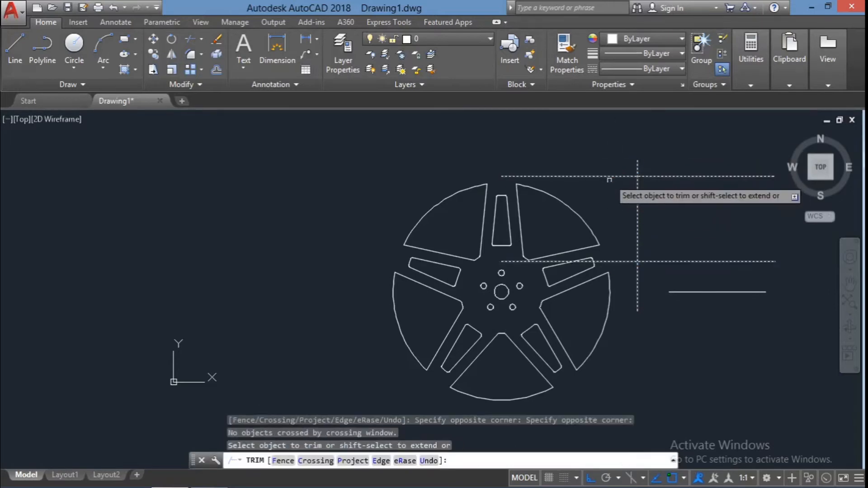
click(609, 176)
click(628, 261)
key(Escape)
key(Escape)
- Draw two vertical lines upward from the lowest horizontal line, both crossing the middle horizontal line
scroll(809, 240, up, 2)
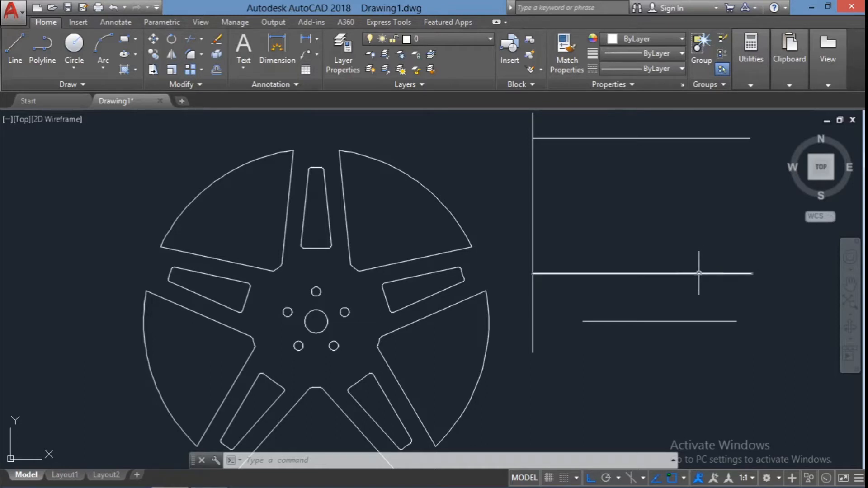
text(l)
click(664, 321)
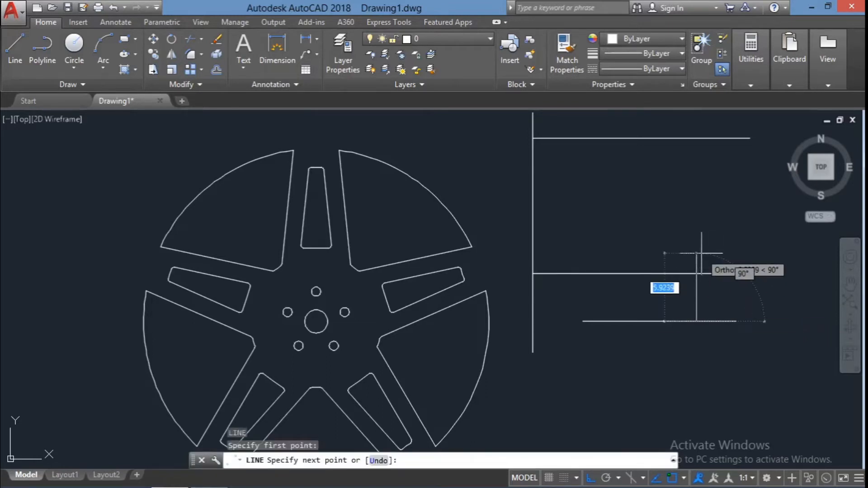
click(701, 253)
key(Escape)
key(space)
click(642, 320)
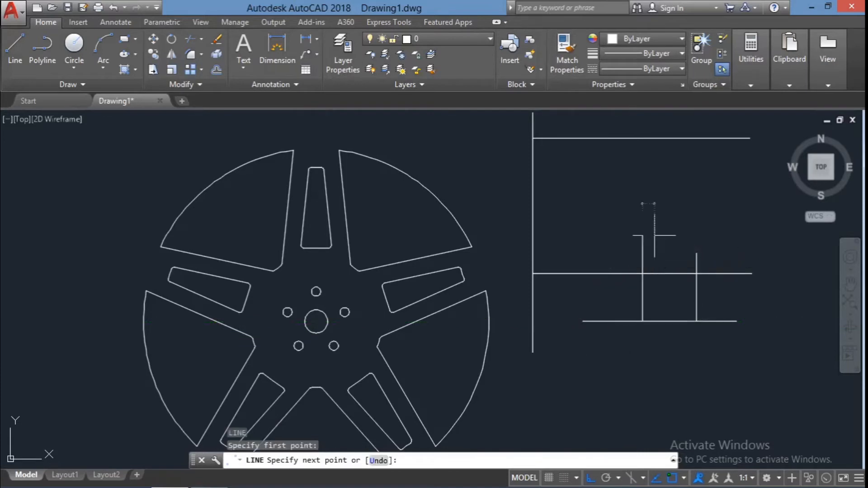
click(653, 235)
key(Escape)
key(Escape)
- Trim the ends of the two short vertical lines that stick out above the middle horizontal line
click(727, 351)
key(Escape)
key(Escape)
click(772, 311)
click(621, 235)
text(tr)
click(695, 266)
key(Escape)
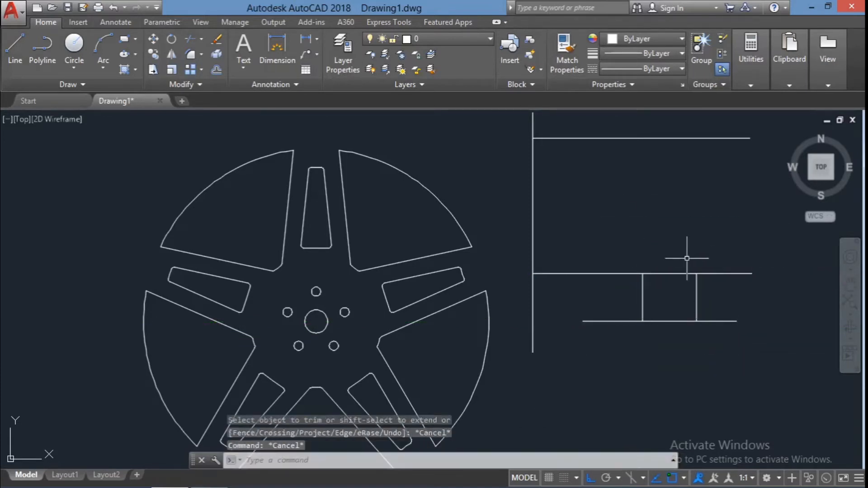
- With Ortho, object snap and tracking off, draw a slanted line from the middle horizontal line's right part to just above the upper one
text(l)
key(space)
scroll(742, 212, up, 2)
key(Escape)
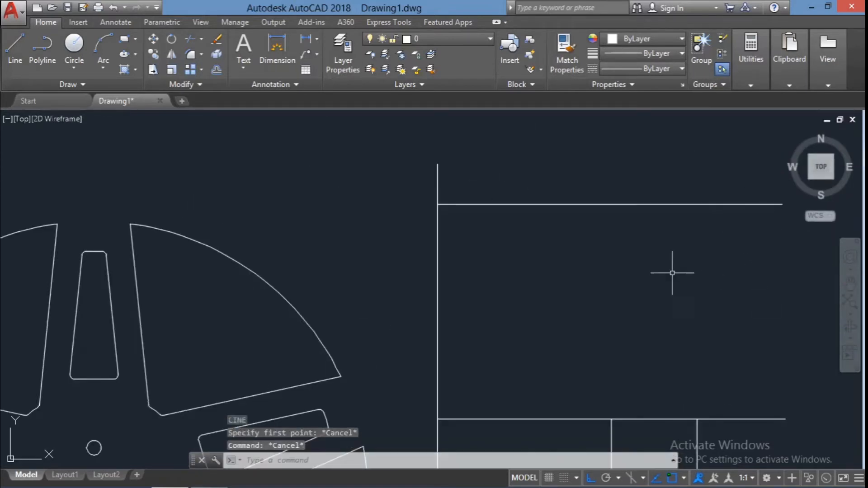
key(space)
click(715, 420)
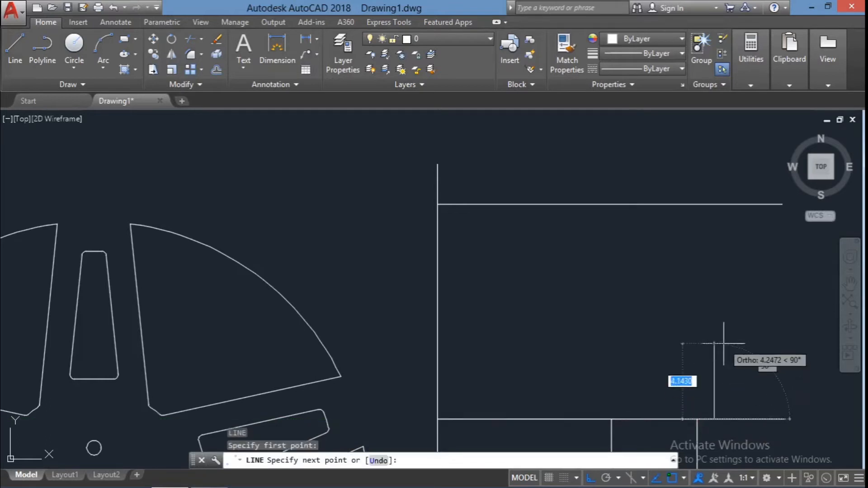
key(F8)
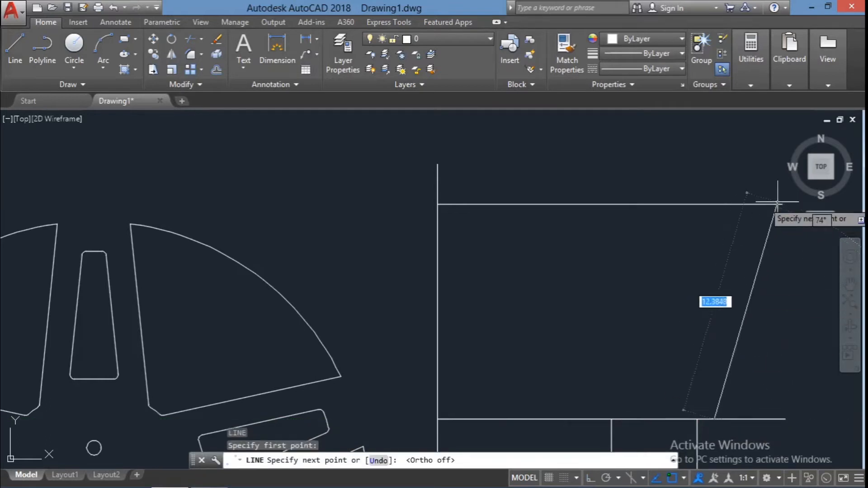
click(656, 478)
click(673, 478)
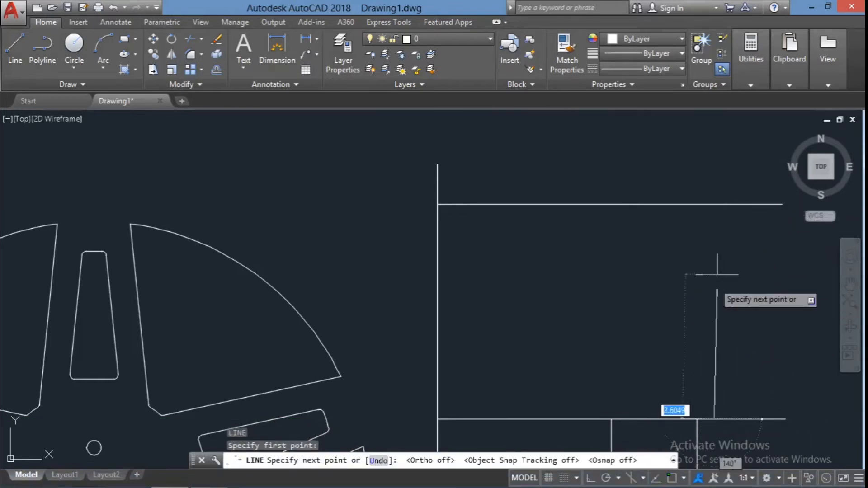
click(765, 181)
key(Escape)
key(Escape)
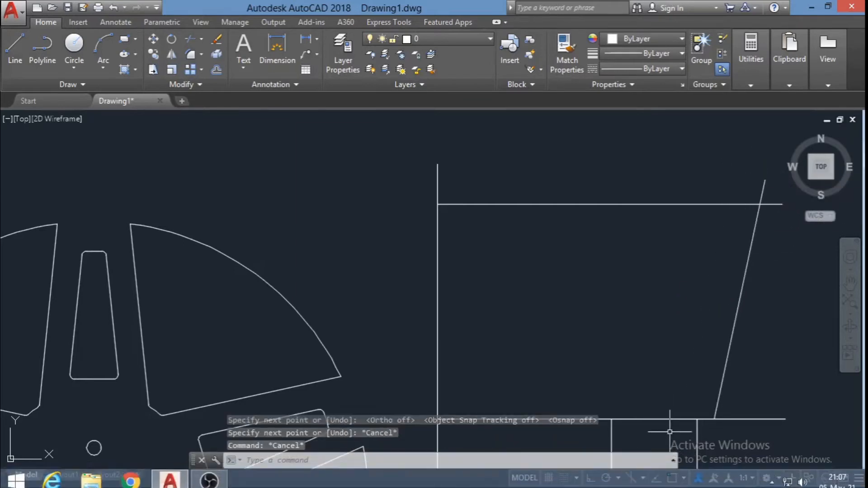
- Turn object snap and tracking back on and trim the overhanging ends where the slanted line meets the upper horizontal line
click(672, 478)
click(656, 478)
middle_drag(814, 261, 731, 287)
key(Escape)
click(732, 287)
click(644, 185)
text(tr)
key(Return)
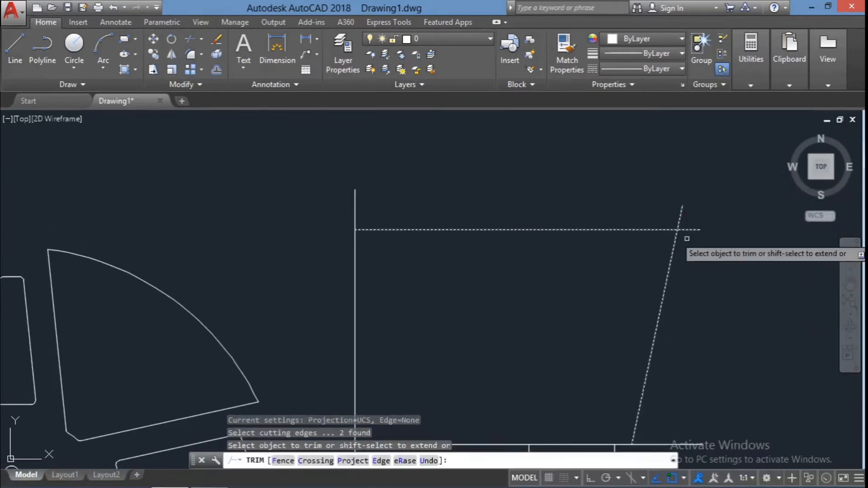
click(681, 217)
click(694, 230)
key(Escape)
key(Escape)
- Draw the rim lip outline from the slanted line's upper end: 1.5 right, 1.5 up, 0.5 left and 0.5 down, with Ortho on
text(l)
key(Return)
click(677, 230)
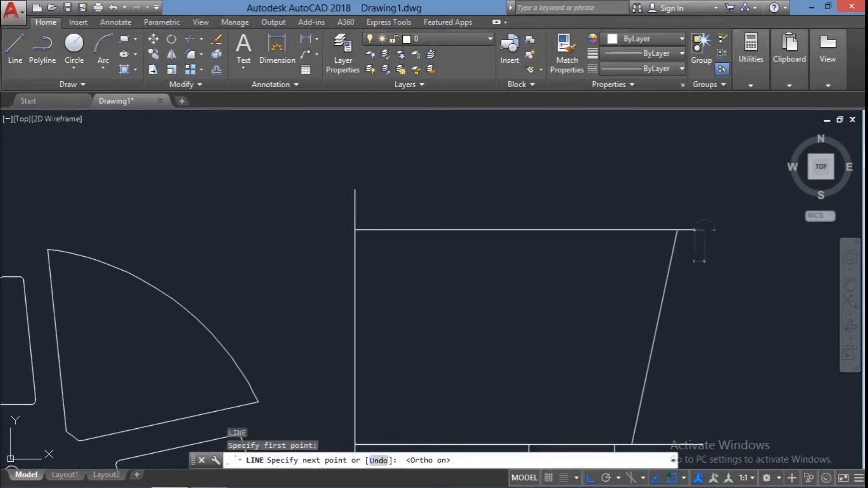
text(1.5)
key(Return)
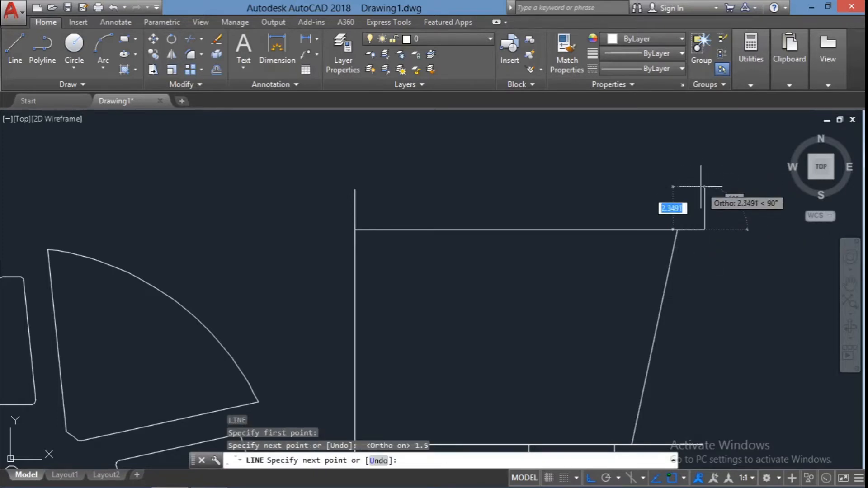
text(1.5)
key(Return)
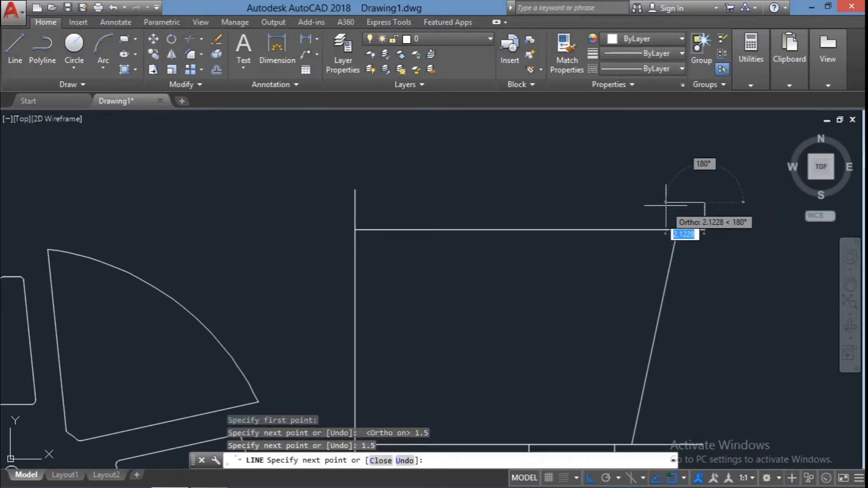
text(0.5)
key(Return)
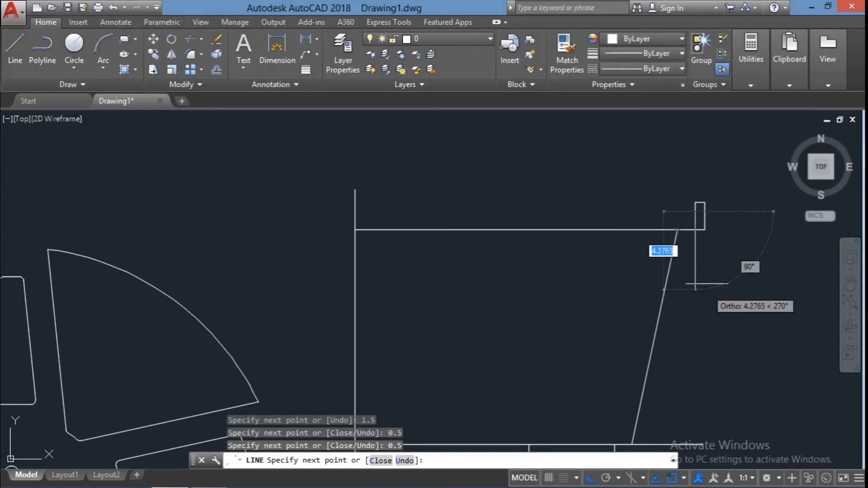
- With object snap and tracking off, continue the outline leftward freehand: slant down, run horizontal, slant into a shallow horizontal dip, and slant back up
click(657, 478)
click(673, 478)
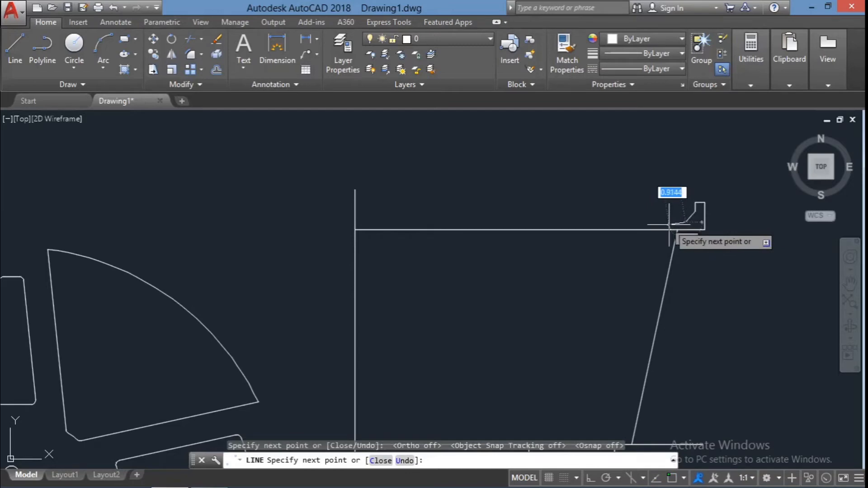
click(615, 222)
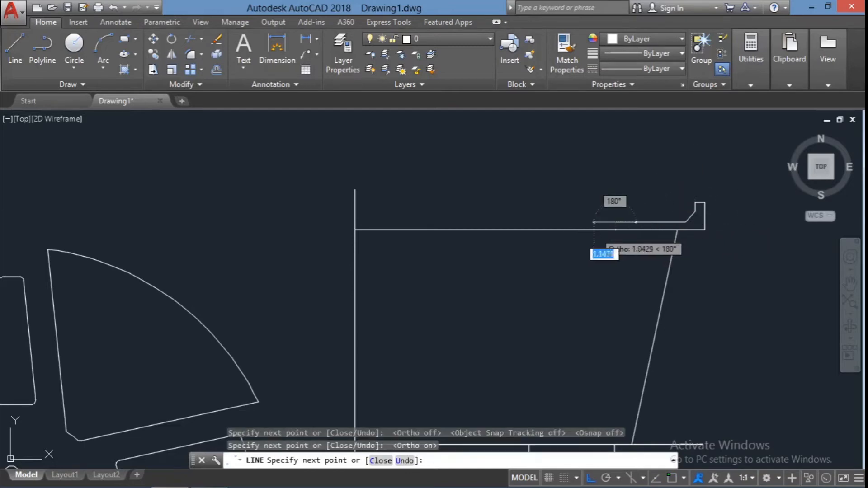
click(572, 233)
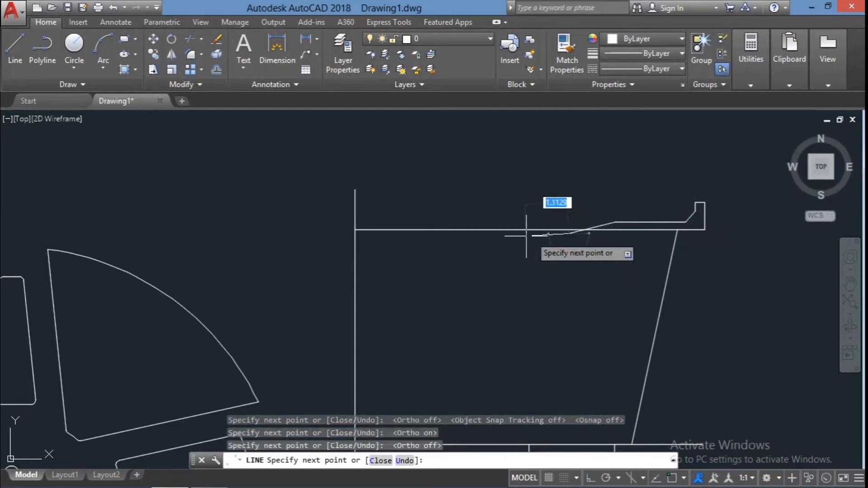
click(444, 234)
key(F8)
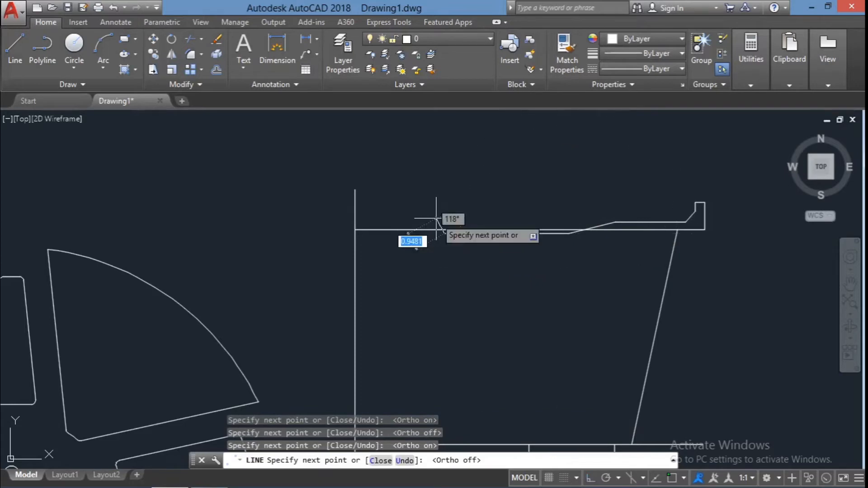
click(429, 222)
key(Escape)
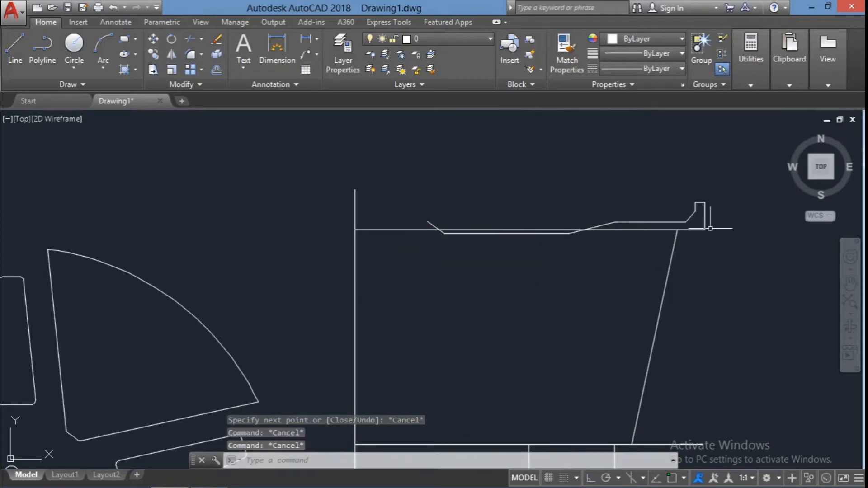
text(co)
key(Return)
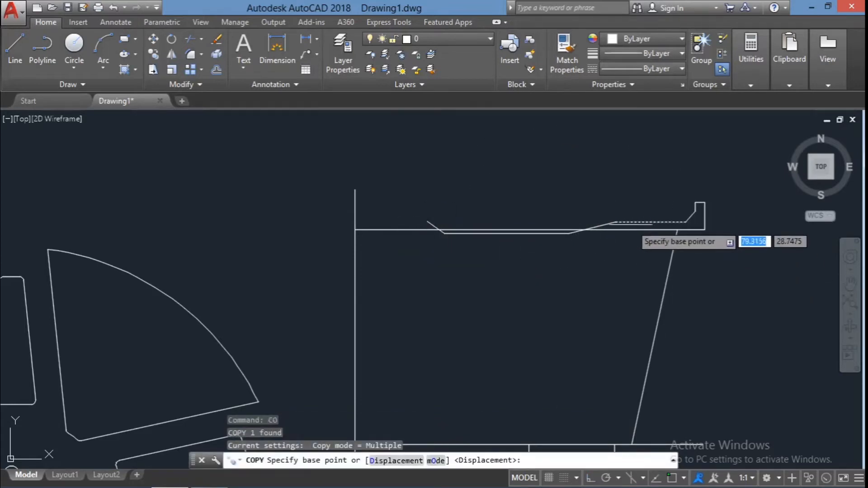
key(Escape)
- Turn object snap and tracking back on and copy the raised horizontal segment beside the lip straight left so it crosses the long vertical line
click(656, 480)
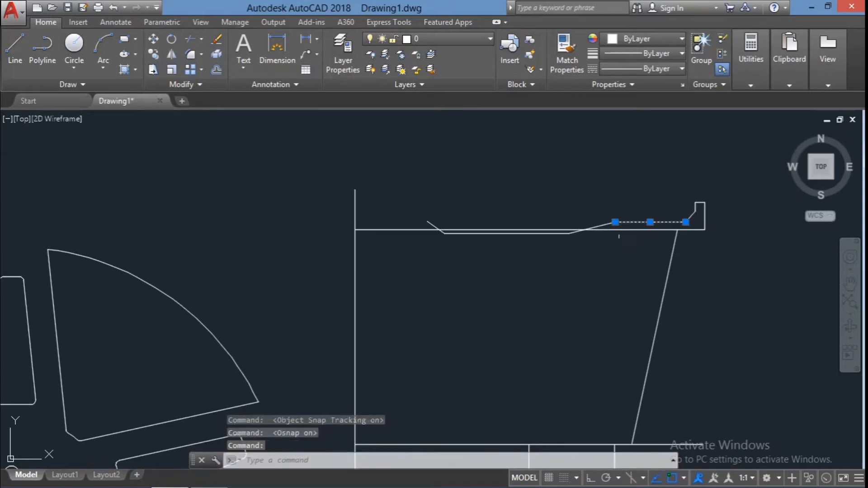
text(co)
key(Return)
click(615, 222)
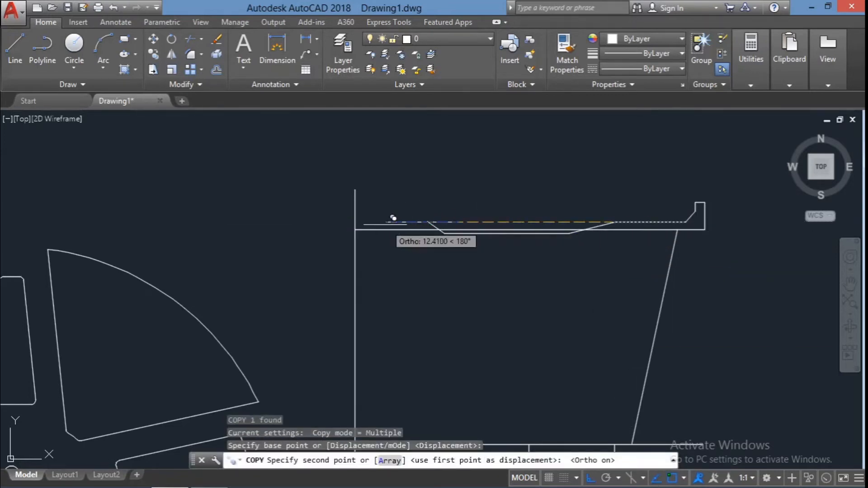
click(342, 225)
key(Escape)
key(Escape)
key(Escape)
- Extend the copied horizontal segment to the left slanted segment and trim the overhang where the two meet
click(491, 293)
click(409, 215)
text(ex)
key(Return)
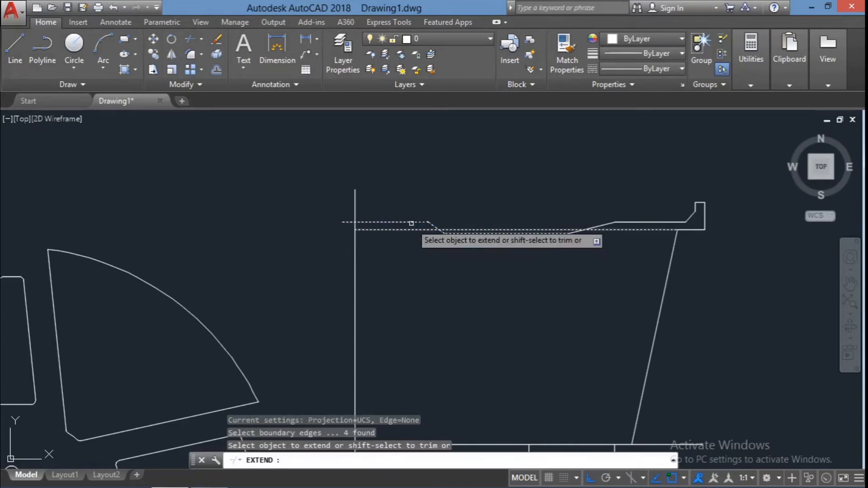
scroll(412, 223, up, 5)
click(401, 221)
key(Escape)
key(Escape)
click(451, 230)
click(418, 157)
text(tr)
key(Return)
click(432, 174)
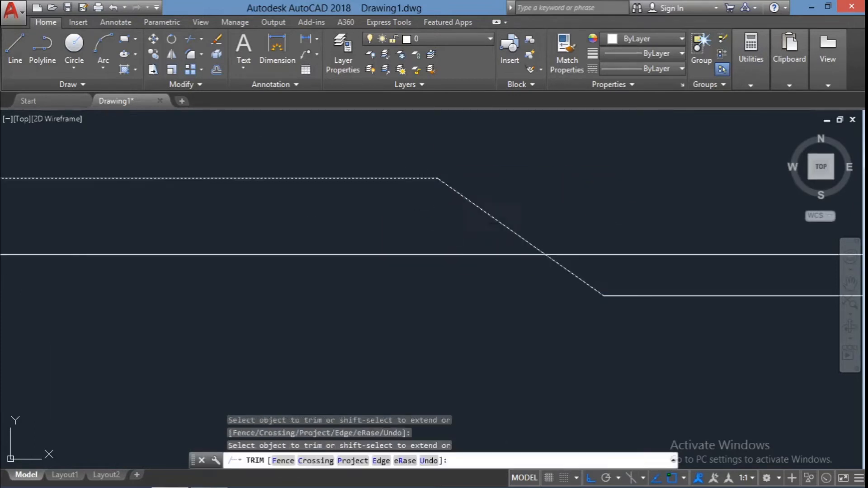
key(Escape)
scroll(463, 227, down, 5)
click(618, 281)
click(558, 214)
text(tr)
key(Return)
key(Escape)
key(Escape)
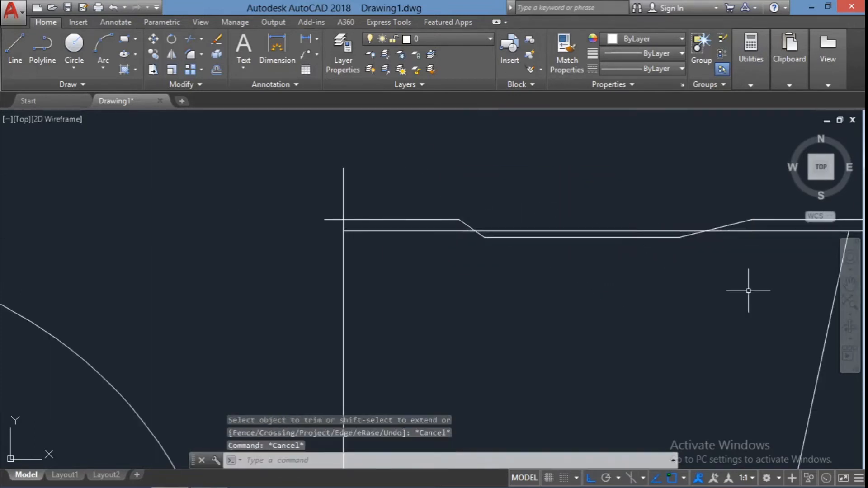
- Trim away the upper straight line's part between the two slanted segments of the dip
click(749, 291)
click(402, 178)
text(tr)
key(Return)
middle_drag(786, 246, 694, 246)
click(694, 246)
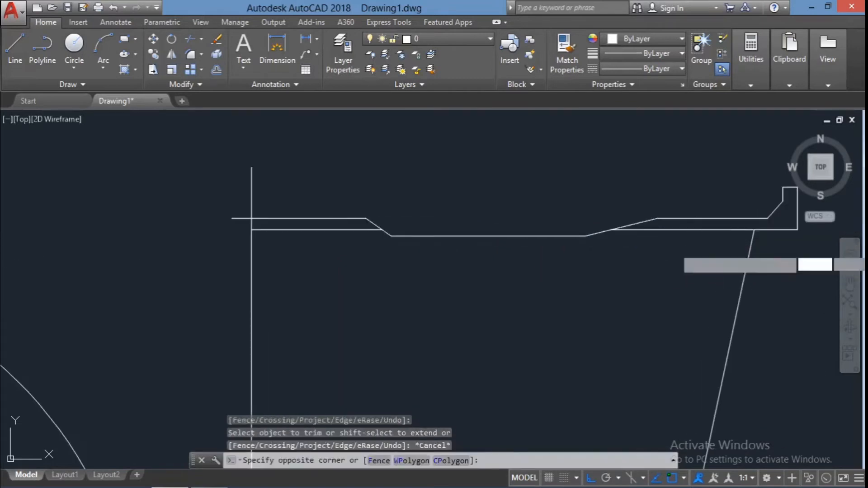
click(637, 205)
text(tr)
key(Return)
key(Escape)
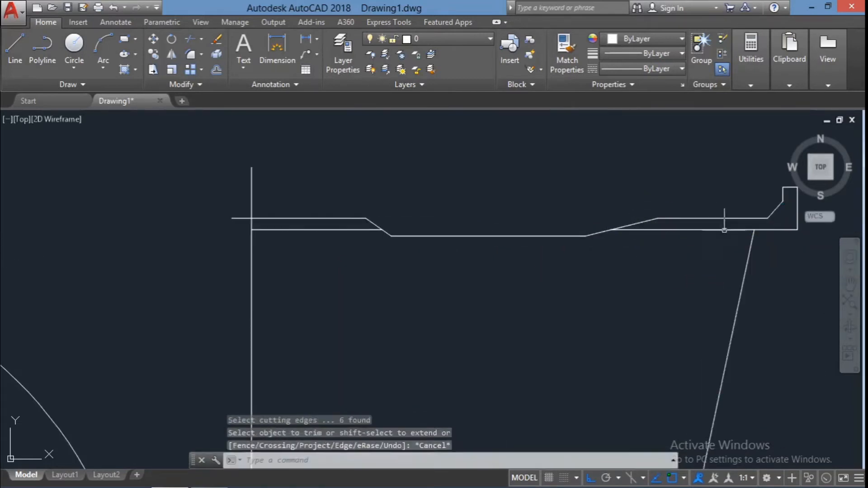
- Delete the leftover piece of the straight line between the right slanted segment and the rim lip
click(716, 230)
key(Delete)
scroll(709, 247, down, 2)
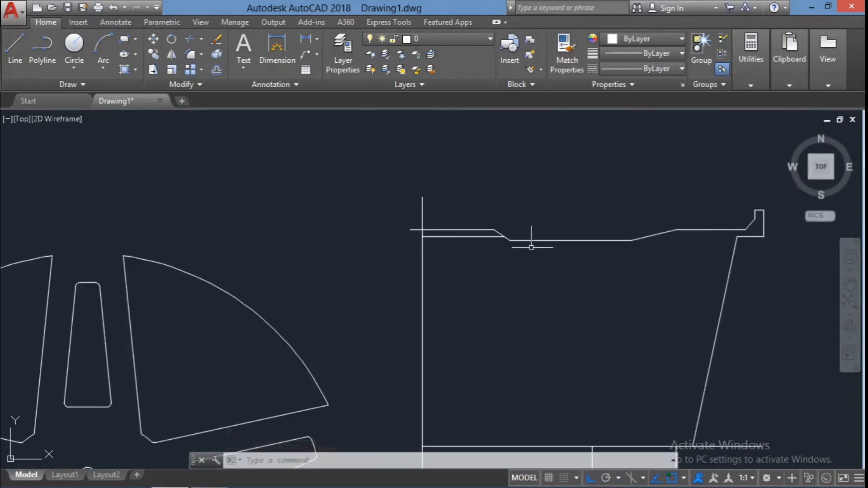
click(514, 294)
- With Ortho off, draw a three-point arc from the middle horizontal line, between the two short verticals, up past the dip's left slanted segment
scroll(459, 259, down, 2)
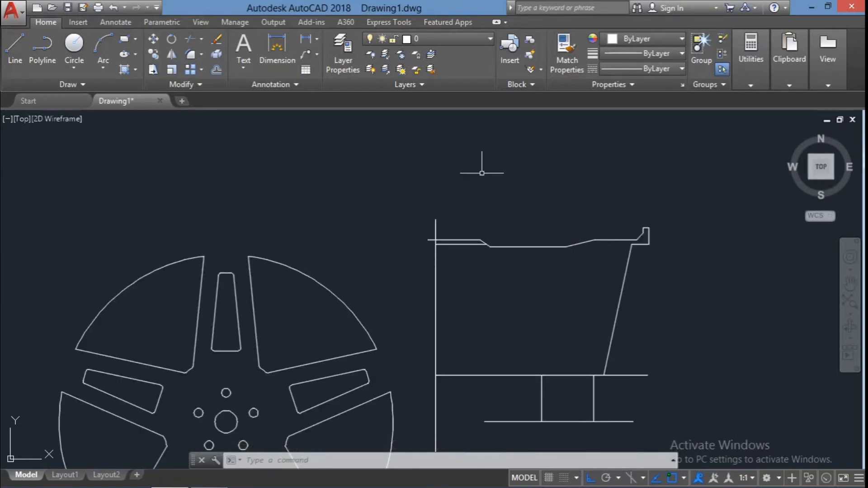
text(arc)
key(Return)
scroll(542, 376, up, 2)
click(575, 378)
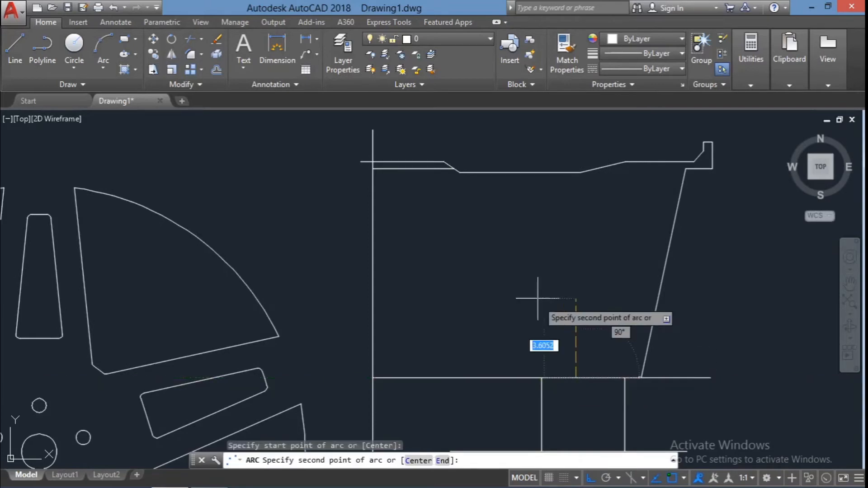
key(F8)
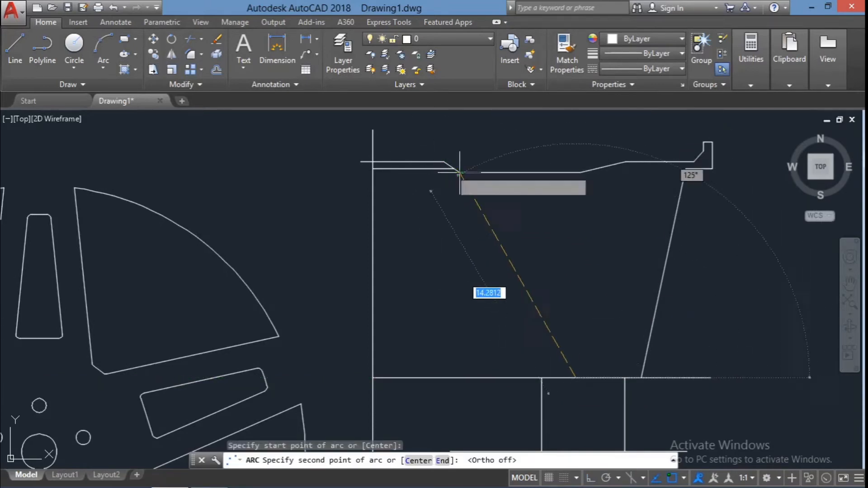
click(424, 172)
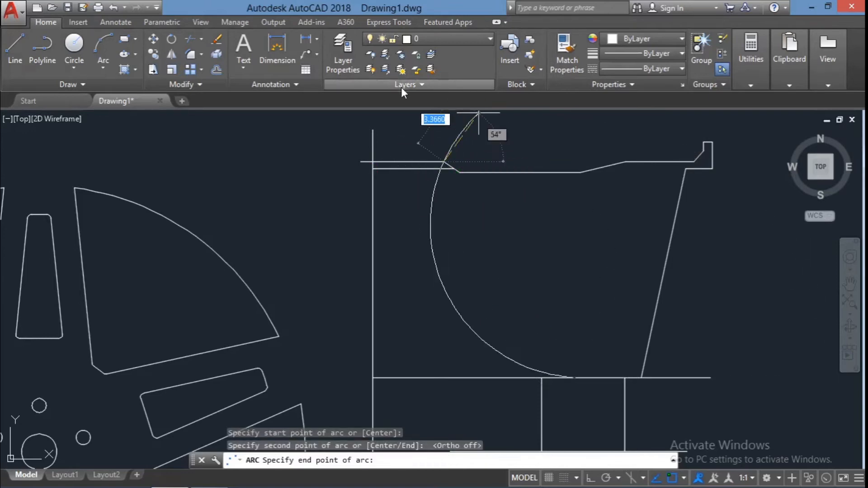
scroll(428, 129, down, 4)
click(426, 131)
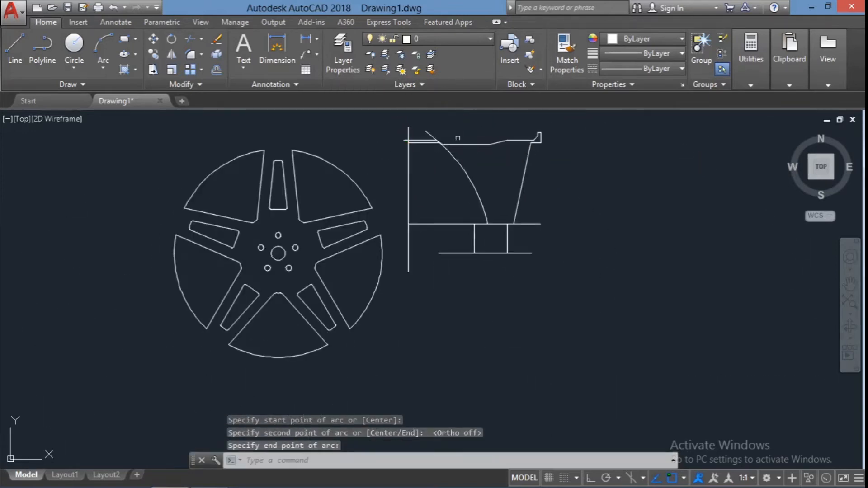
- Trim the arc where it meets the left straight line and delete its leftover piece above the profile
scroll(440, 134, up, 10)
key(Escape)
click(489, 173)
click(378, 254)
text(tr)
key(Return)
click(422, 219)
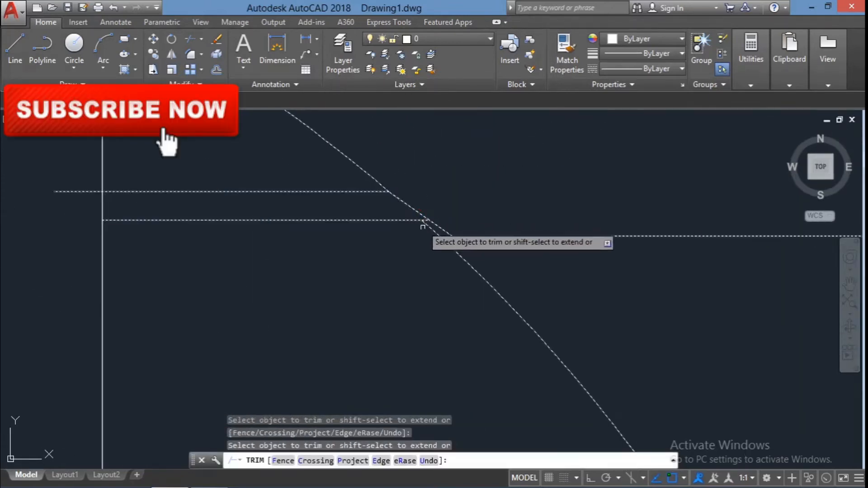
click(441, 176)
click(357, 172)
key(Escape)
click(373, 175)
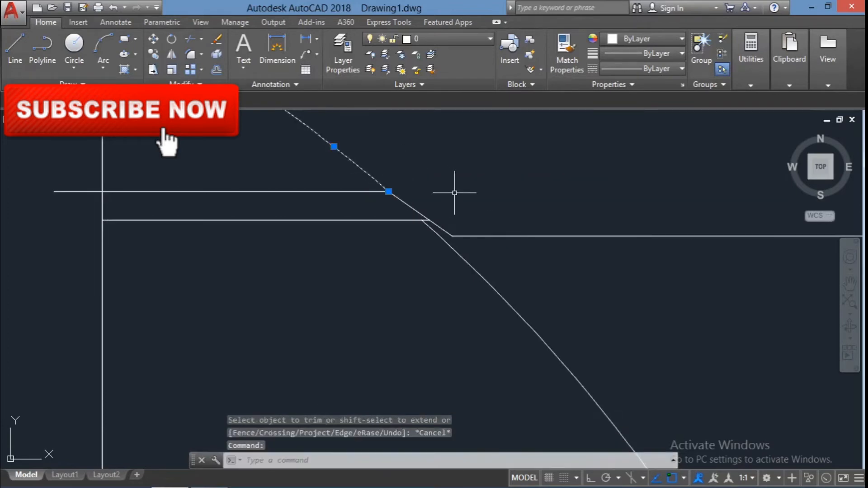
key(Delete)
scroll(457, 192, down, 4)
key(Escape)
- Mirror the five rim lip segments about a vertical axis through the slanted line's upper end, keeping the originals
middle_drag(743, 278, 694, 303)
click(790, 228)
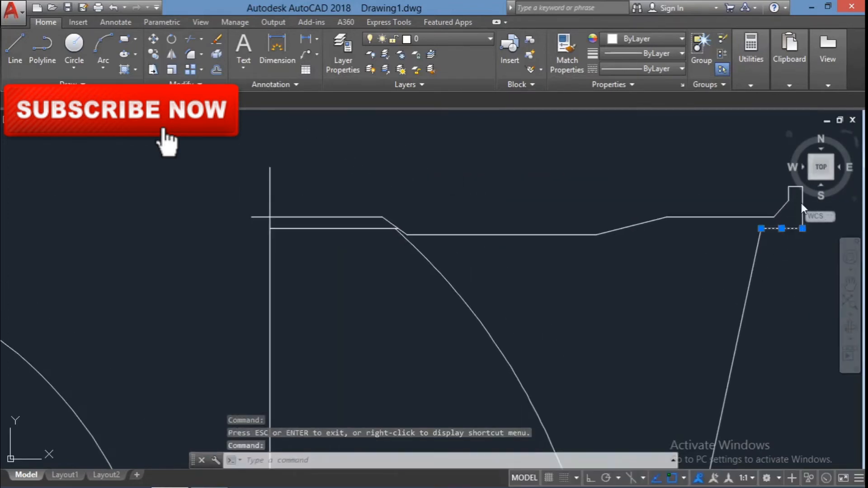
middle_drag(811, 269, 768, 283)
click(775, 248)
click(738, 196)
text(mi)
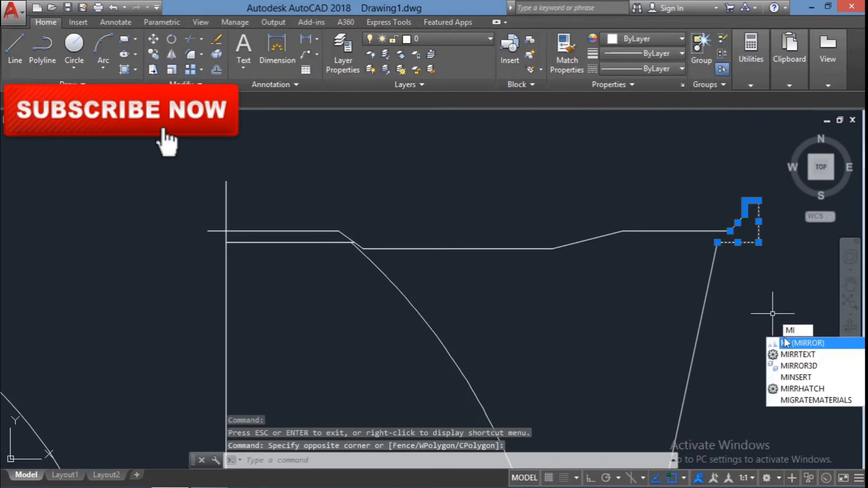
key(Return)
click(717, 242)
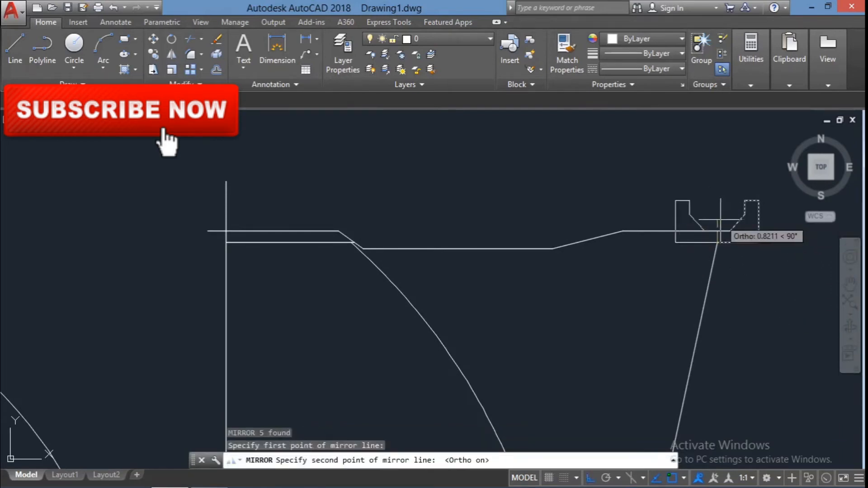
click(721, 221)
key(Return)
- Move the mirrored lip horizontally to the left, beyond the long vertical line
click(712, 224)
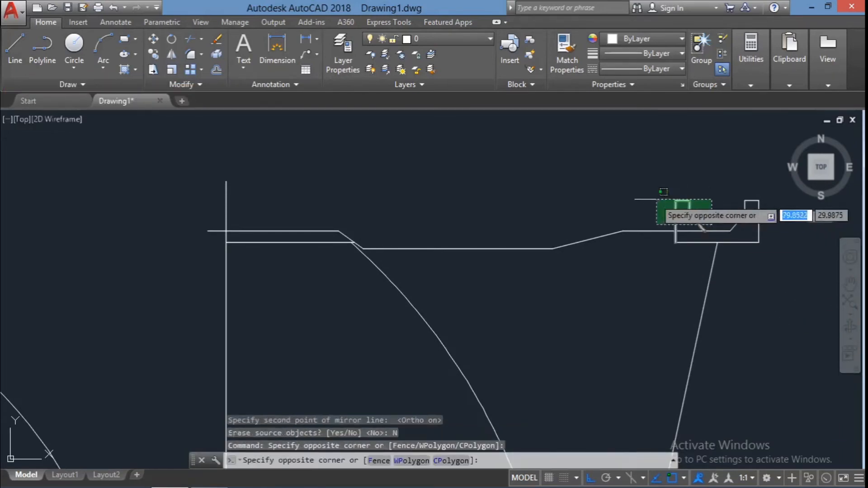
click(656, 199)
text(mo)
key(Return)
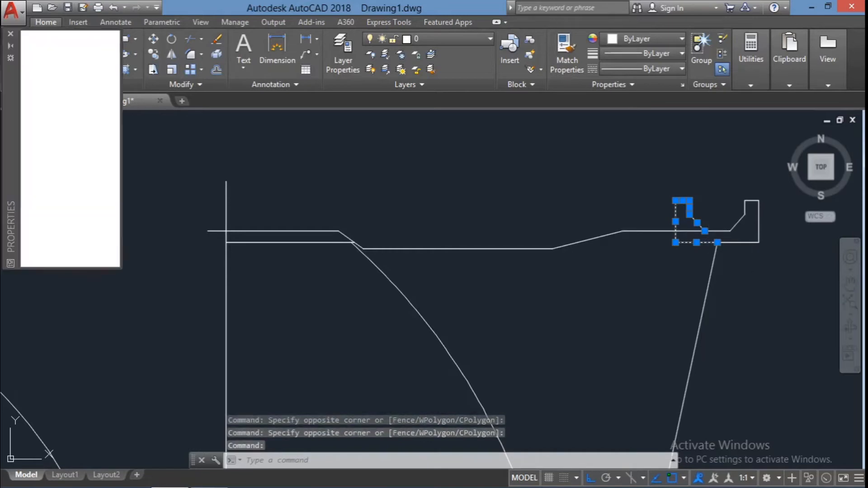
text(m)
key(Return)
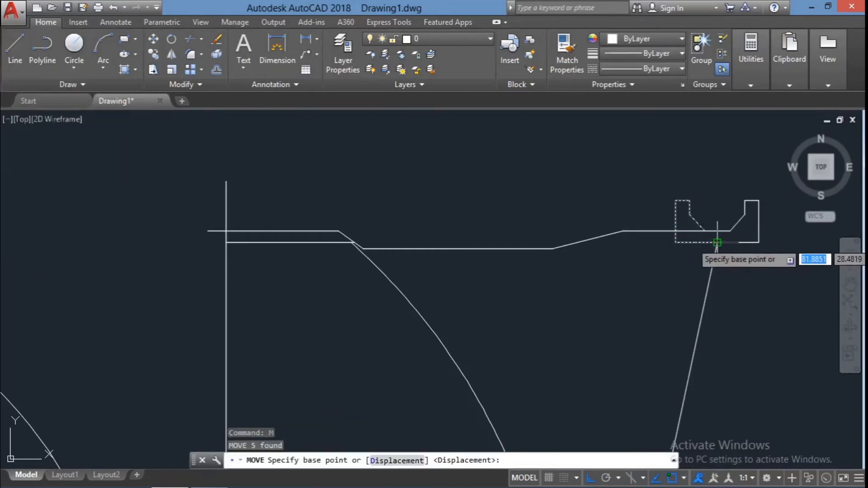
click(718, 242)
click(156, 243)
key(Escape)
key(Escape)
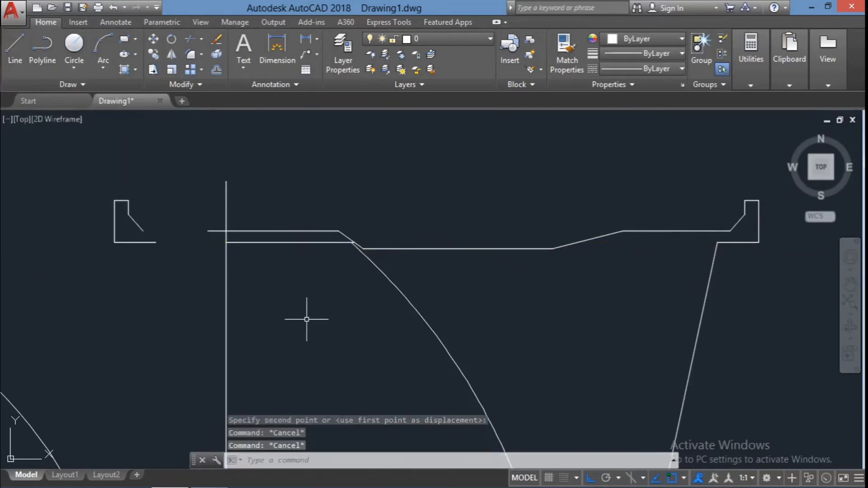
- Move the dip's horizontal line and its left slanted segment straight up, clear of the profile
click(439, 286)
click(443, 285)
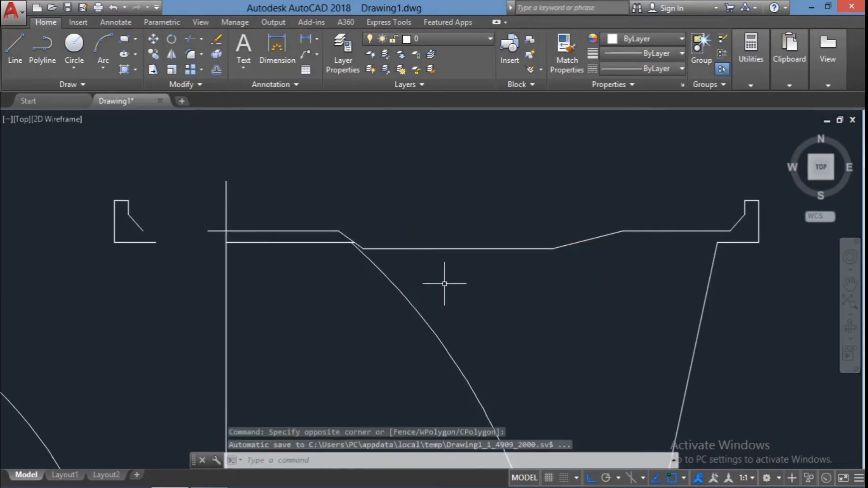
key(Escape)
scroll(338, 197, up, 2)
click(398, 278)
text(m)
key(Return)
click(679, 278)
click(679, 200)
key(Escape)
key(Escape)
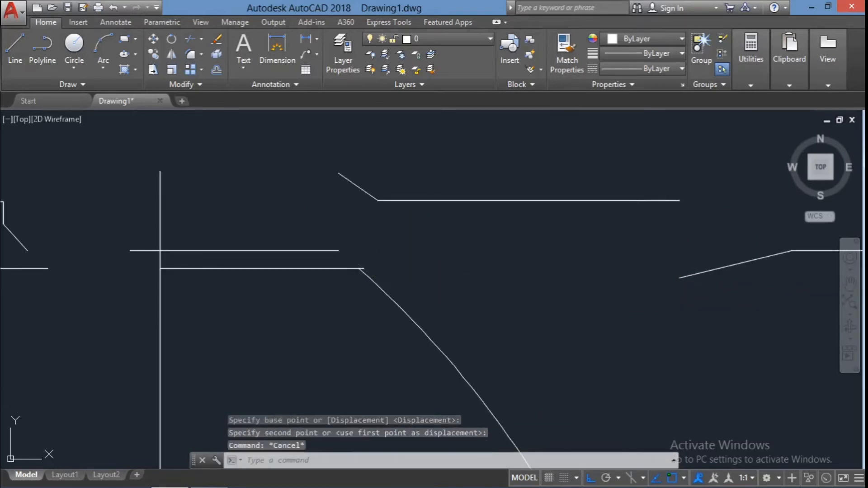
- Trim the short overhang of the lower horizontal line beyond the upper end of the spoke arc
scroll(415, 270, down, 2)
drag(415, 274, 318, 219)
text(rr)
key(Return)
scroll(387, 268, up, 6)
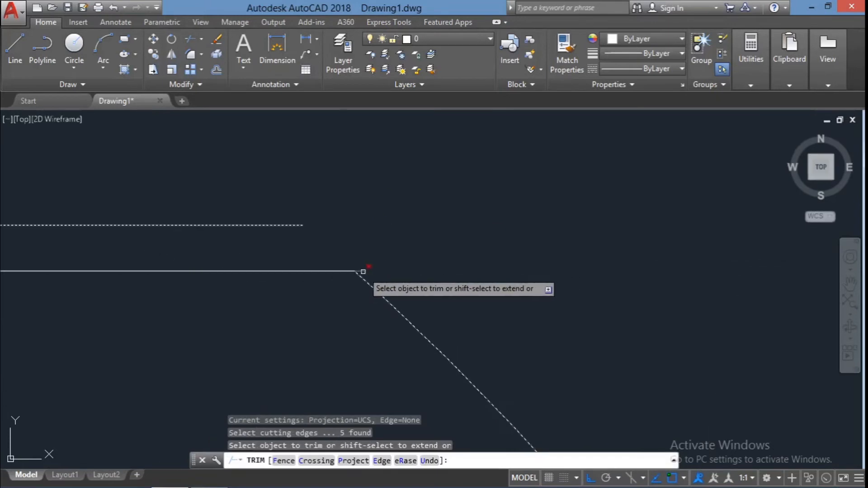
click(363, 272)
scroll(371, 257, down, 8)
key(Escape)
- Delete the two horizontal lines running from the long vertical line towards the spoke arc
click(351, 253)
key(Delete)
click(345, 260)
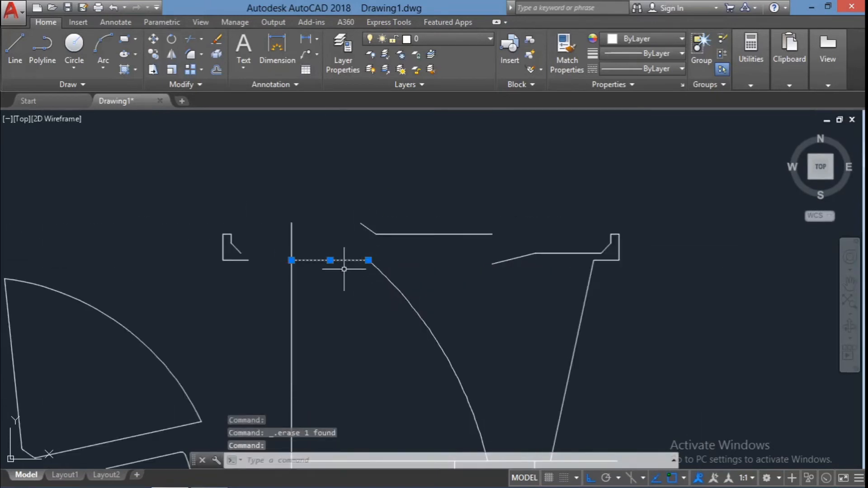
key(Delete)
key(Escape)
key(Escape)
- Move the mirrored left lip so the free end of its bottom line meets the spoke arc's upper end
click(267, 274)
click(204, 216)
key(Escape)
click(262, 274)
click(210, 224)
text(m)
key(Return)
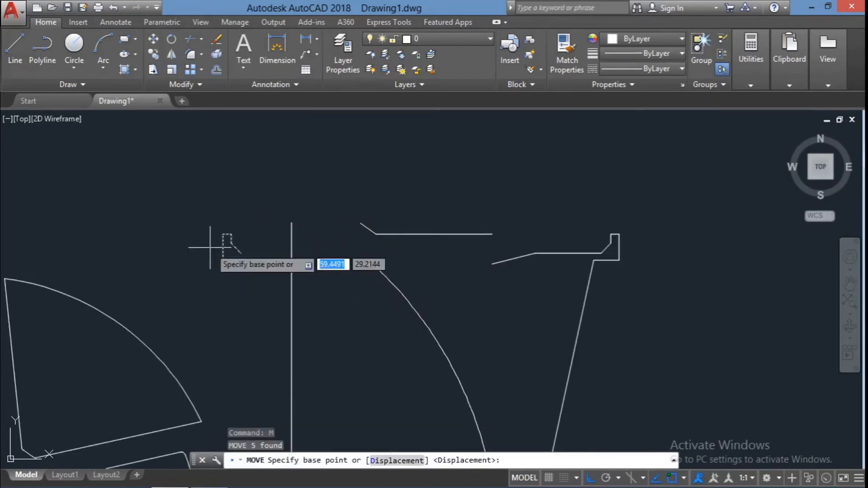
scroll(226, 255, up, 4)
click(281, 270)
click(588, 270)
scroll(587, 274, down, 6)
key(Escape)
key(Escape)
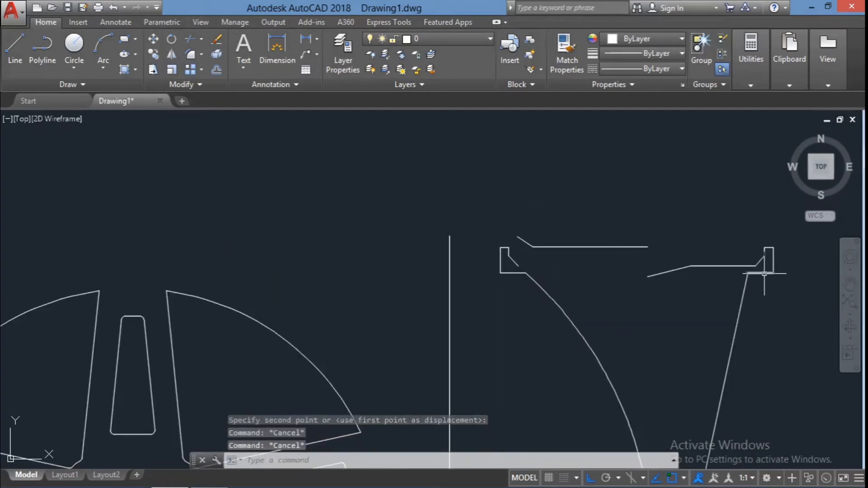
text(ex)
key(Return)
key(Return)
key(Escape)
key(Escape)
click(785, 300)
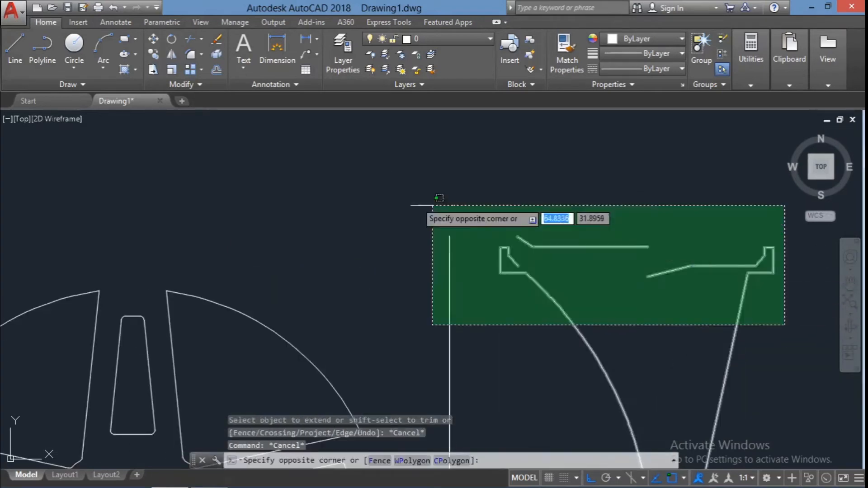
click(418, 211)
text(ex)
key(Return)
key(Escape)
key(Escape)
click(757, 273)
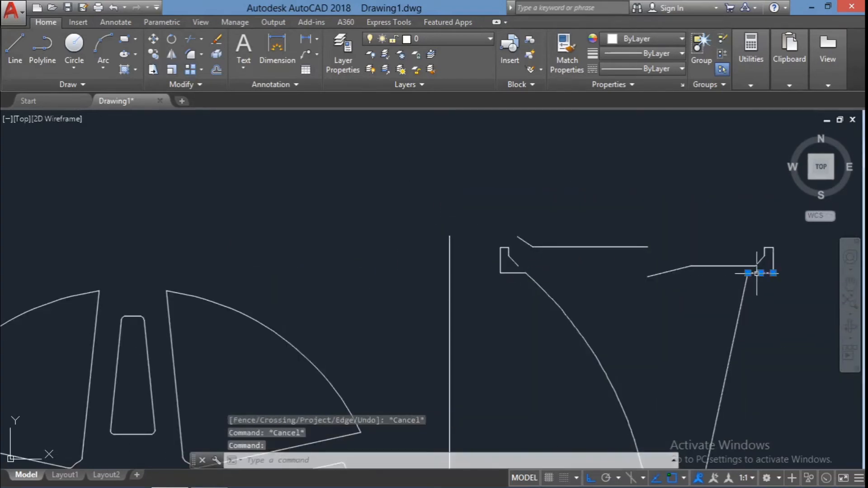
scroll(611, 289, up, 1)
scroll(614, 286, down, 1)
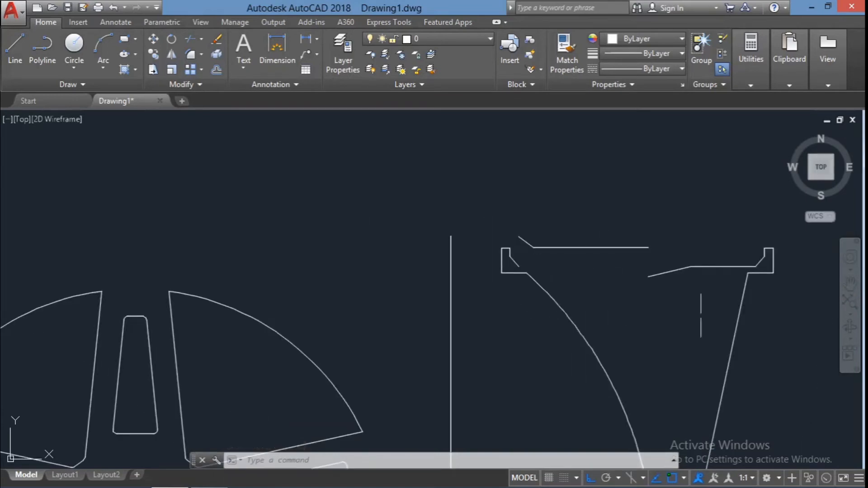
- Draw a three-point arc from the upper part of the spoke arc through the left lip to a point beyond its outer side
scroll(700, 292, up, 1)
scroll(689, 286, down, 1)
scroll(577, 306, up, 2)
click(103, 45)
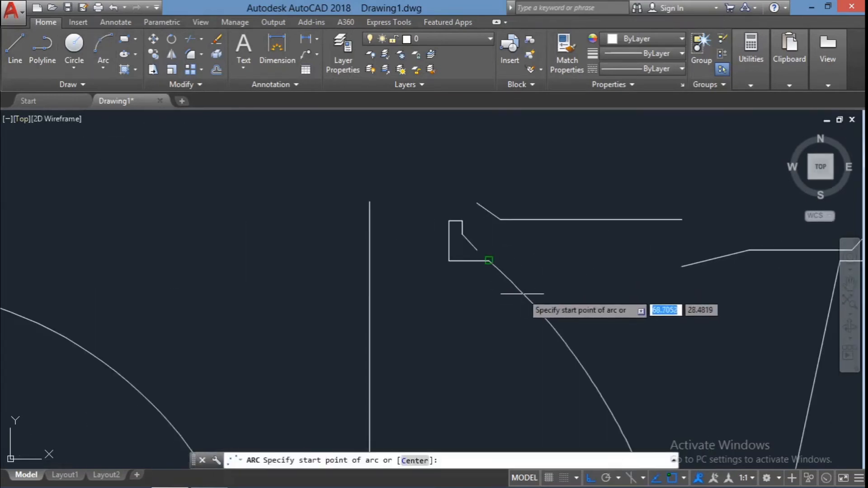
click(525, 273)
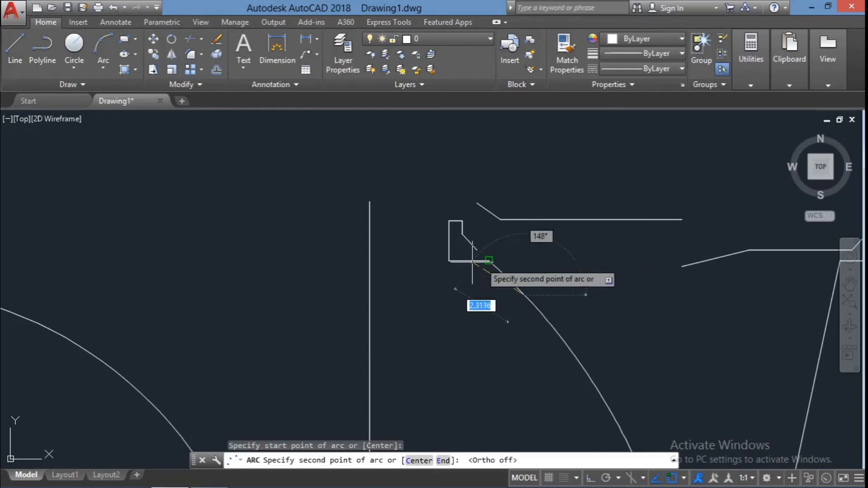
click(487, 261)
click(438, 244)
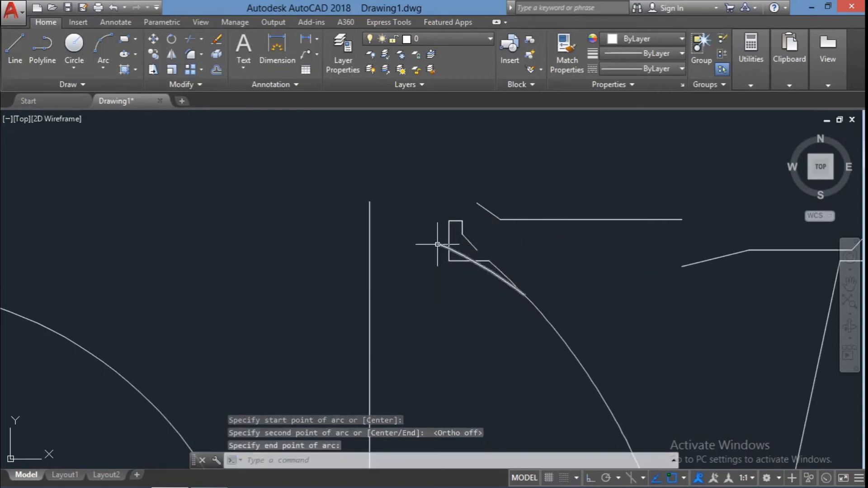
key(Escape)
key(Escape)
- Trim the overlapping arc pieces at the left lip and delete the arc leftover outside the lip
click(504, 275)
click(438, 244)
text(tr)
key(Return)
scroll(454, 266, up, 3)
click(529, 250)
click(555, 262)
click(479, 239)
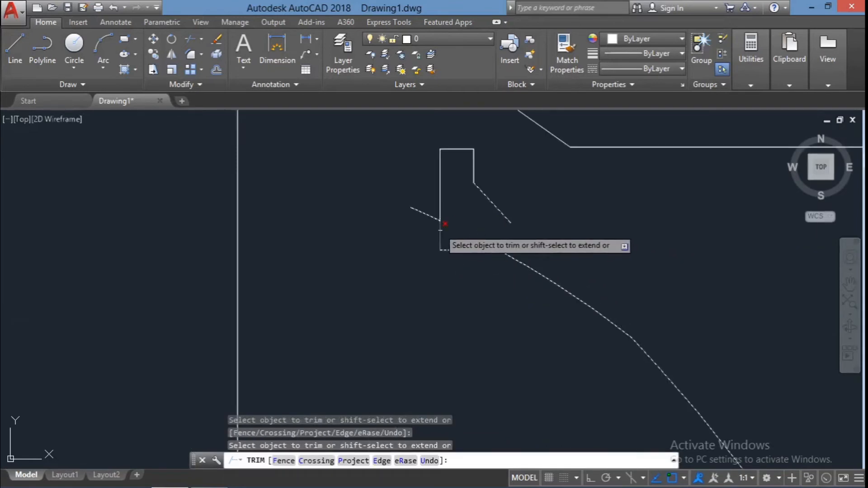
key(Escape)
click(429, 217)
key(Delete)
- Draw a short horizontal line inward from the lower end of the left lip's slanted segment
scroll(457, 249, down, 6)
scroll(536, 223, up, 2)
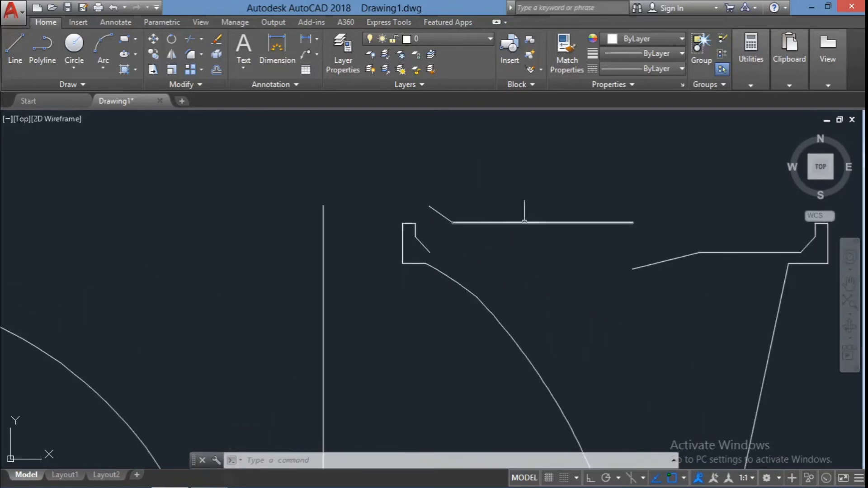
text(l)
key(Return)
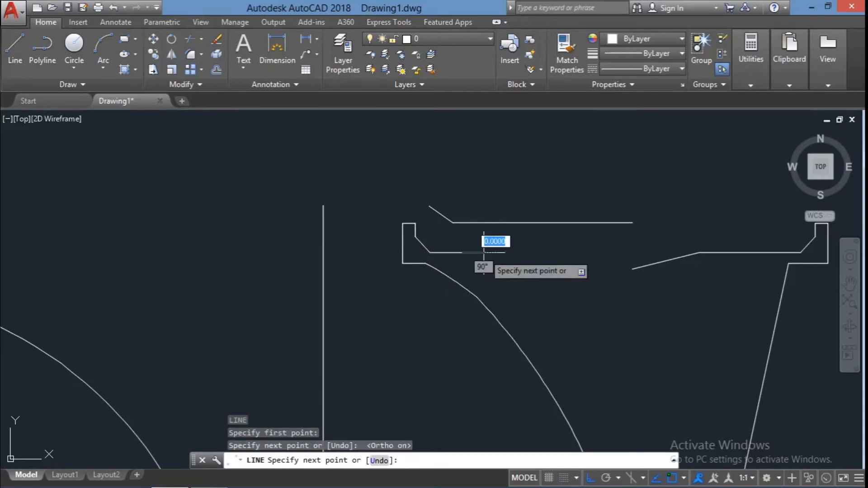
key(Escape)
key(Escape)
- Move the dip's left slanted segment so its upper end meets the inner end of the short horizontal line
click(446, 217)
text(m)
key(Return)
click(430, 207)
click(484, 252)
key(Escape)
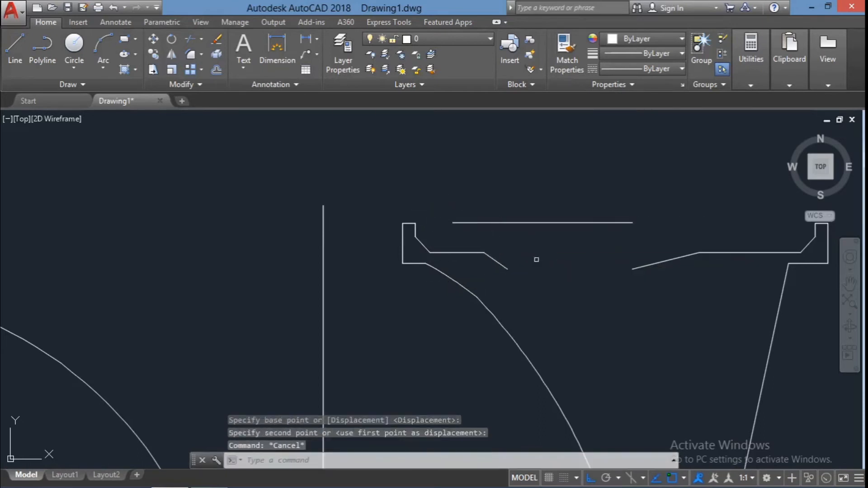
- Draw the dip's horizontal bottom line between the lower ends of its right and left slanted segments
text(l)
key(Return)
click(632, 269)
click(510, 270)
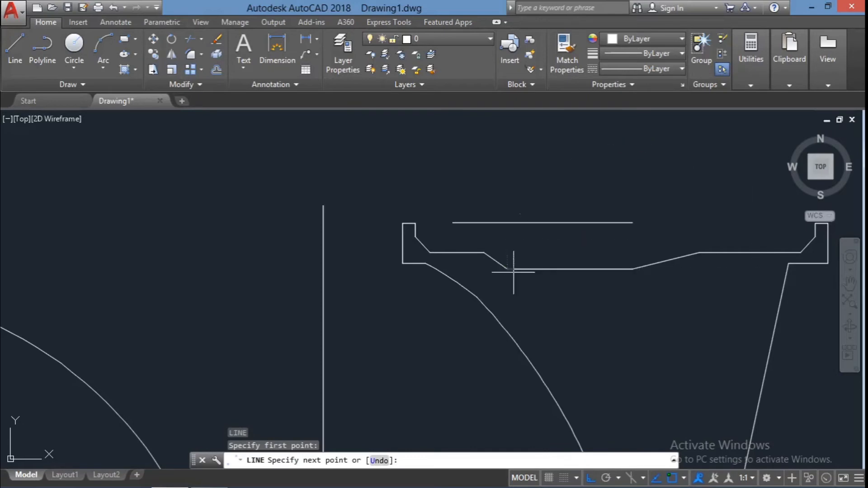
key(Escape)
key(Escape)
- Delete the leftover horizontal line above the rim profile
click(559, 238)
click(541, 199)
key(Delete)
scroll(523, 236, down, 2)
middle_drag(566, 263, 531, 265)
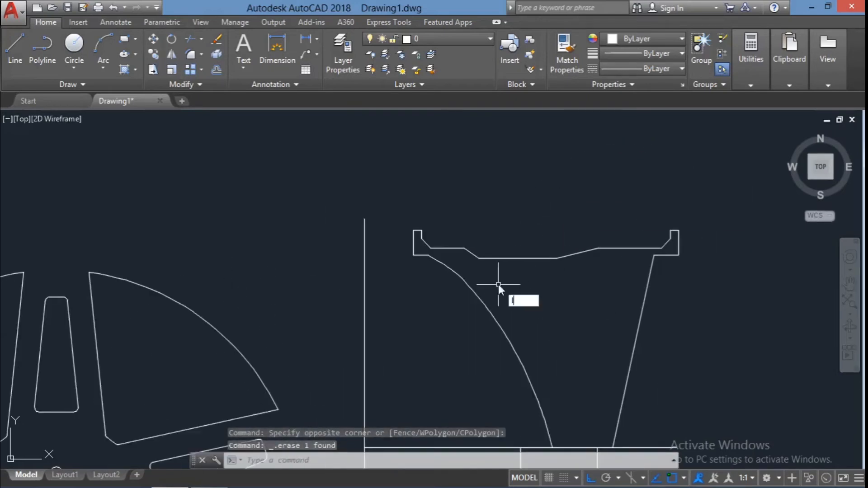
text(l)
key(Return)
click(479, 258)
key(Escape)
key(Escape)
key(Escape)
- Trim the hub's horizontal lines to the spoke edges and hub sides, and delete the long vertical line beside the profile
scroll(480, 252, down, 2)
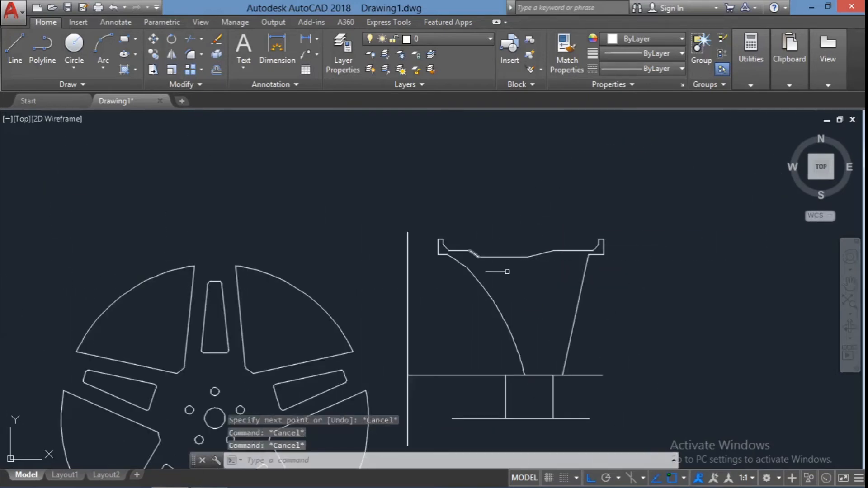
scroll(523, 373, up, 2)
scroll(590, 413, down, 2)
click(605, 445)
click(497, 349)
text(tr)
key(Return)
scroll(565, 389, up, 2)
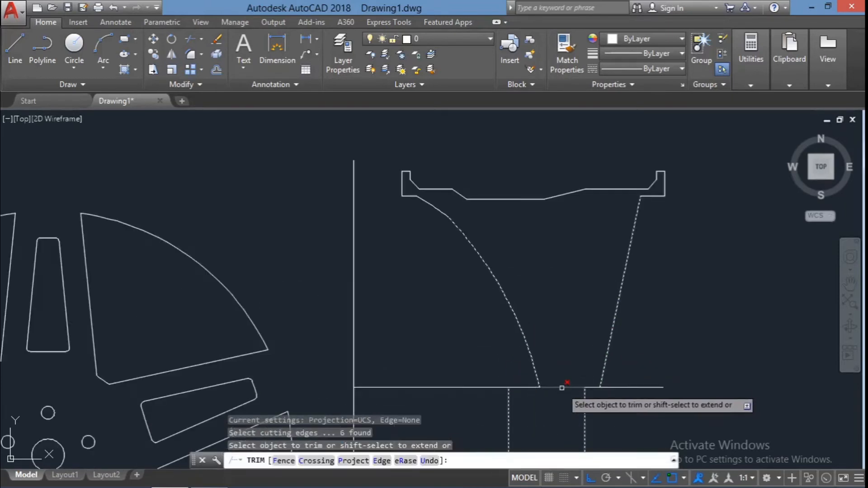
scroll(615, 386, down, 2)
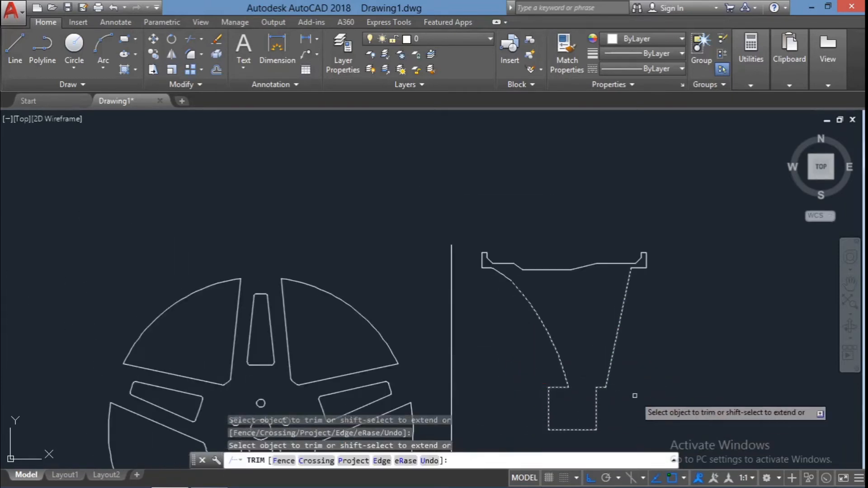
key(Escape)
key(Escape)
scroll(620, 425, up, 2)
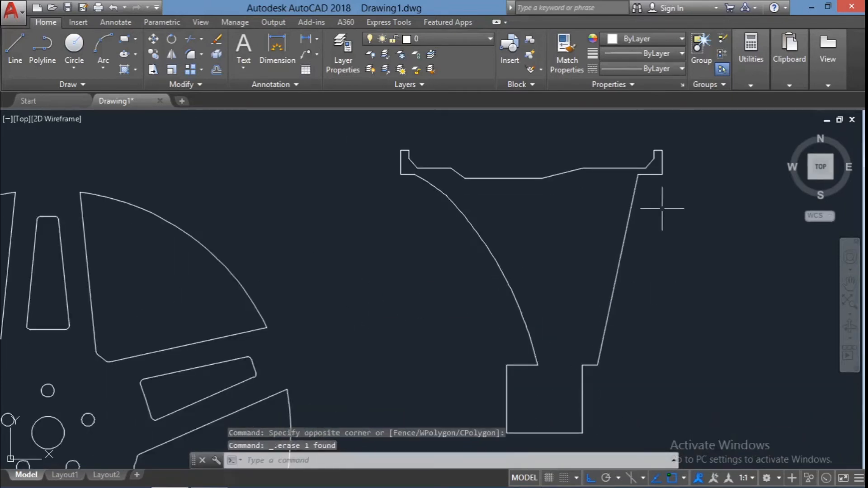
- Fillet the right lip's lower outer corner and the corner between its slanted segment and the horizontal line with radius 0.25
scroll(662, 209, up, 2)
text(f)
key(Return)
click(638, 181)
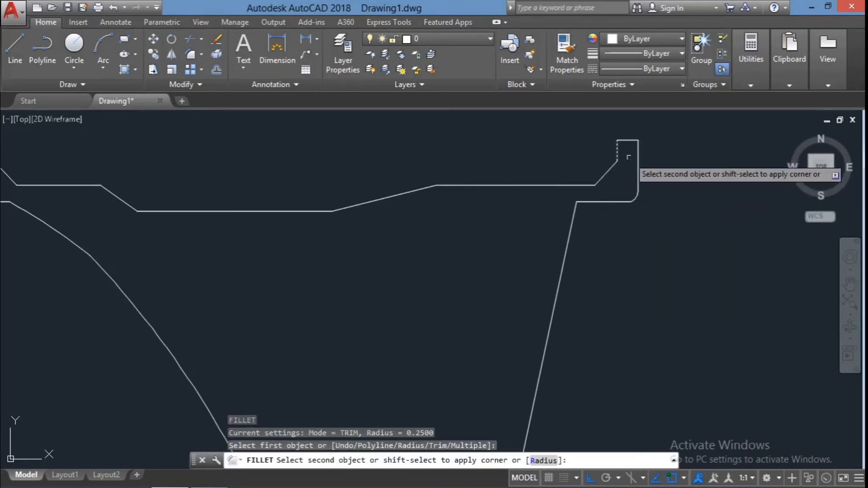
click(617, 152)
- Fillet the dip's two lower corners and its upper left corner with radius 0.25
key(Return)
click(316, 211)
click(350, 207)
scroll(379, 245, down, 2)
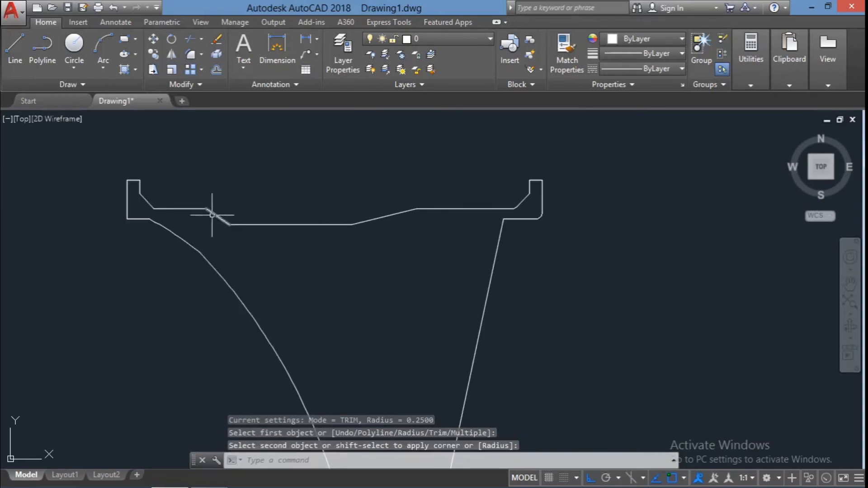
scroll(219, 225, up, 4)
key(Return)
click(264, 222)
click(247, 216)
click(216, 195)
scroll(238, 234, down, 4)
- Fillet the corner between the left lip's slanted segment and the adjoining horizontal line with radius 0.25
scroll(169, 214, up, 6)
key(Return)
click(170, 203)
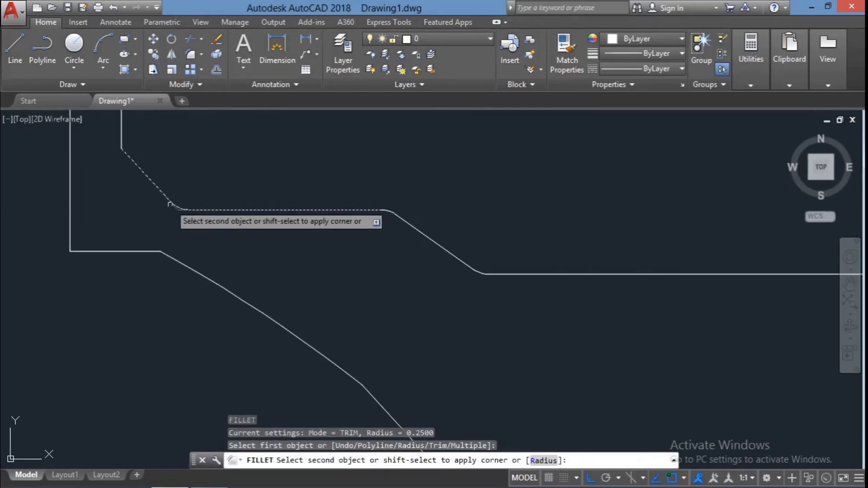
click(198, 209)
scroll(199, 211, down, 4)
scroll(190, 229, up, 4)
- Fillet the hub's upper right corner and the junction of its right shoulder with the slanted spoke edge, radius 0.25
scroll(50, 348, down, 5)
scroll(64, 452, up, 5)
key(Return)
click(415, 215)
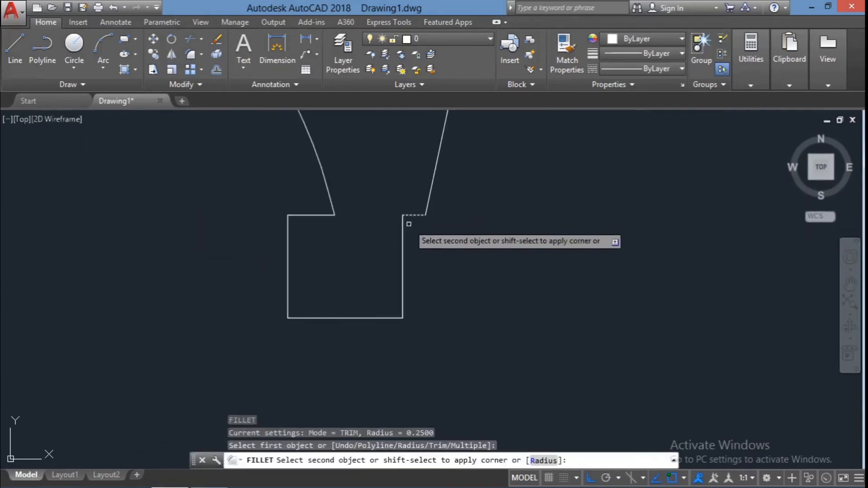
click(403, 225)
key(Return)
click(416, 215)
click(428, 207)
- Fillet the junction of the spoke arc with the hub's left shoulder and the hub's upper left corner, radius 0.25
click(332, 207)
click(320, 216)
key(Return)
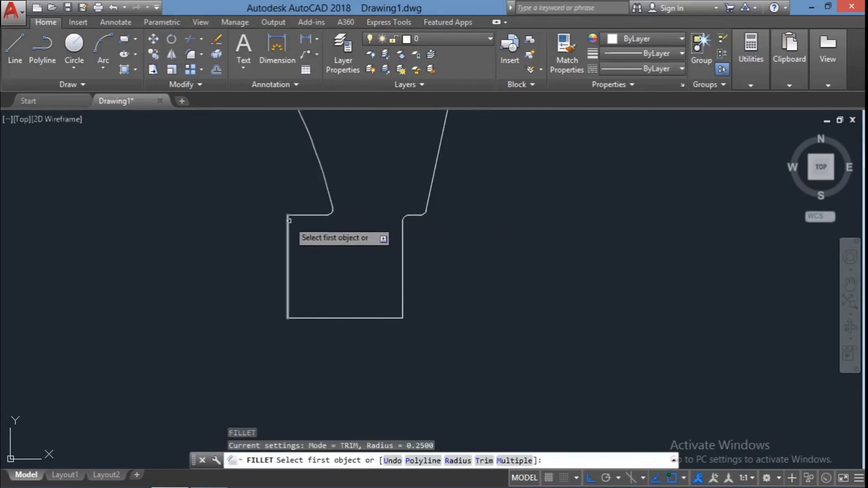
click(288, 223)
click(299, 216)
- Fillet the left lip's lower outer corner and the corner between its slanted segment and inner vertical side, radius 0.25
scroll(484, 333, down, 4)
scroll(551, 315, up, 6)
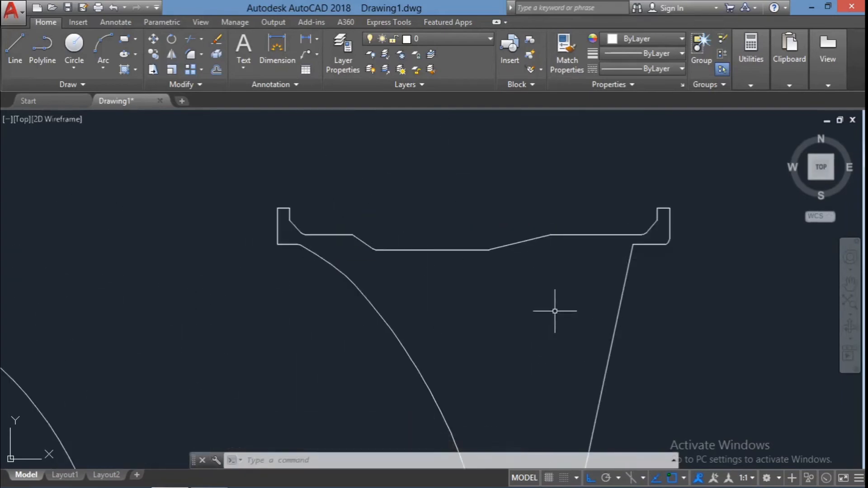
key(Return)
click(287, 245)
click(277, 232)
scroll(284, 208, up, 4)
key(Return)
click(309, 252)
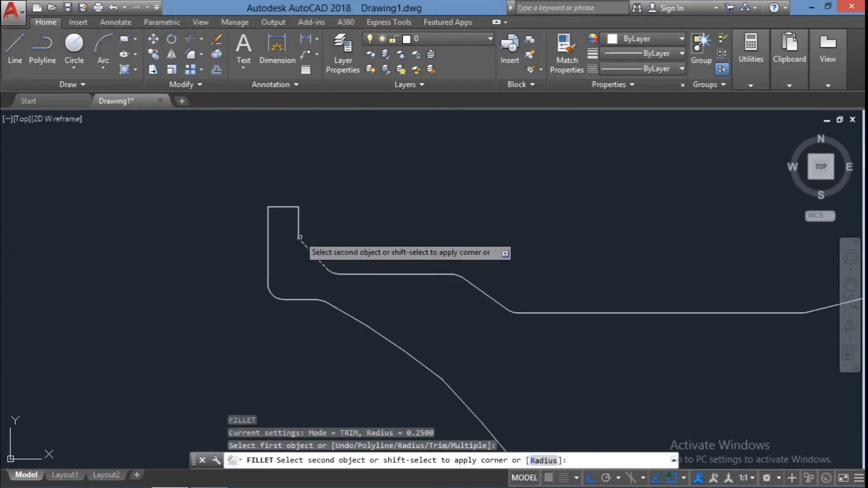
click(298, 231)
- Fillet the right lip's corner between slanted segment and inner vertical side, plus its upper outer corner, with radius 0.25
scroll(336, 290, down, 4)
scroll(720, 280, up, 4)
key(Return)
click(621, 264)
click(631, 244)
scroll(698, 279, down, 6)
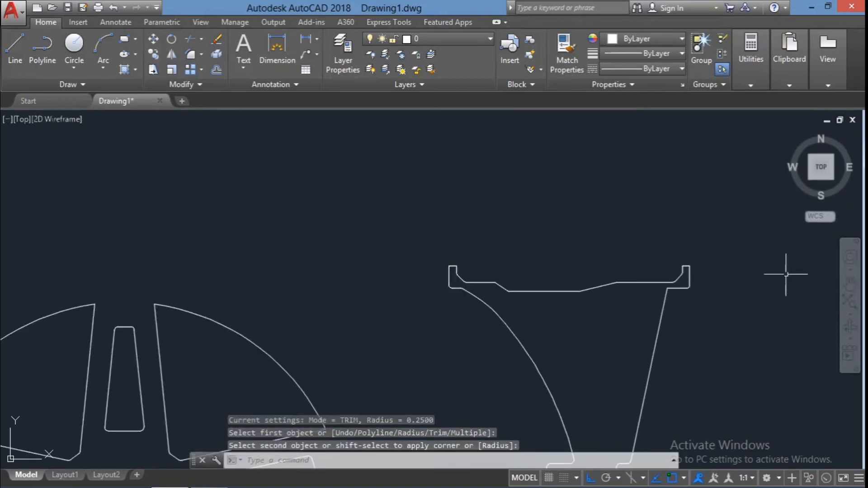
scroll(776, 298, up, 2)
scroll(775, 299, up, 2)
key(Return)
click(553, 229)
click(544, 215)
- Fillet the left lip's upper outer corner and the right lip's upper inner corner with radius 0.25
scroll(555, 286, down, 6)
scroll(388, 286, up, 6)
key(Return)
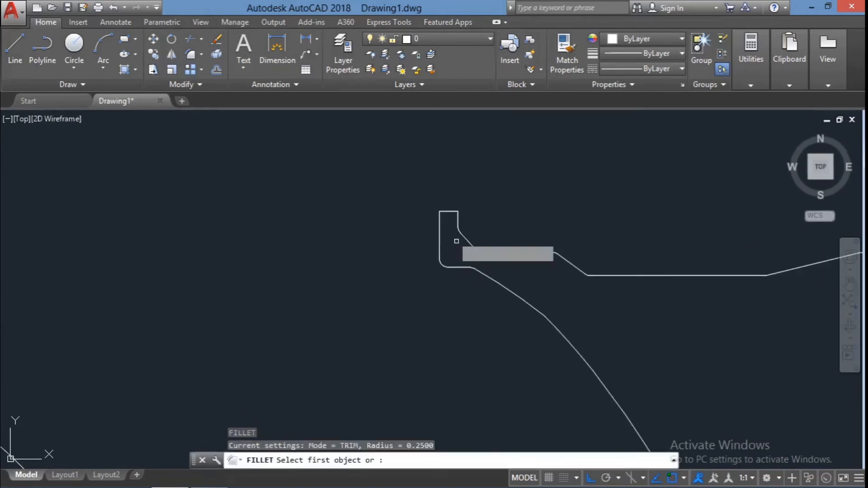
click(440, 222)
scroll(407, 213, down, 6)
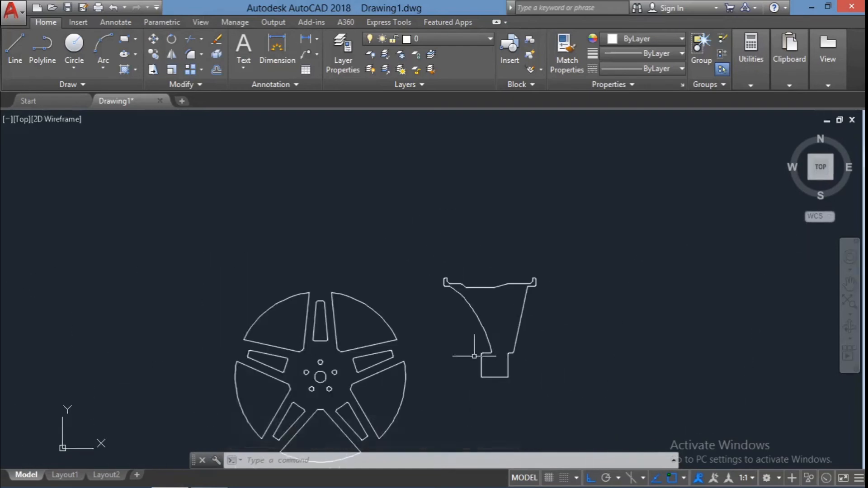
scroll(577, 225, up, 4)
key(Return)
click(535, 213)
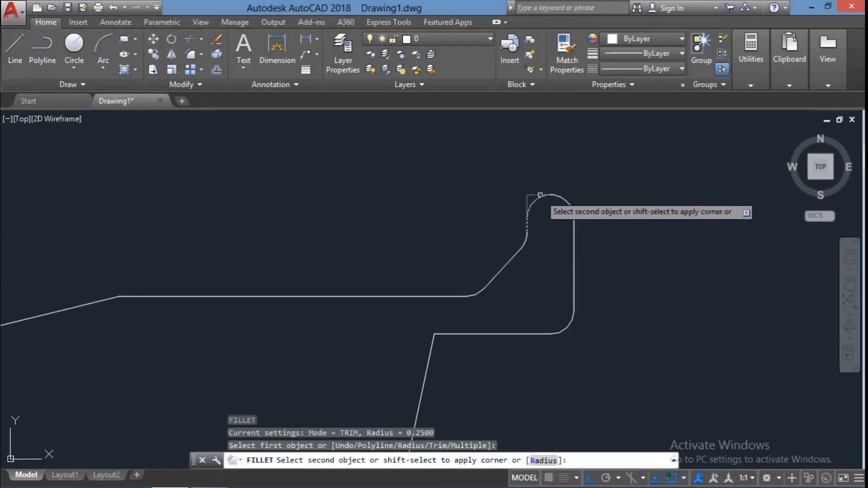
scroll(535, 194, down, 6)
key(Escape)
- Create a region from the closed rim cross-section with Boundary and move it horizontally clear of the original outline
text(bo)
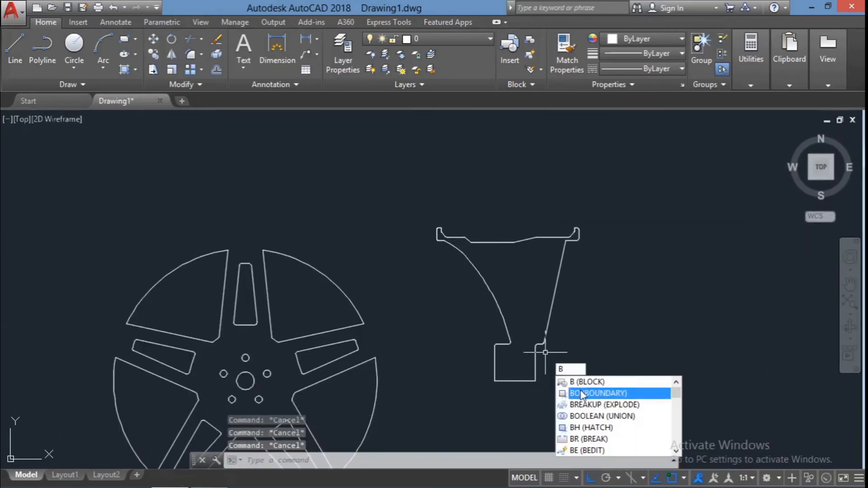
key(Return)
click(355, 113)
click(520, 307)
key(Return)
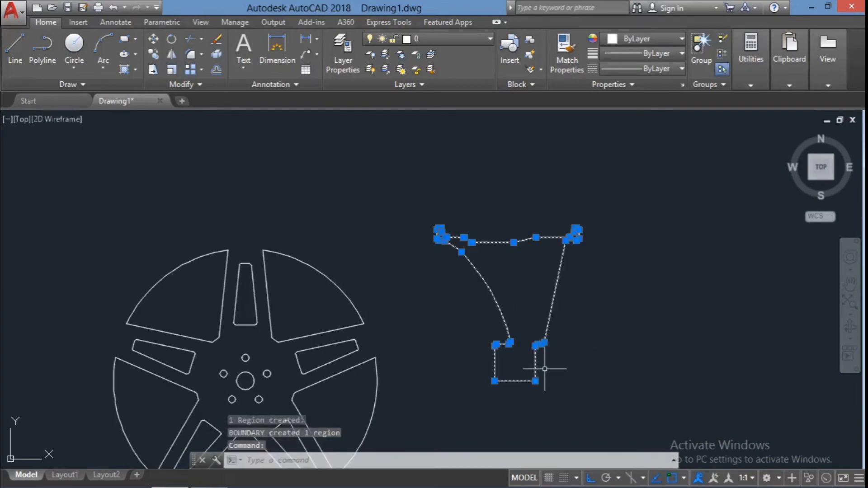
text(m)
key(Return)
click(536, 381)
click(705, 381)
- Erase all leftover lines and arcs of the original rim cross-section outline between the wheel face and the moved region
click(584, 403)
click(477, 306)
key(Delete)
click(578, 266)
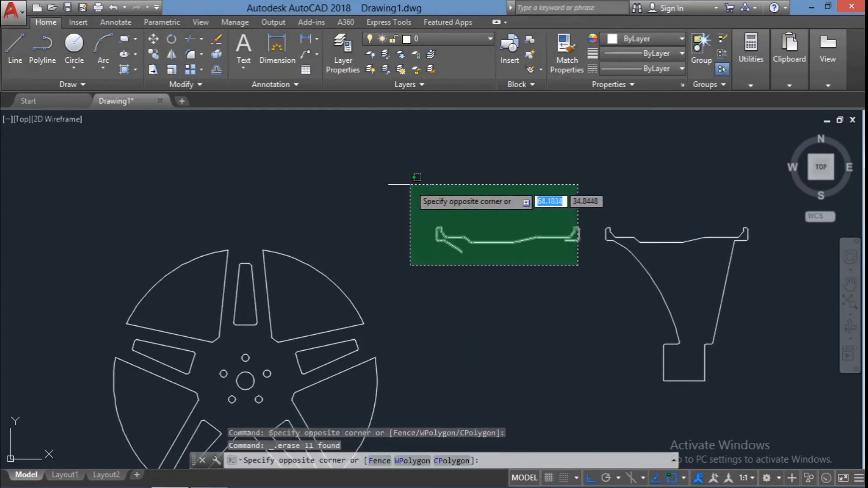
click(410, 185)
key(Delete)
scroll(491, 267, down, 3)
key(Escape)
key(Escape)
key(Escape)
- Switch to the isometric home view with parallel projection
click(791, 135)
right_click(794, 154)
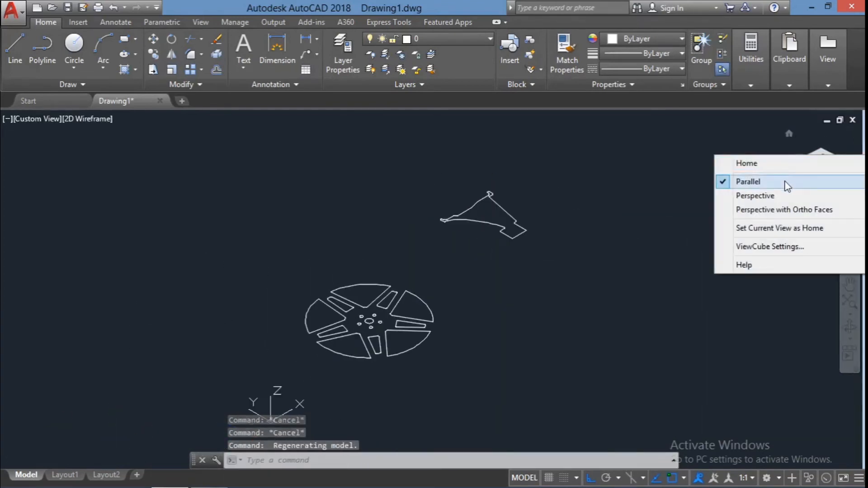
click(786, 183)
scroll(402, 337, up, 4)
click(535, 420)
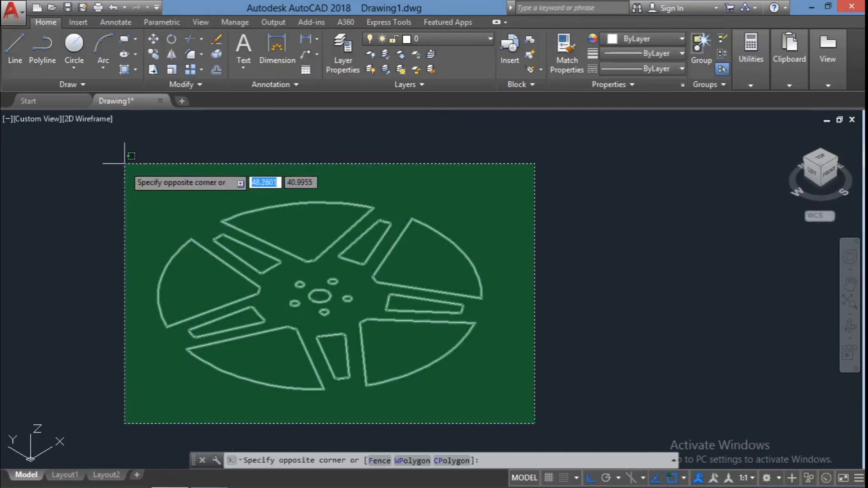
click(126, 156)
text(EX)
click(224, 316)
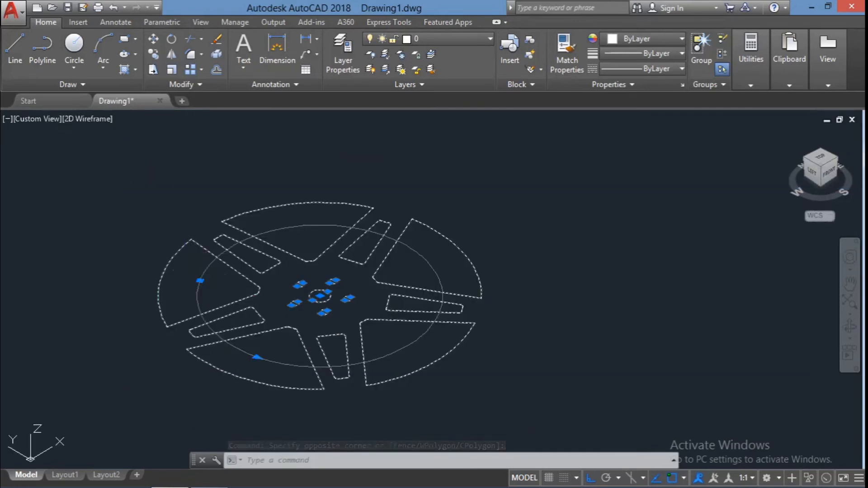
key(Escape)
key(Escape)
key(Escape)
click(493, 413)
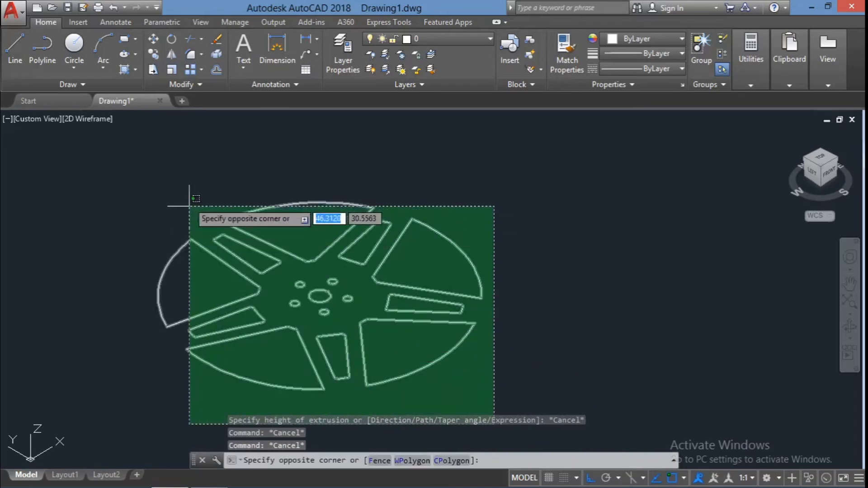
click(191, 198)
text(EX)
key(Return)
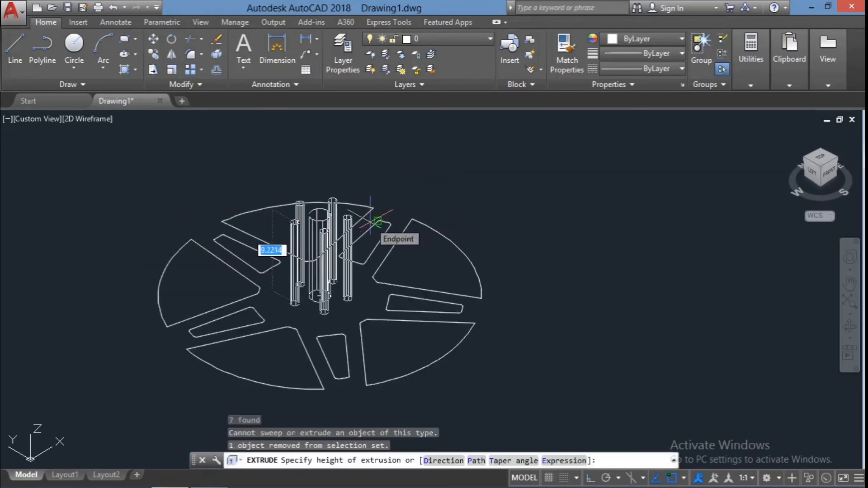
key(Escape)
- Explode the polar array of spoke openings, and extrude all opening regions, bolt-hole circles and the centre circle upward into tall solids
text(EX)
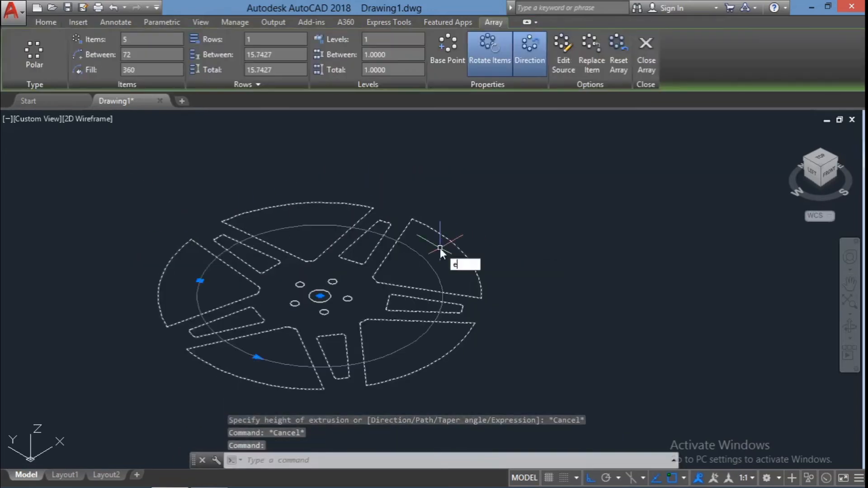
click(466, 288)
click(513, 407)
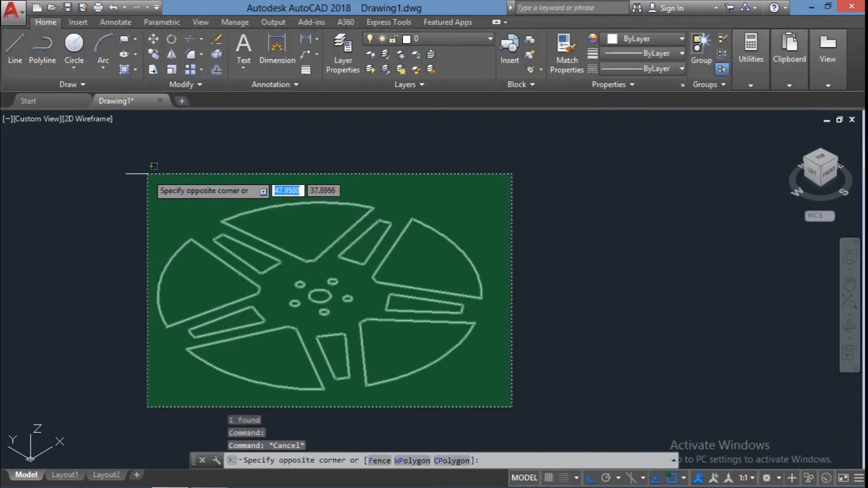
click(156, 182)
text(EX)
click(202, 236)
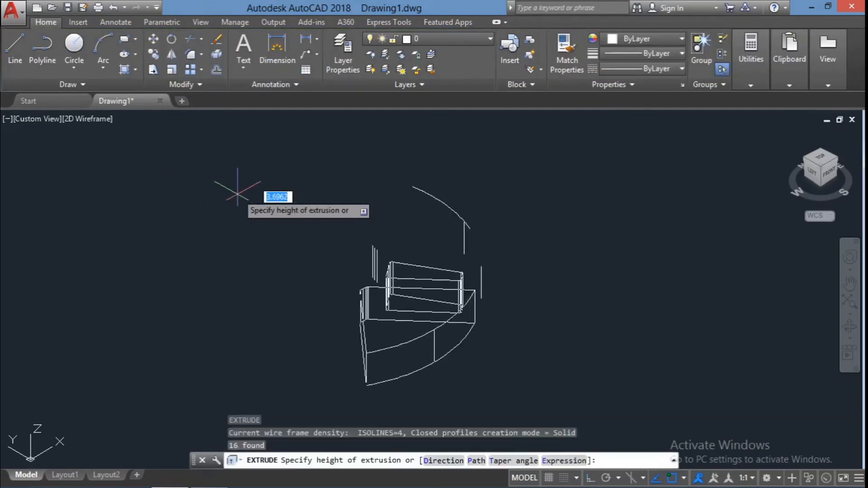
scroll(239, 186, down, 2)
click(226, 119)
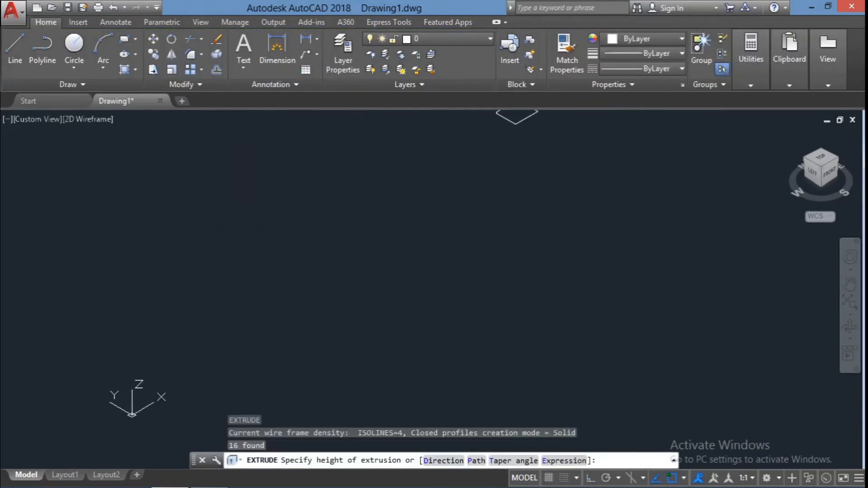
scroll(221, 117, down, 2)
key(Escape)
- Revolve the rim cross-section region 360 degrees about the hub's bottom edge
click(850, 287)
drag(431, 129, 465, 283)
scroll(465, 283, up, 4)
key(Escape)
key(Escape)
click(421, 248)
text(RE)
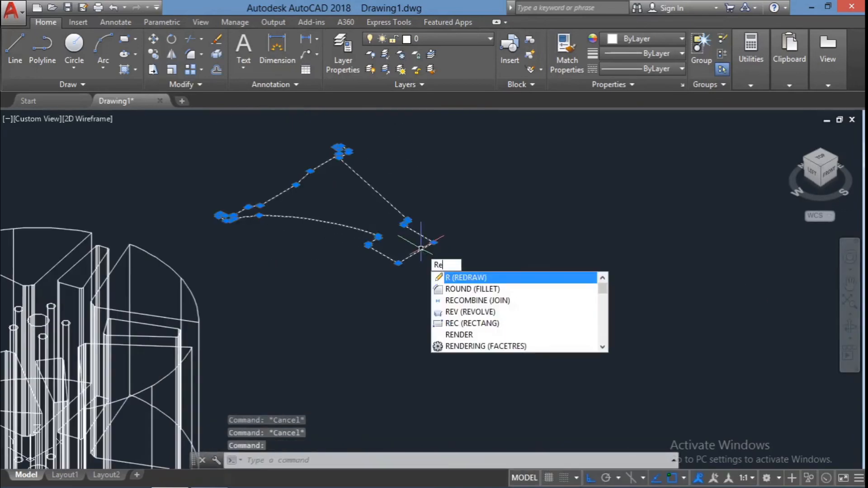
click(462, 301)
click(398, 263)
click(434, 243)
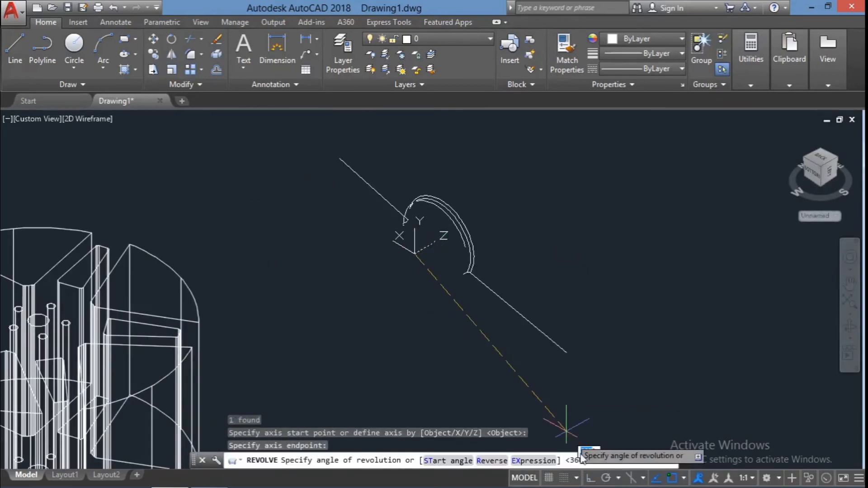
text(360)
key(Return)
shift+middle_drag(620, 450, 729, 271)
click(483, 358)
click(316, 259)
text(3)
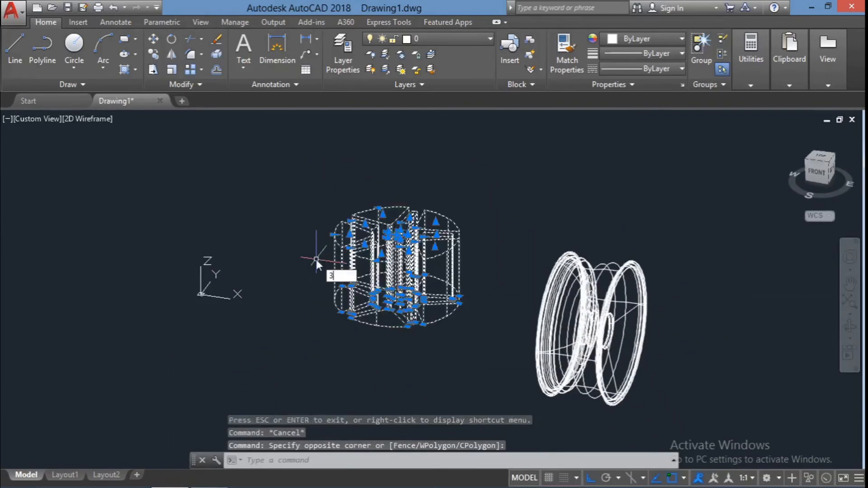
text(DROTATE)
key(Return)
click(414, 283)
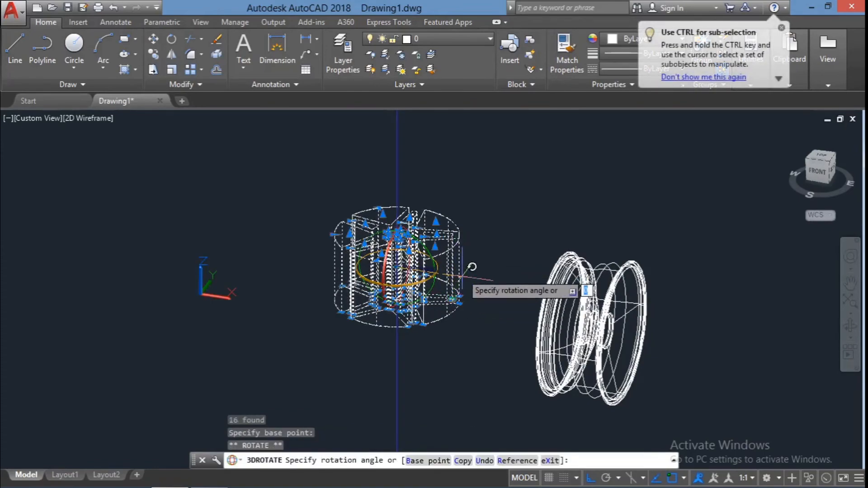
key(F8)
key(Escape)
- Rotate all the extruded opening and hole solids 90 degrees about the Y axis with 3DROTATE
click(335, 193)
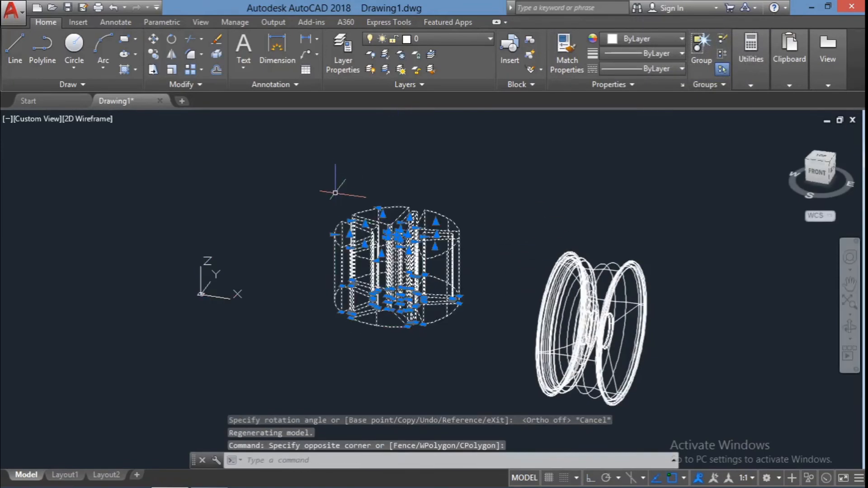
key(Return)
click(423, 248)
text(90)
key(Return)
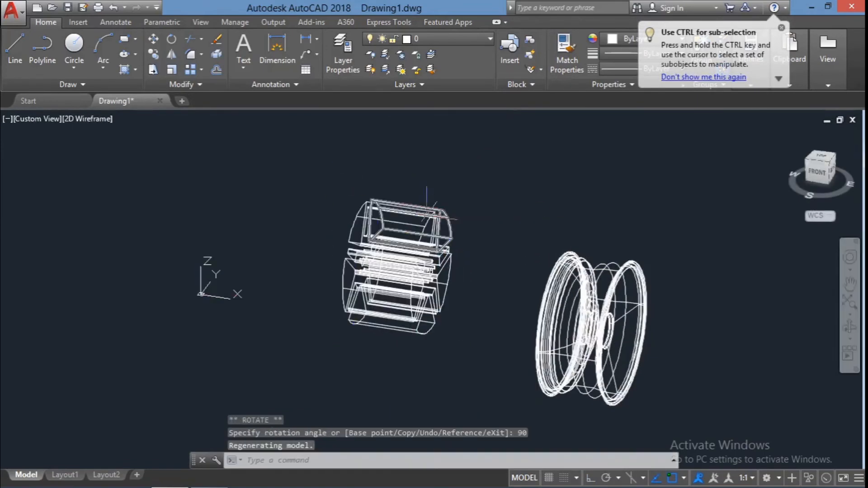
key(Escape)
key(Escape)
key(Escape)
- Move the extruded solids from the central cylinder's end centre to the hub centre of the revolved rim
shift+middle_drag(829, 329, 769, 328)
click(476, 344)
click(296, 167)
scroll(426, 281, up, 4)
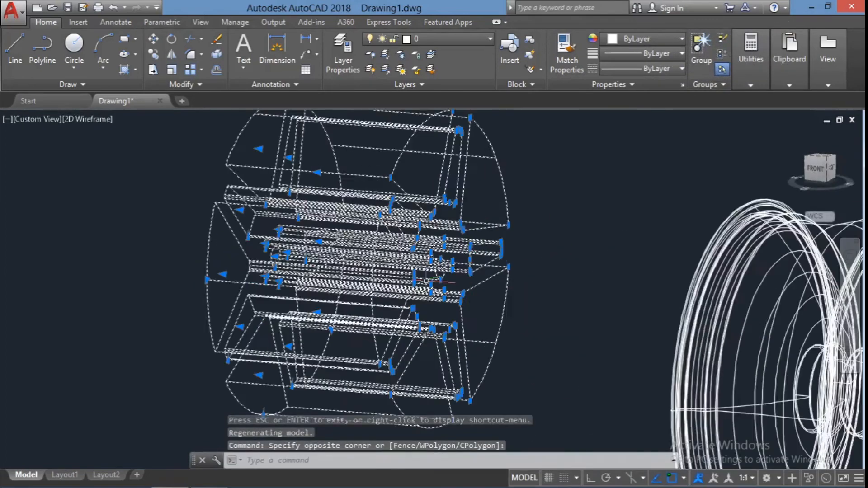
scroll(426, 281, up, 2)
text(m)
key(Return)
click(446, 262)
scroll(479, 265, down, 8)
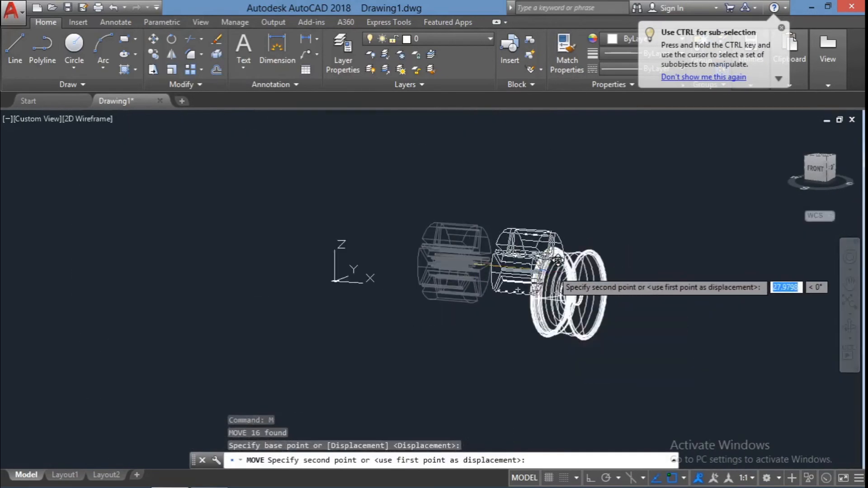
scroll(626, 284, up, 5)
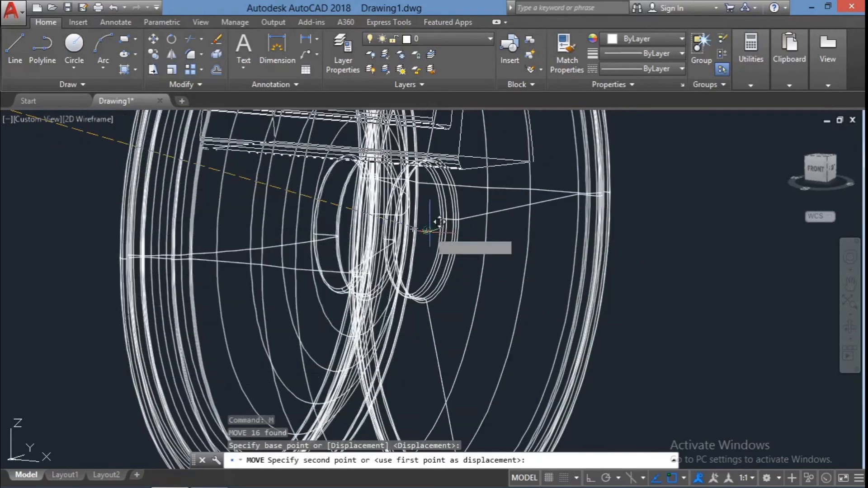
scroll(659, 252, down, 6)
key(Escape)
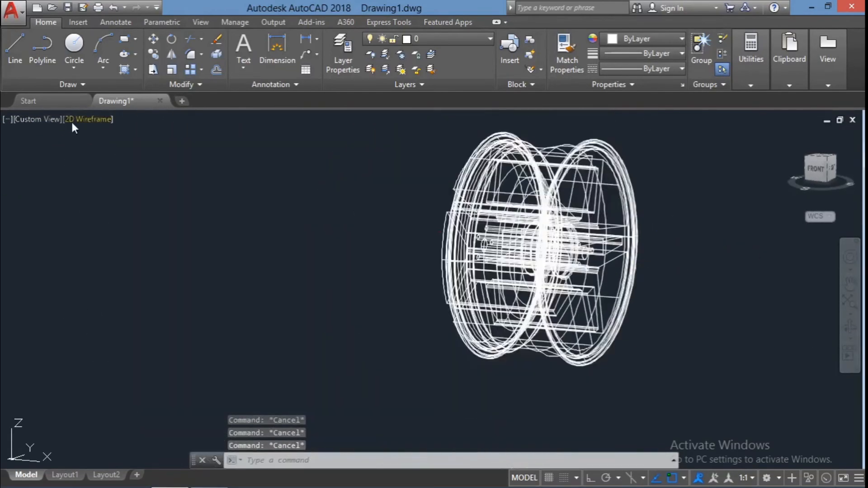
- Display the wheel model in the Shaded visual style
click(77, 119)
click(106, 202)
click(851, 332)
drag(669, 294, 562, 294)
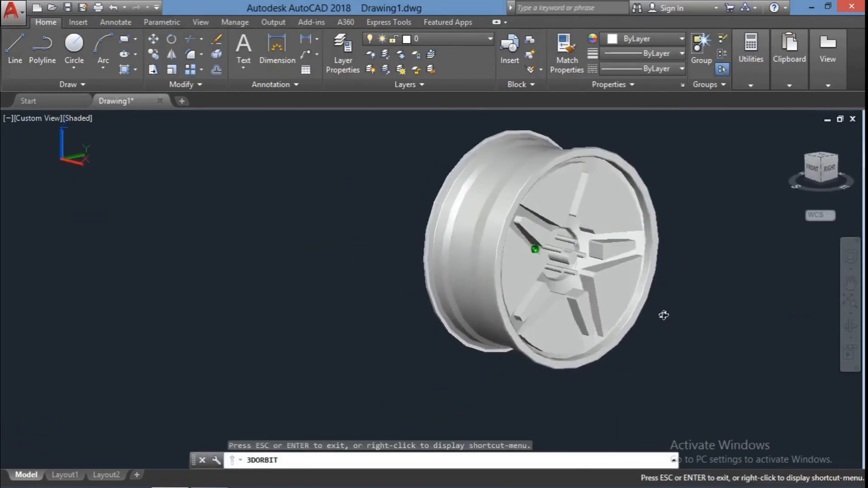
- Subtract the spoke-opening, bolt-hole and centre-hole solids from the revolved rim
key(Escape)
text(su)
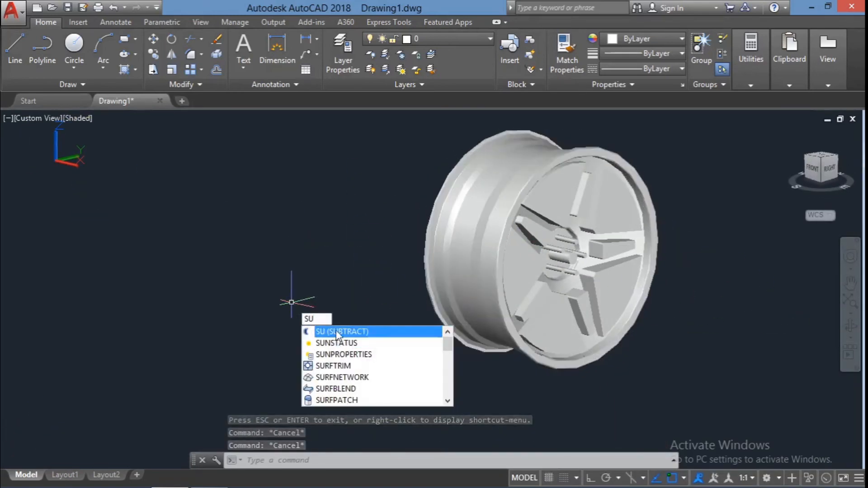
click(337, 332)
click(487, 259)
click(617, 273)
click(555, 198)
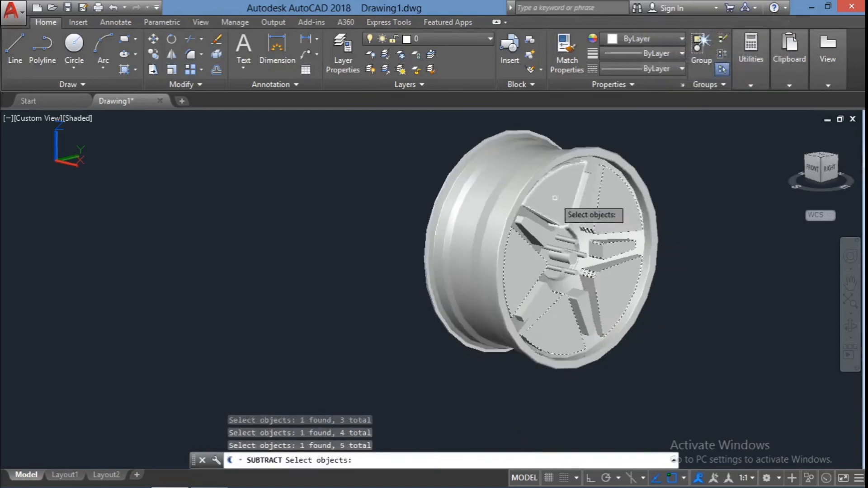
click(533, 305)
click(581, 303)
scroll(568, 273, up, 5)
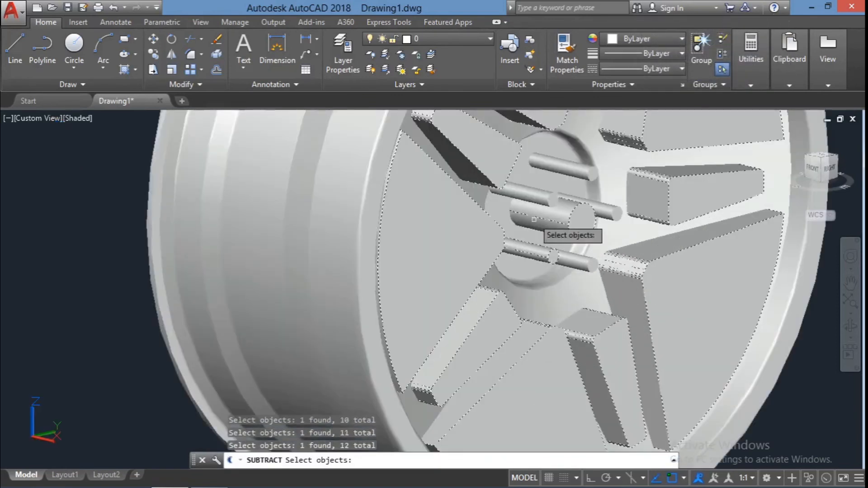
scroll(588, 183, down, 5)
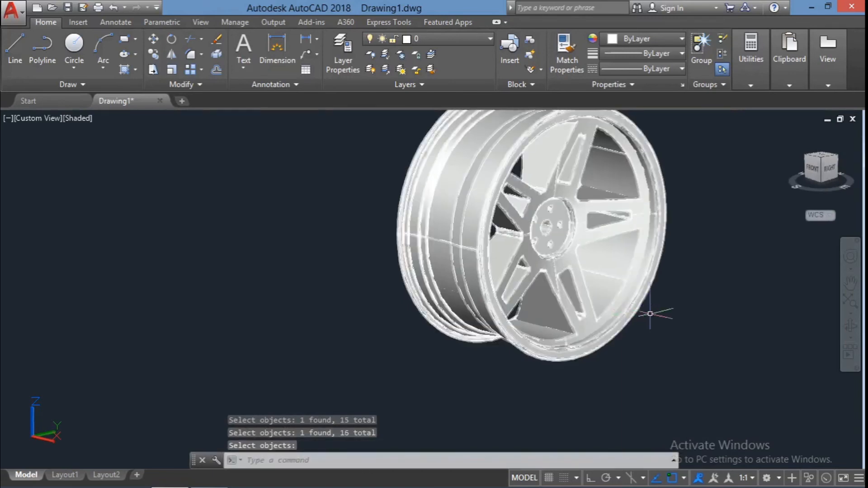
shift+middle_drag(659, 310, 727, 332)
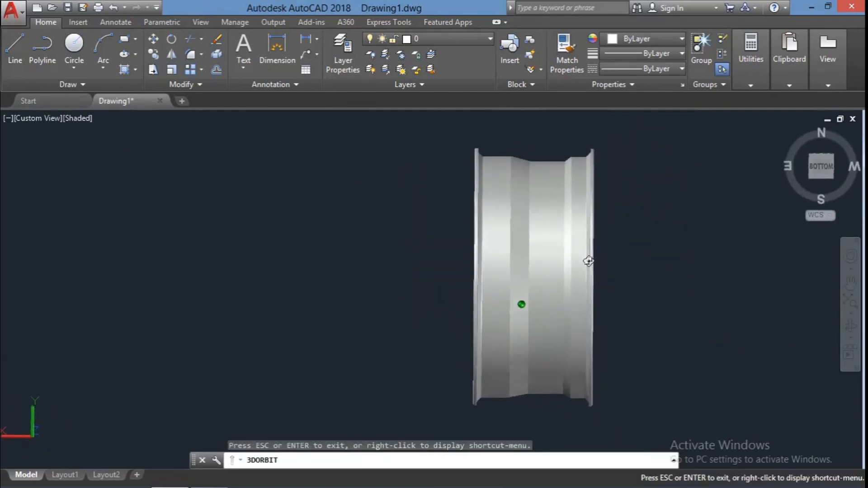
shift+middle_drag(540, 280, 531, 296)
shift+middle_drag(620, 314, 713, 356)
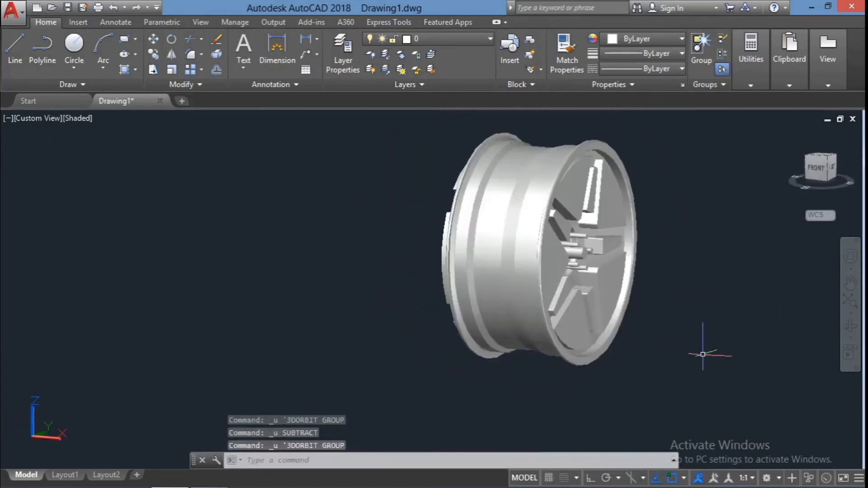
- Undo the subtraction, the shaded display and the move of the extruded solids into the rim
key(ctrl+z)
key(ctrl+z)
key(ctrl+z)
scroll(698, 354, down, 6)
key(Escape)
key(Escape)
click(518, 357)
key(Escape)
key(Escape)
key(Escape)
- Display the model as Shaded and move the 16 extruded solids from the central cylinder's end centre onto the rim's axis, through the wheel face
click(91, 121)
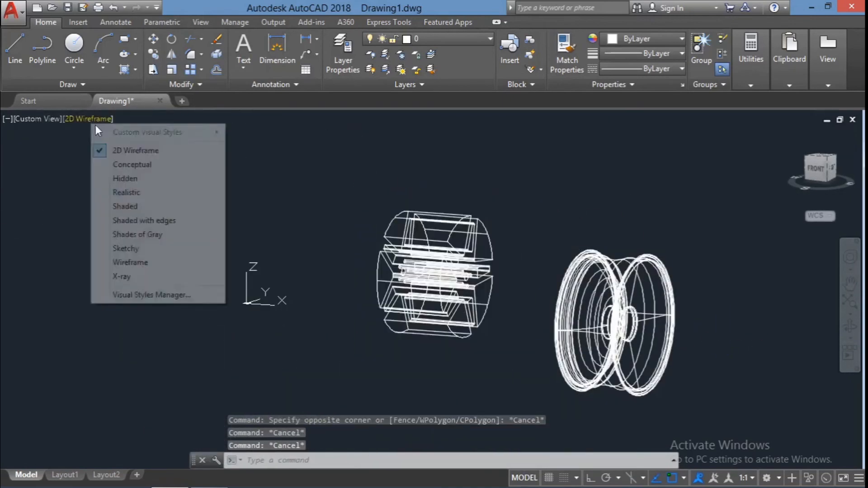
click(125, 206)
click(508, 407)
click(368, 188)
text(M)
key(Return)
scroll(466, 275, up, 5)
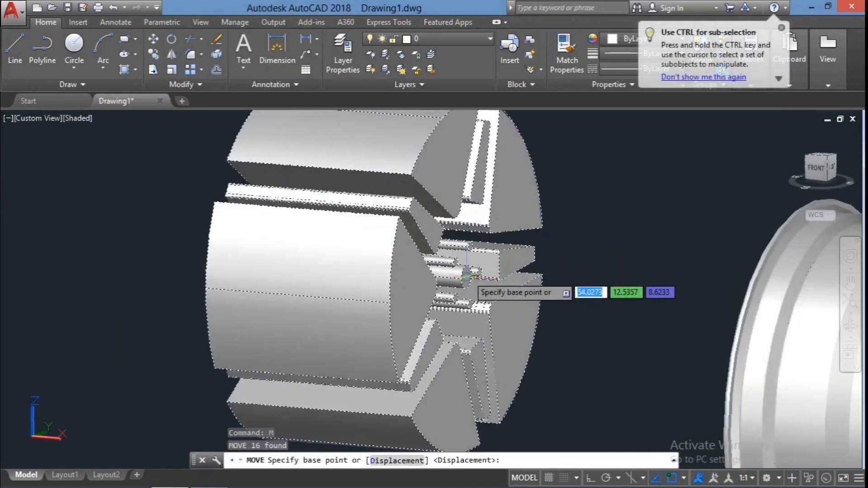
click(467, 275)
scroll(470, 278, up, 5)
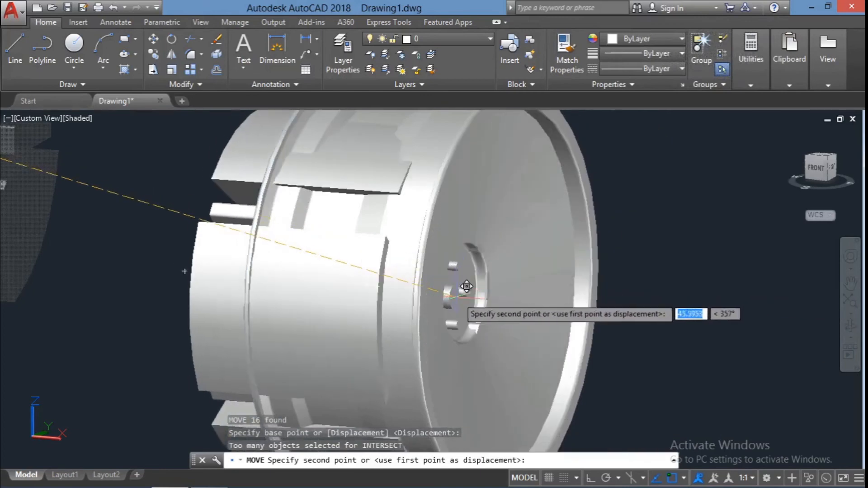
scroll(511, 295, down, 5)
scroll(484, 287, up, 3)
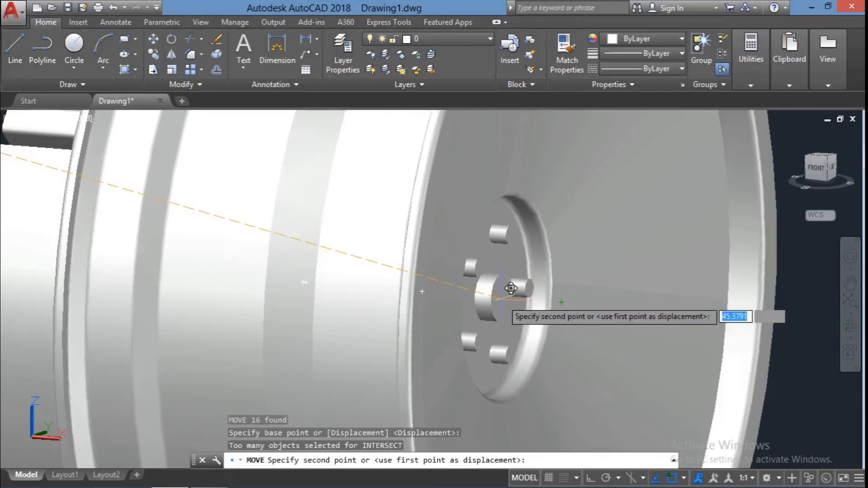
click(572, 291)
scroll(572, 292, down, 4)
- Subtract the 16 spoke-opening, bolt-hole and centre-hole solids from the revolved rim
click(850, 326)
drag(784, 336, 767, 368)
key(Escape)
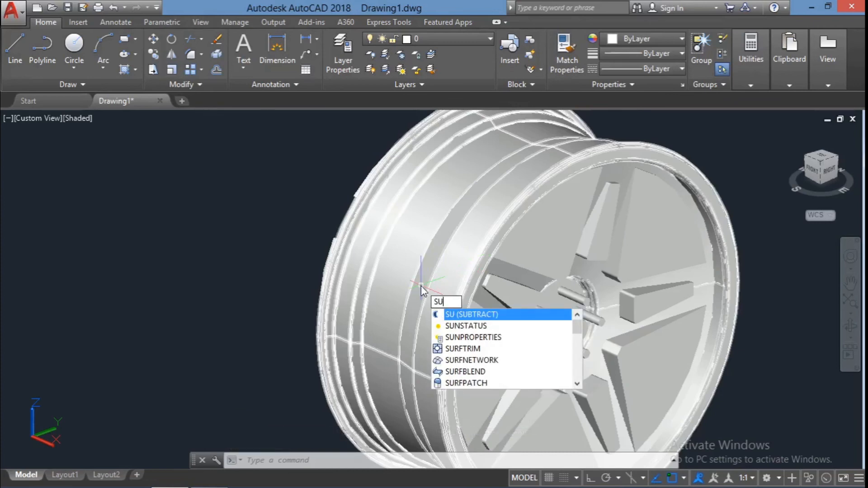
text(SU)
key(Return)
click(441, 294)
key(Return)
click(558, 264)
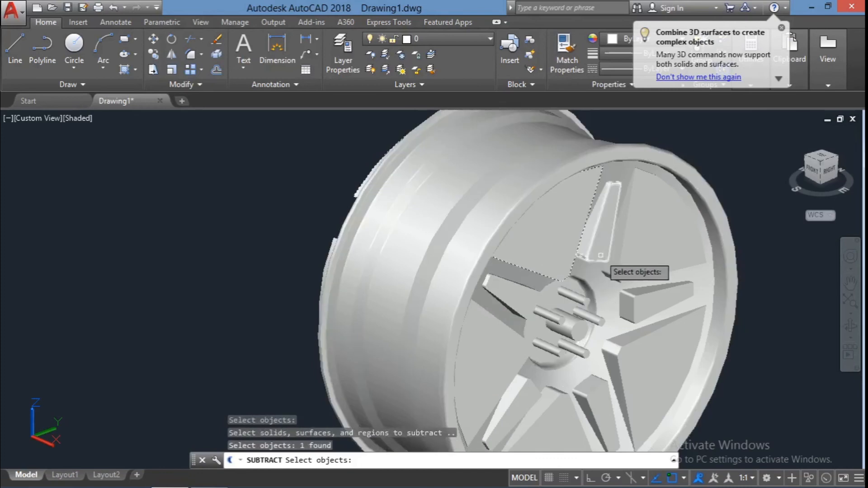
click(601, 254)
click(643, 264)
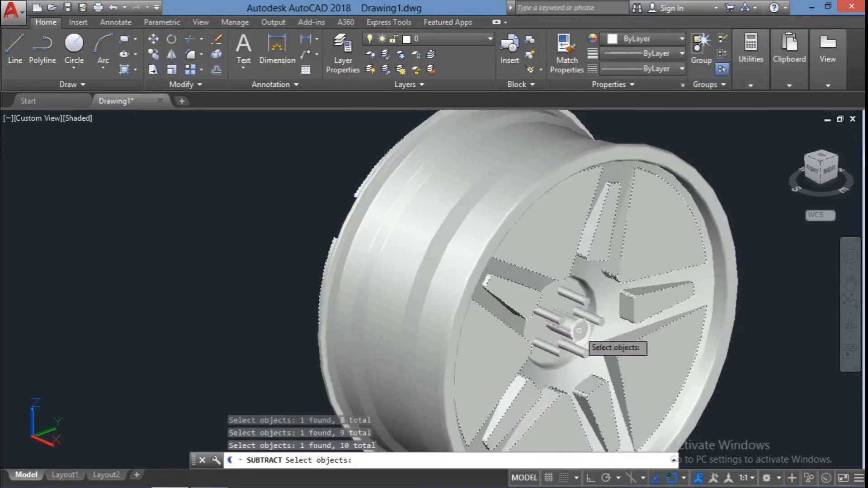
key(Return)
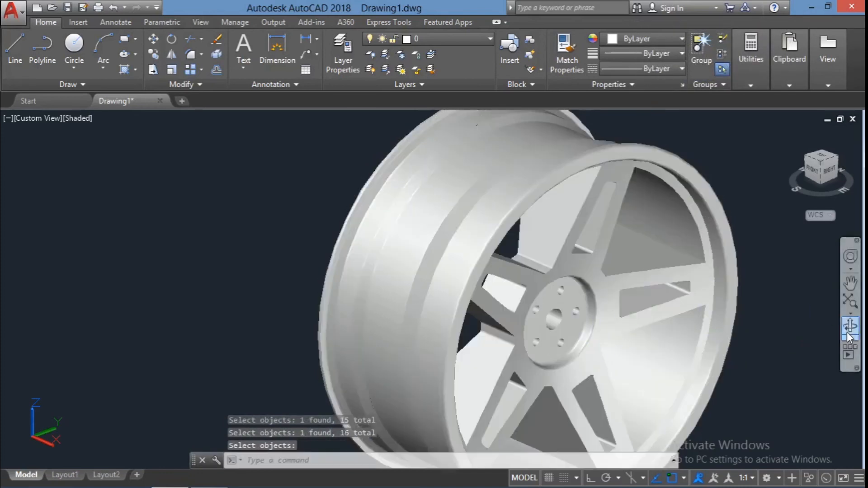
- Display the wheel in the Realistic visual style and set its object colour to black (0,0,0)
shift+middle_drag(565, 362, 606, 312)
click(78, 118)
click(132, 185)
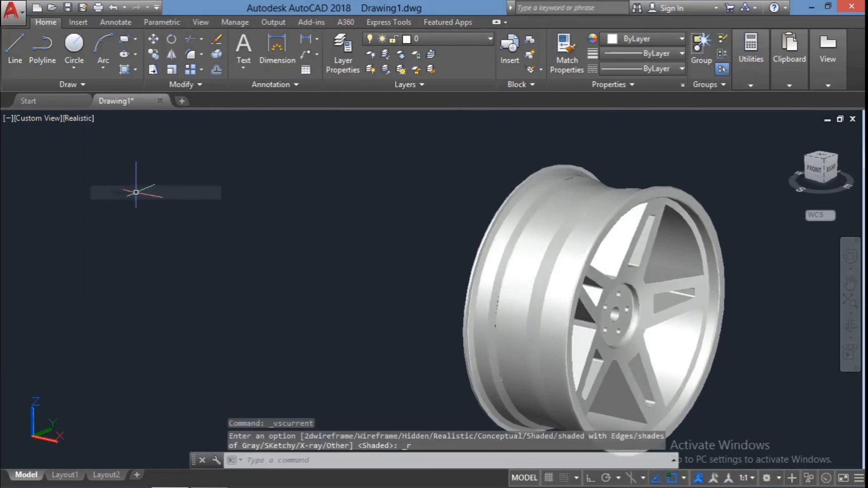
click(583, 176)
click(678, 40)
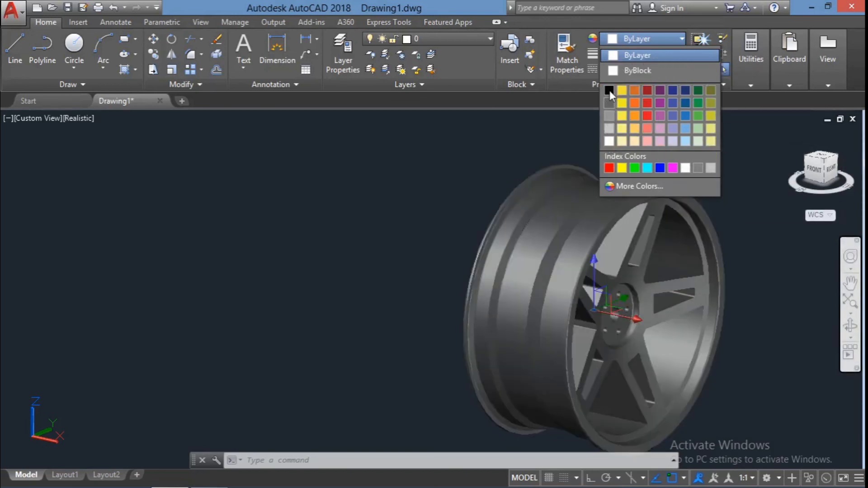
click(609, 90)
- Examine the black wheel's spokes, hub holes and rim from a more frontal angle
click(851, 325)
drag(791, 319, 705, 350)
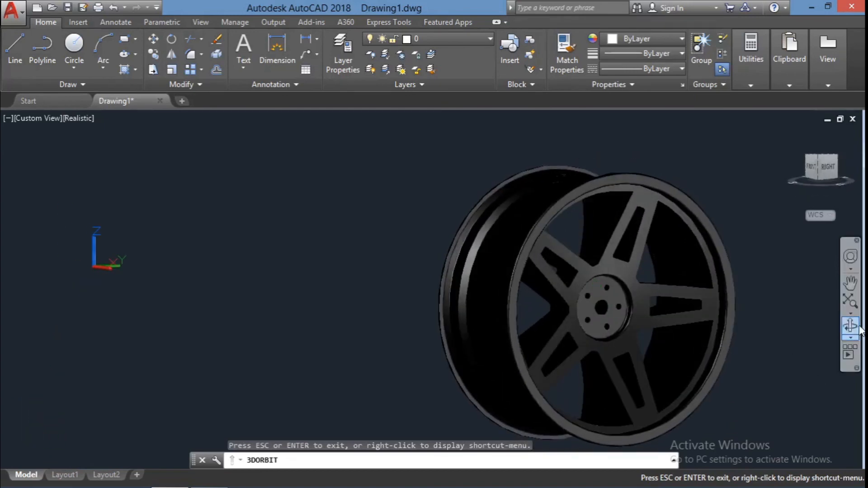
key(Escape)
click(850, 284)
drag(796, 340, 701, 317)
key(Escape)
key(Escape)
key(Escape)
shift+middle_drag(701, 317, 633, 368)
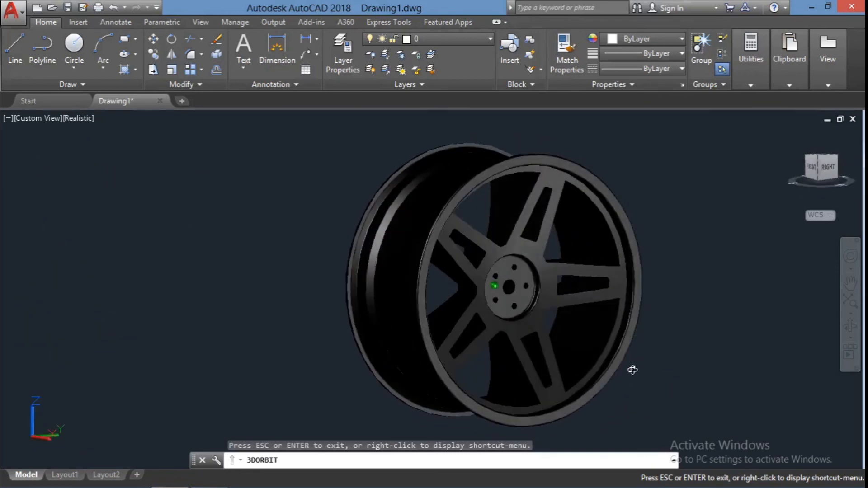
- Reapply black (0,0,0) as the wheel's object colour and clear the selection
click(647, 38)
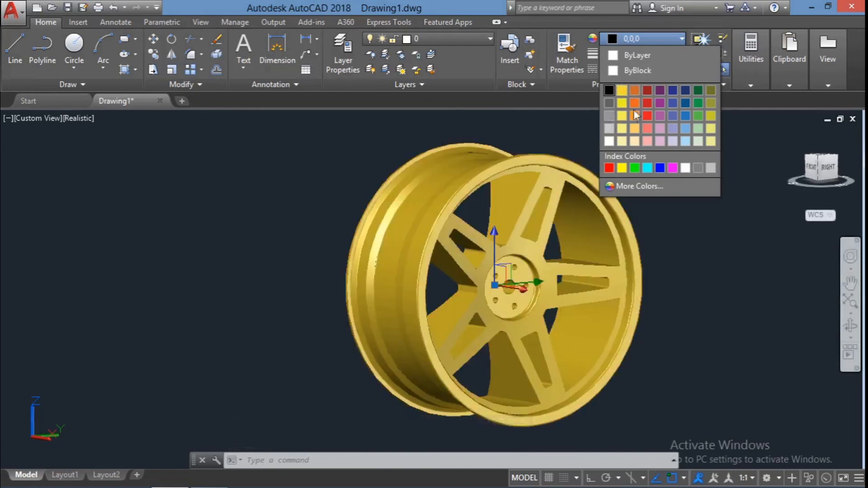
click(608, 91)
key(Escape)
key(Escape)
key(Escape)
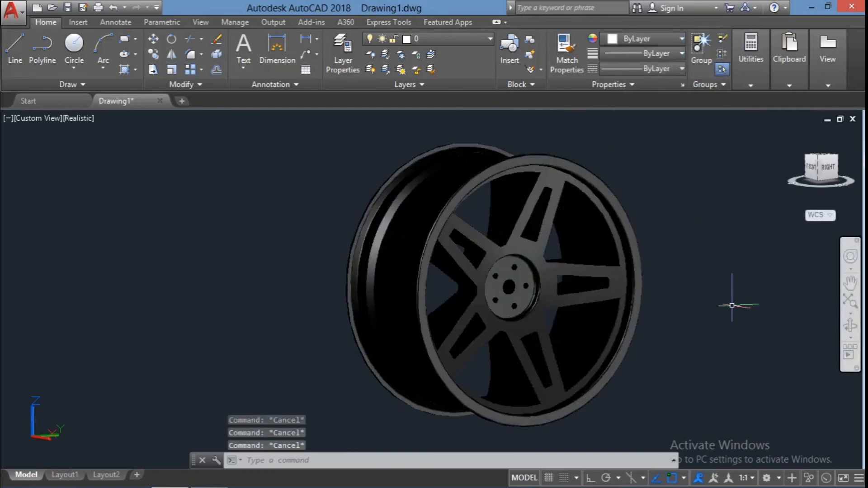